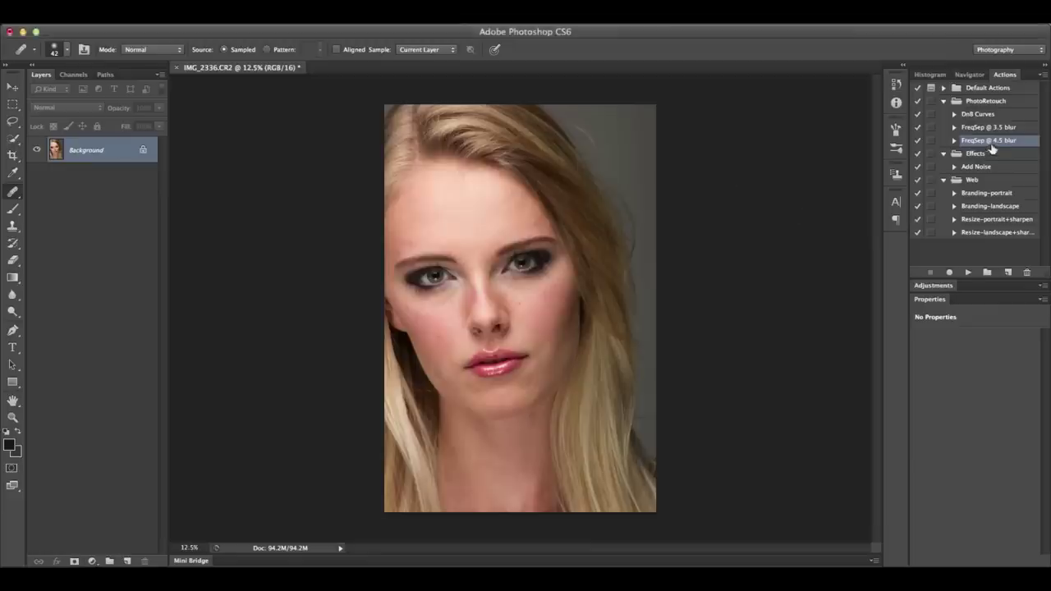
- Smooth the red blotch on the cheek beside the nose on the Low layer
key("super+plus")
key("super+plus")
key("super+plus")
key("super+plus")
key("super+plus")
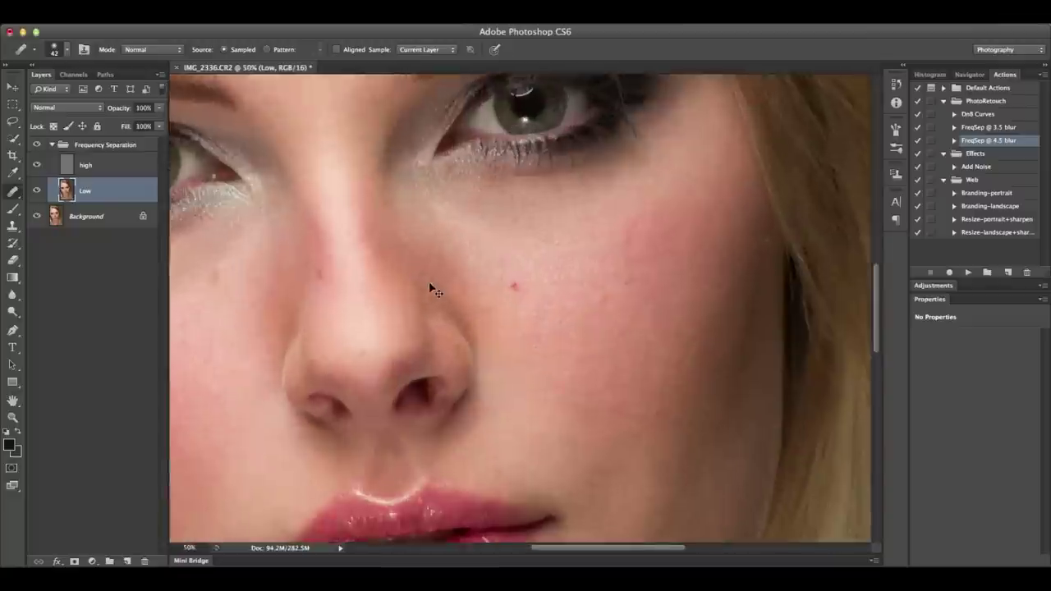
mouse_move(546, 330)
left_mouse_down()
mouse_move(570, 265)
mouse_move(695, 218)
mouse_move(714, 265)
left_mouse_up()
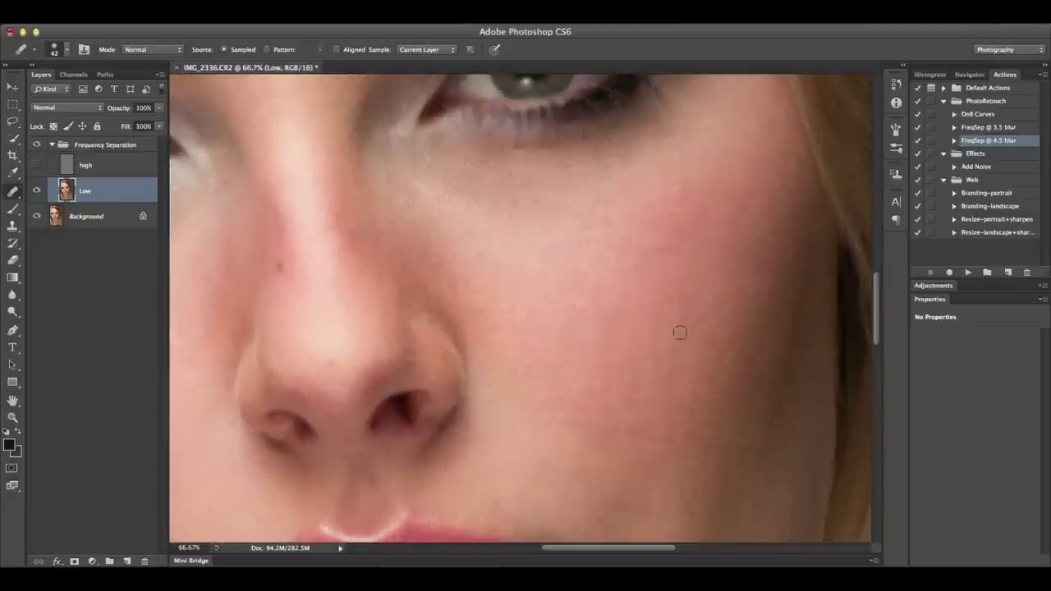
scroll(608, 398, "down", 2)
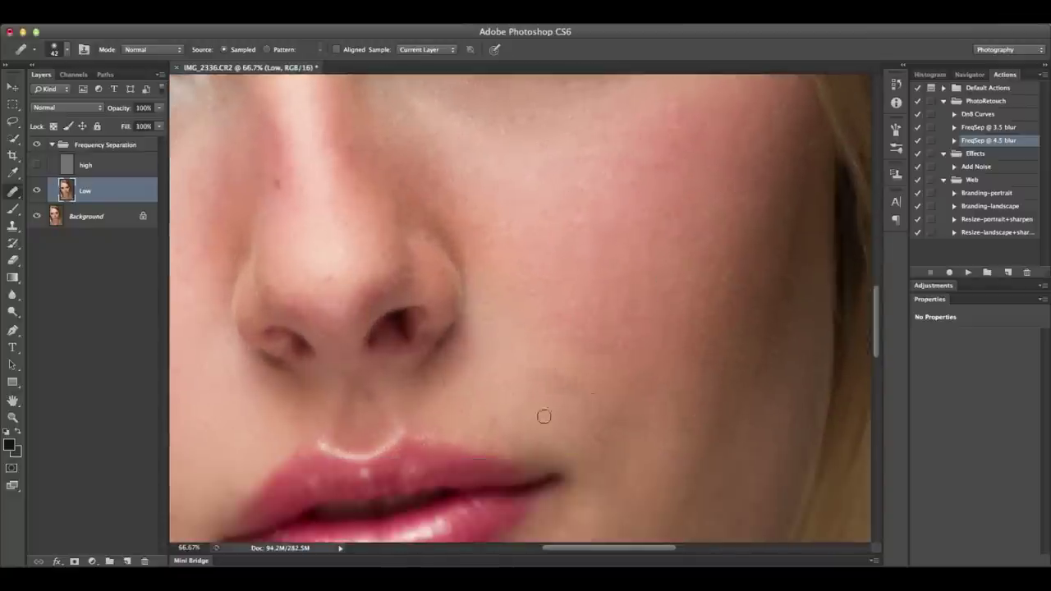
scroll(620, 328, "down", 6)
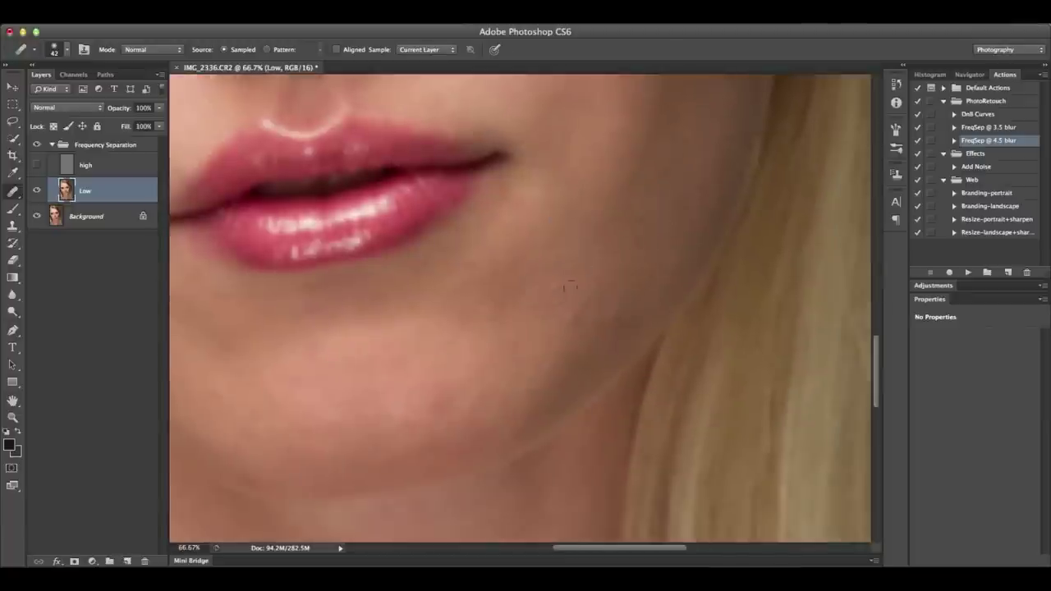
scroll(528, 287, "left", 4)
scroll(558, 284, "down", 2)
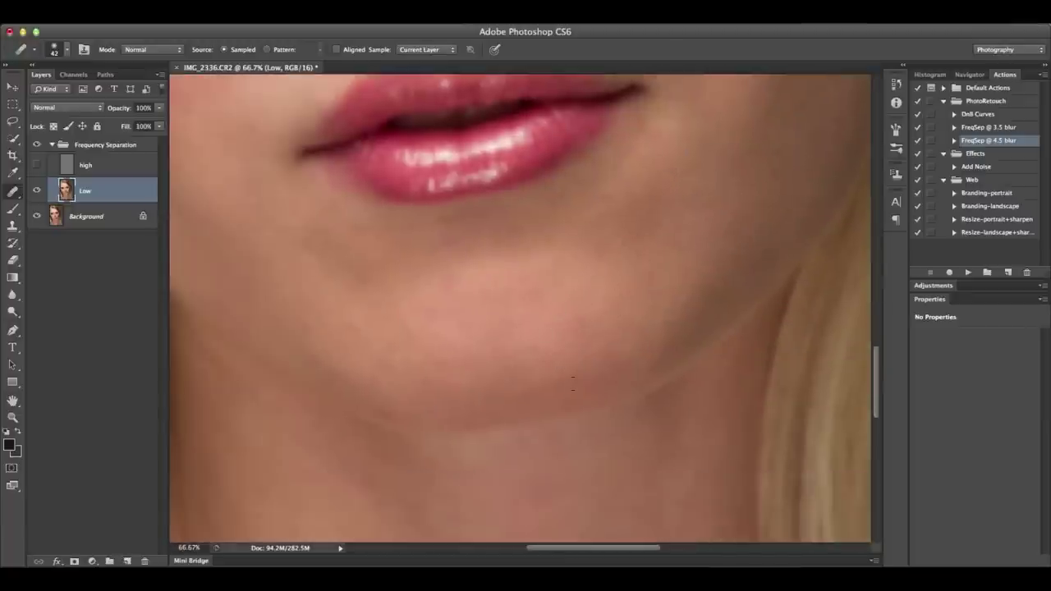
scroll(498, 328, "left", 4)
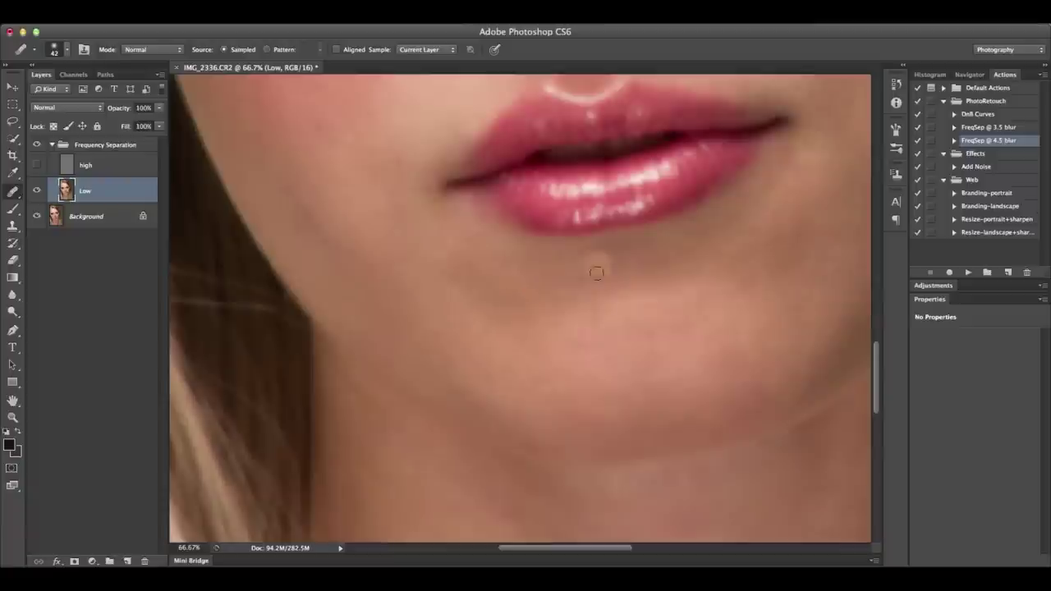
scroll(597, 270, "up", 3)
scroll(455, 291, "up", 4)
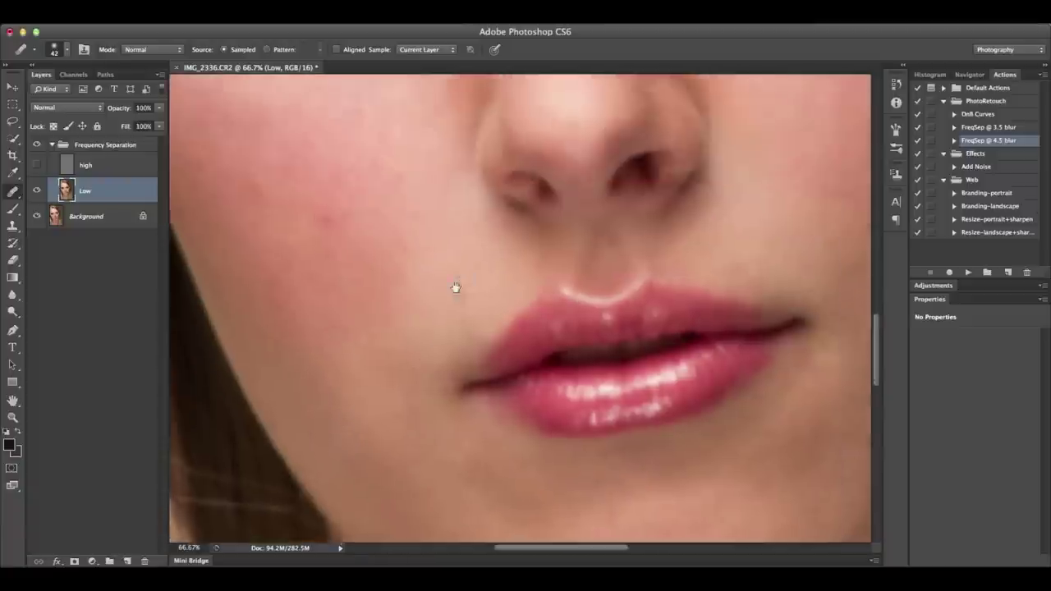
scroll(424, 279, "left", 2)
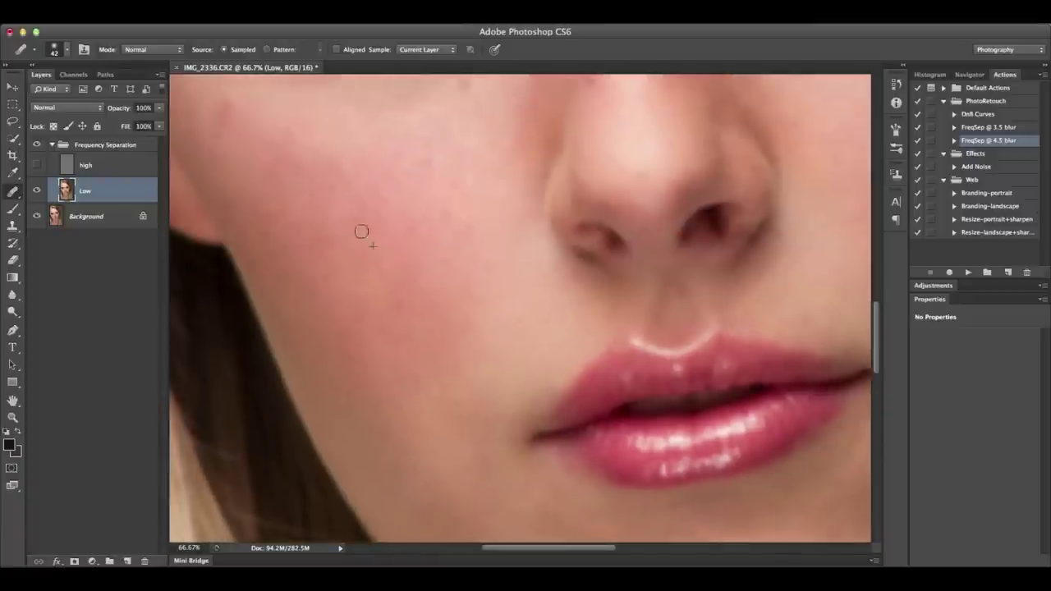
scroll(446, 160, "up", 3)
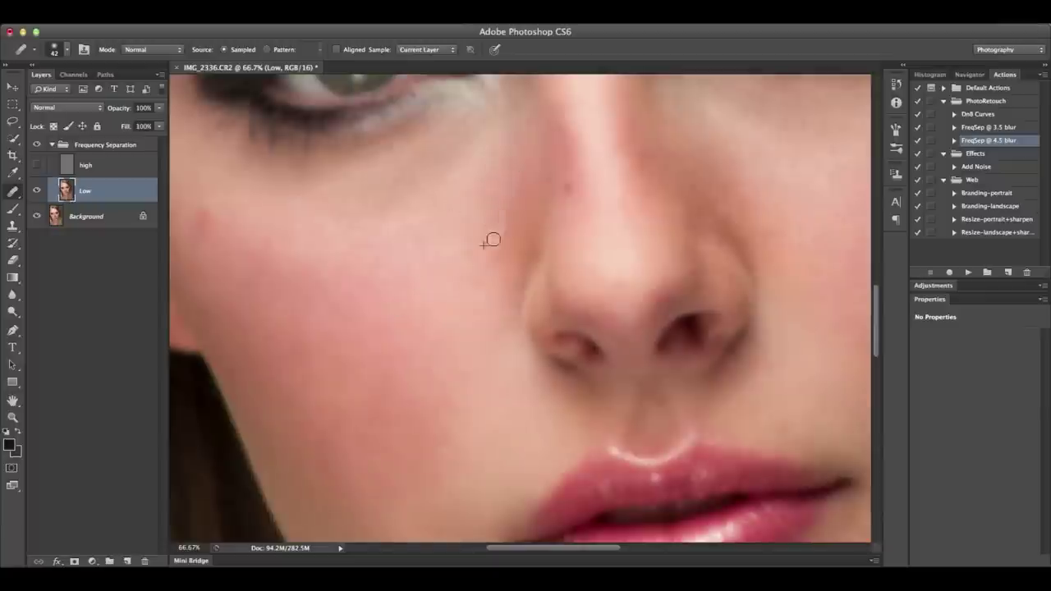
left_click_drag(492, 239, 619, 314)
key("ctrl+minus")
key("ctrl+minus")
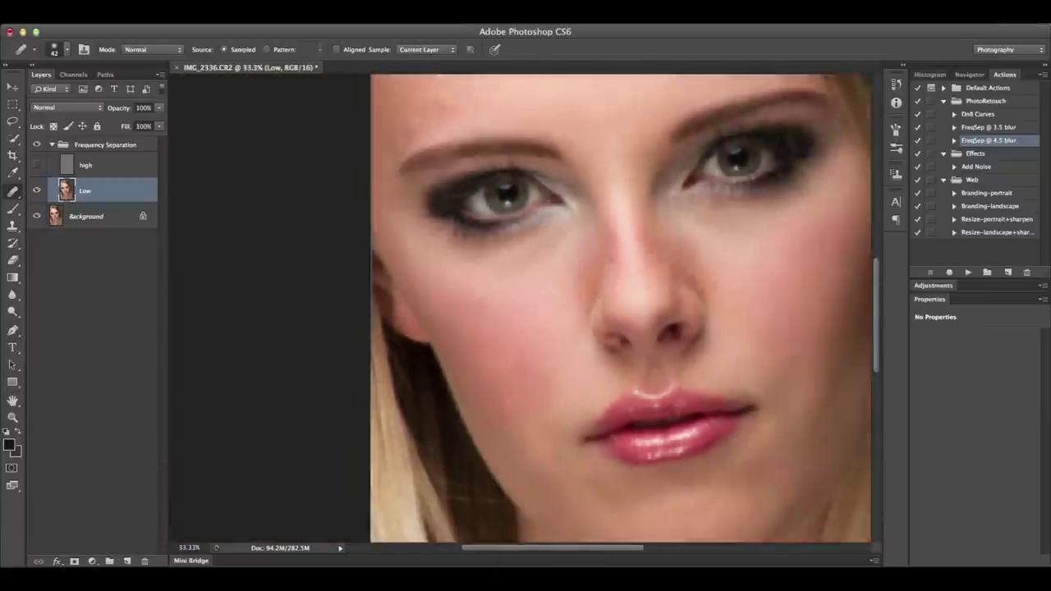
- Hide the high texture layer and heal the blemish above the eyebrow using clean forehead skin
left_click(36, 165)
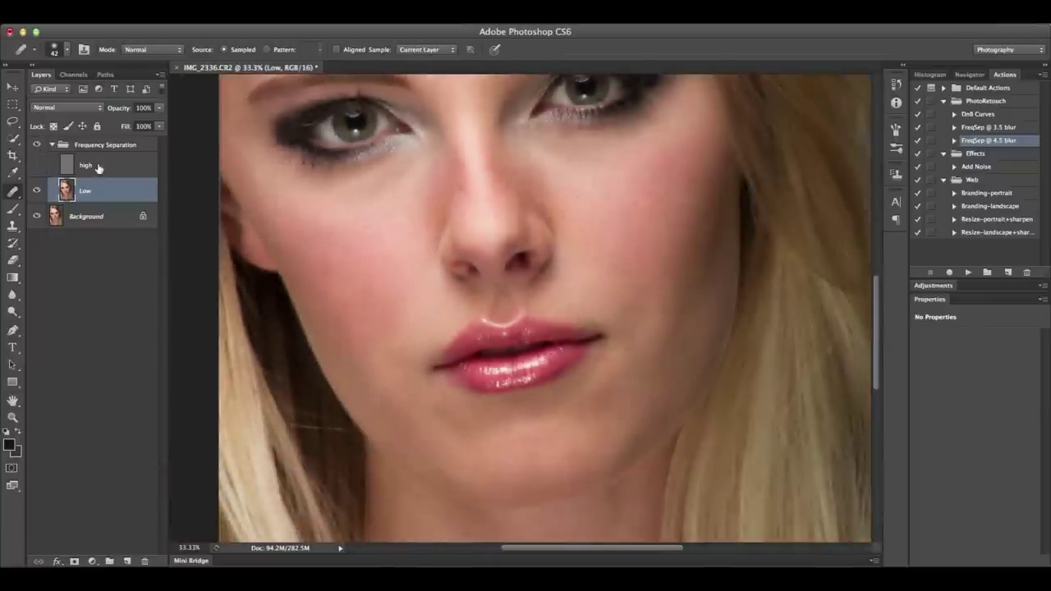
key("ctrl+plus")
scroll(714, 394, "up", 10)
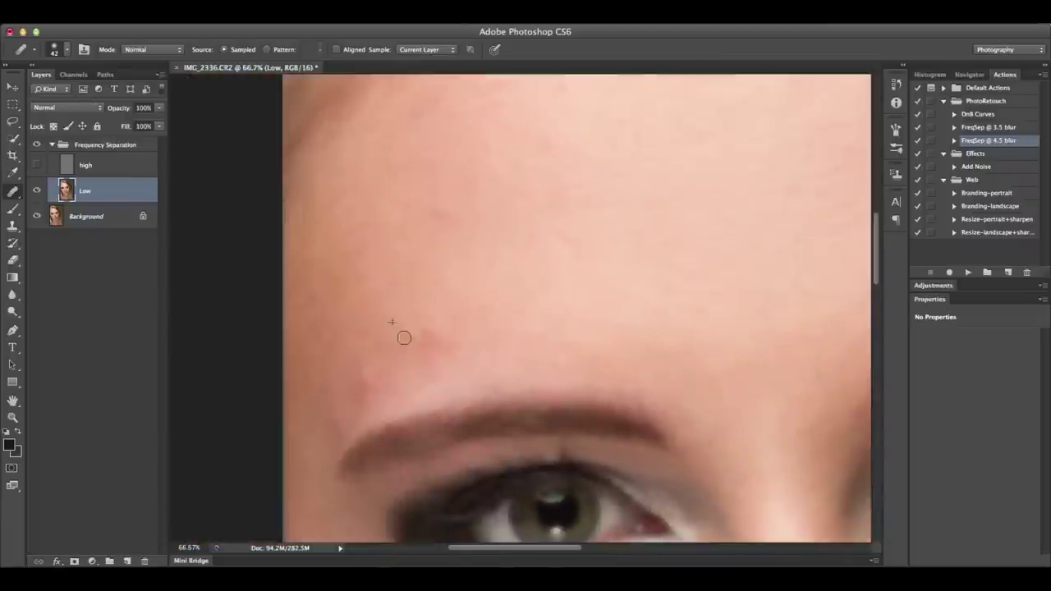
scroll(575, 377, "left", 3)
left_click(403, 336, "alt")
left_click(357, 385)
left_click(360, 361)
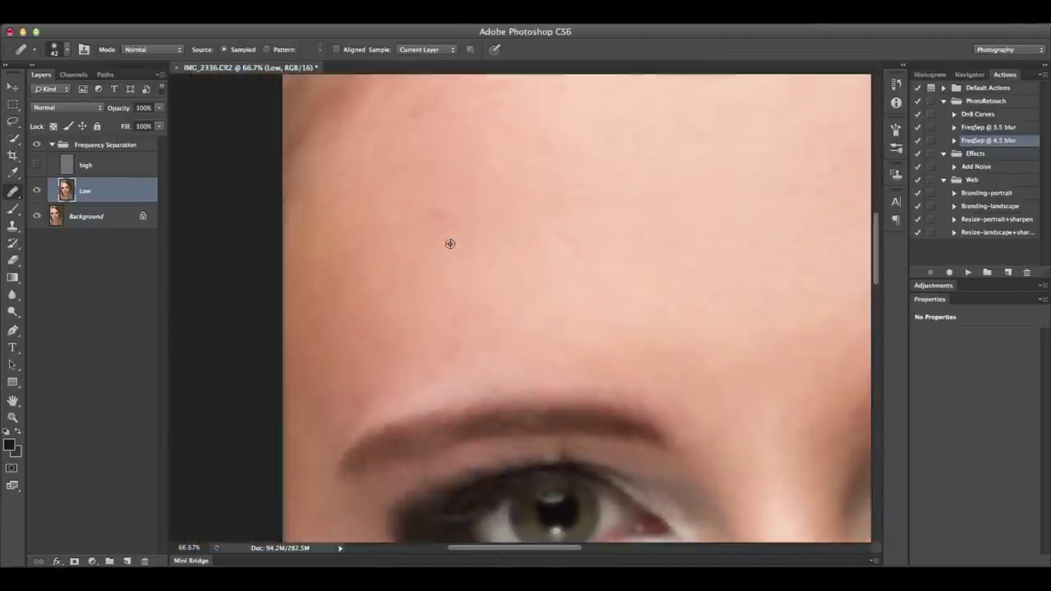
- Smooth the blotchy neck tones with a 46 brush, toggling the high texture layer back
scroll(666, 341, "up", 4)
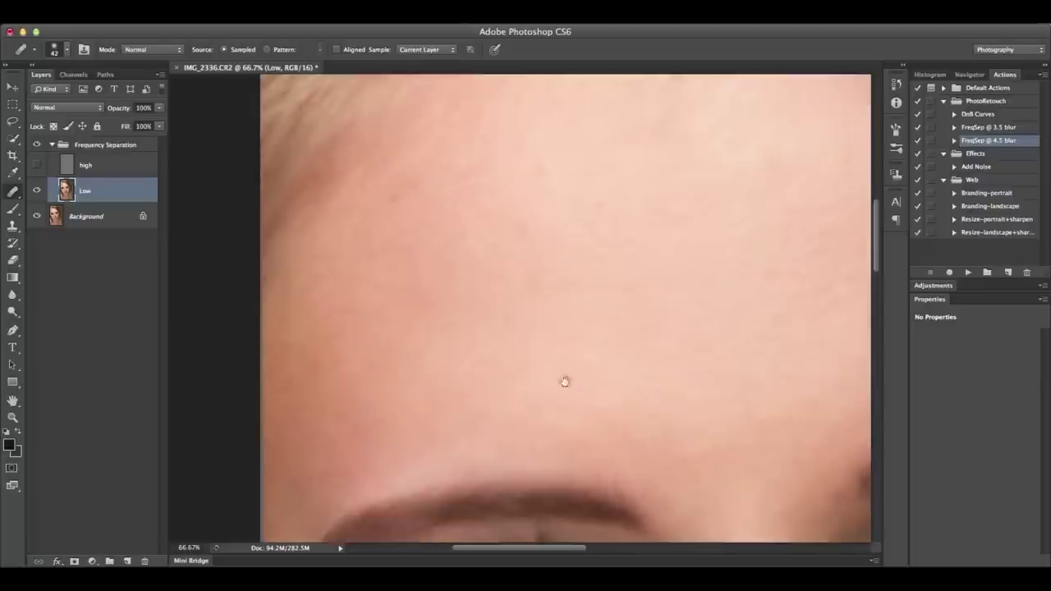
scroll(460, 263, "up", 3)
scroll(460, 263, "right", 3)
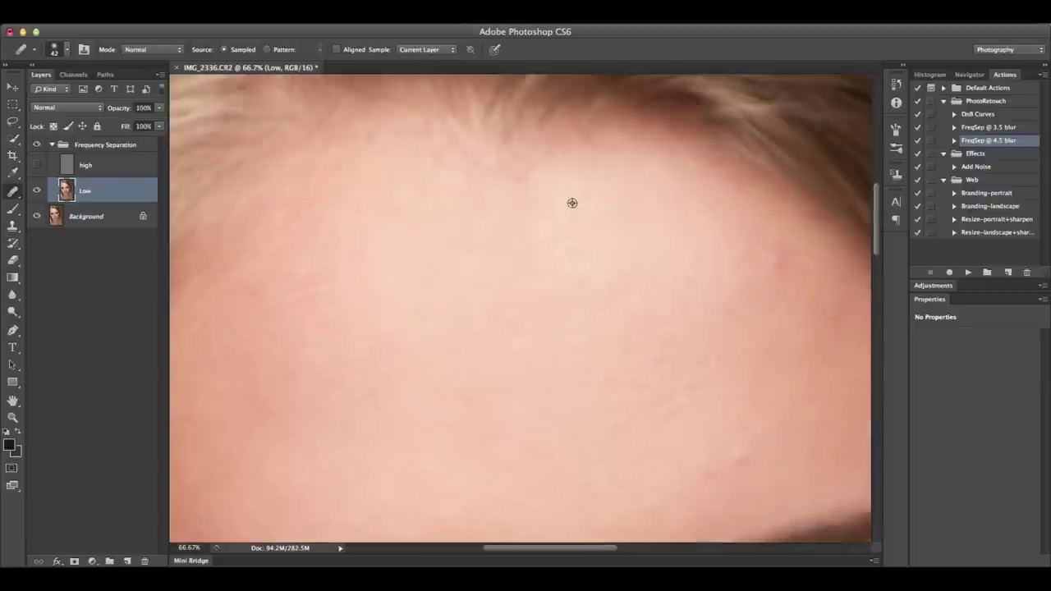
scroll(605, 261, "down", 1)
scroll(605, 261, "right", 3)
scroll(648, 309, "down", 3)
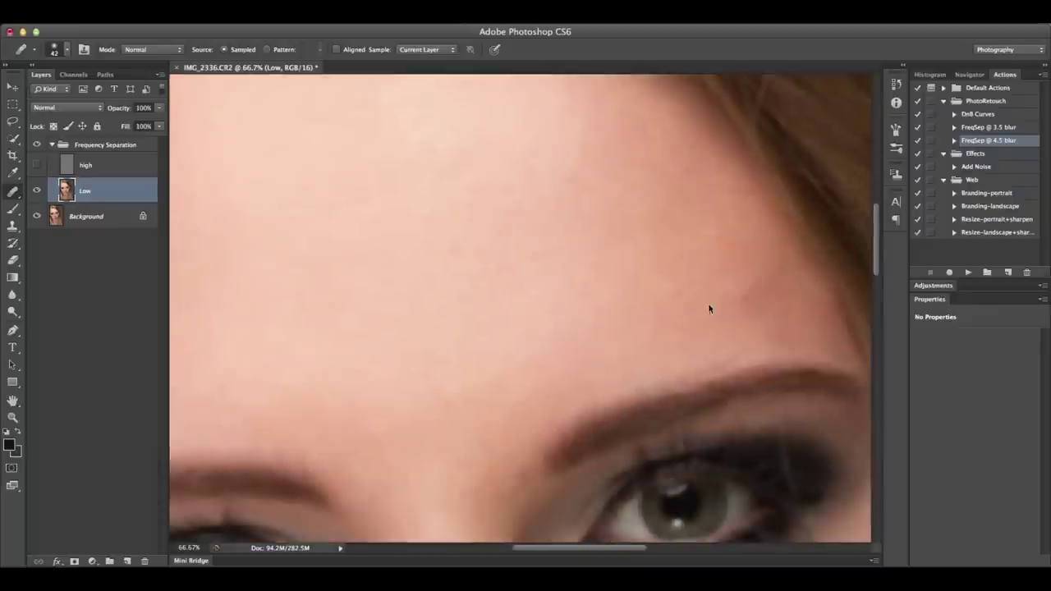
scroll(632, 287, "left", 3)
scroll(621, 298, "down", 3)
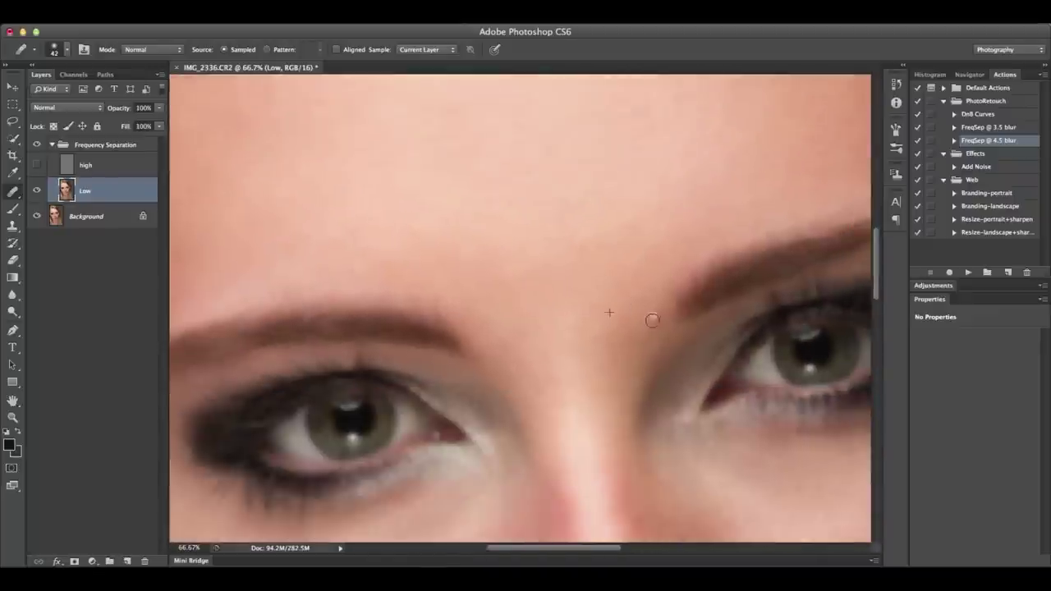
scroll(531, 355, "down", 3)
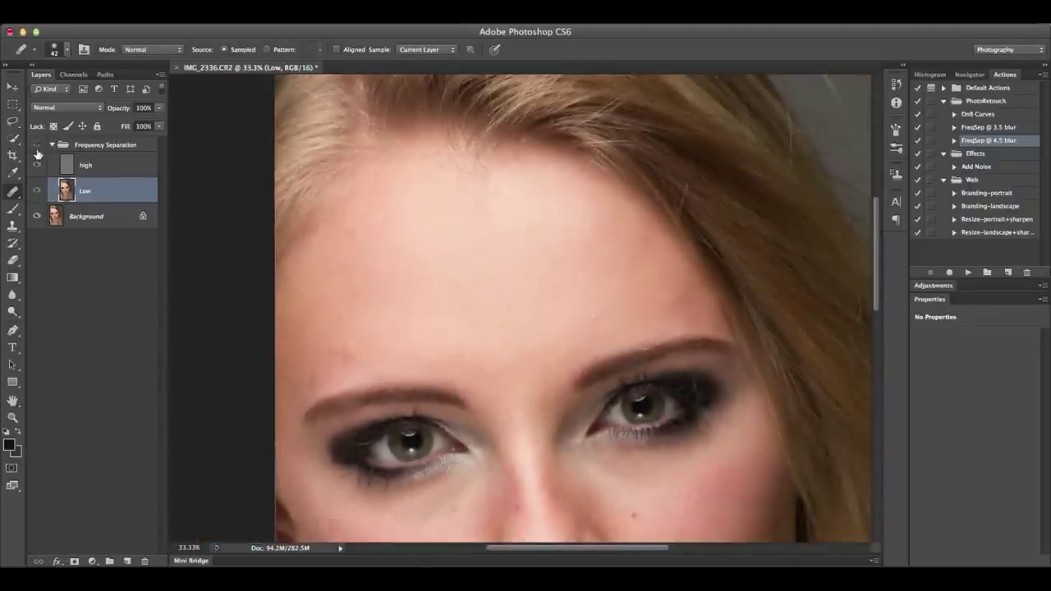
scroll(415, 182, "down", 2)
scroll(415, 181, "down", 2)
left_click(36, 165)
scroll(550, 411, "up", 2)
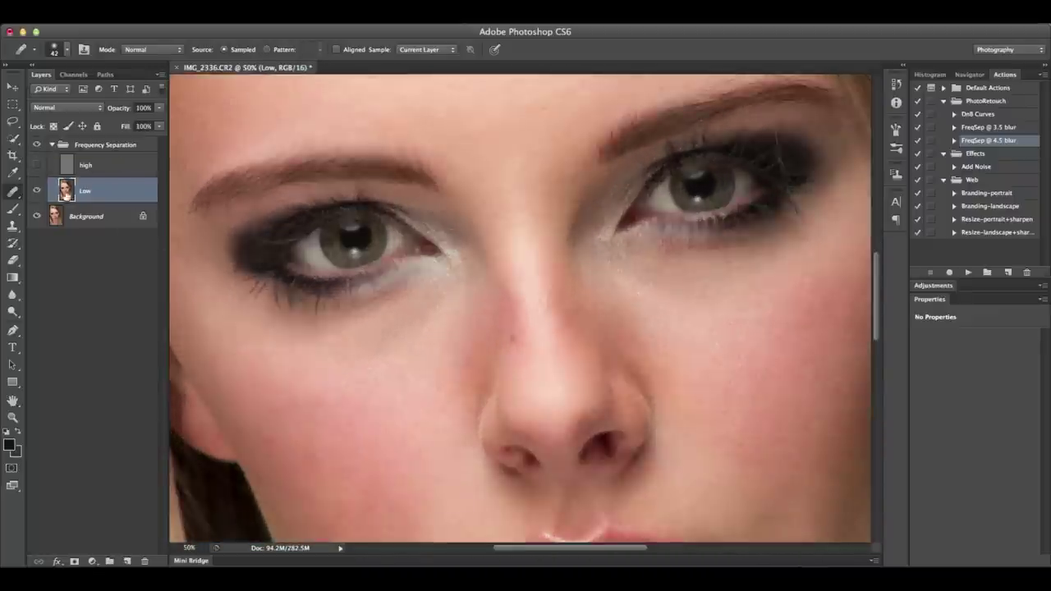
scroll(447, 387, "down", 5)
scroll(493, 353, "up", 1)
scroll(518, 328, "right", 1)
key("bracketright")
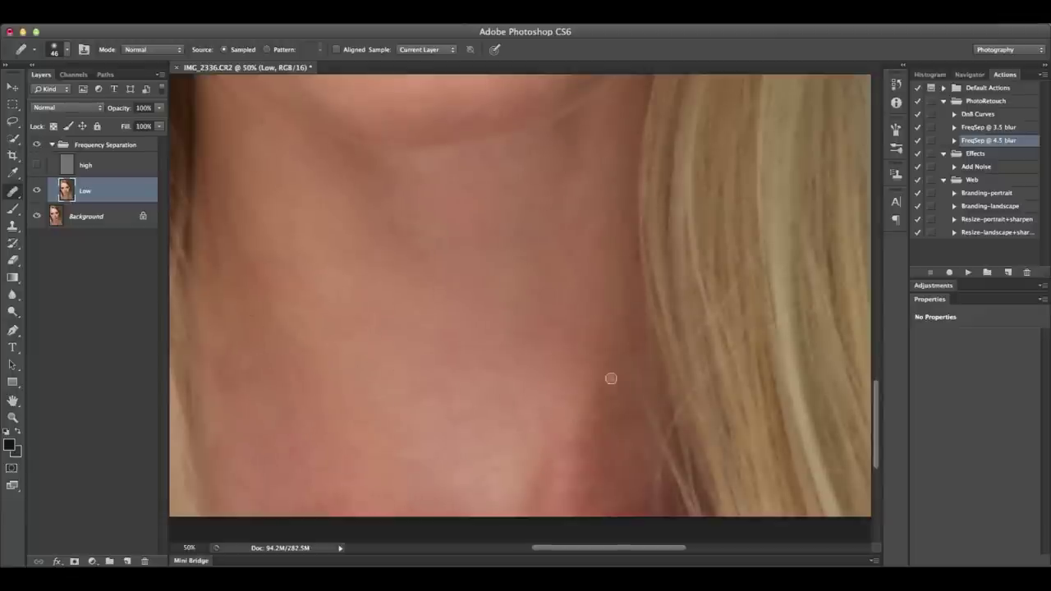
key("super+minus")
key("super+minus")
key("super+minus")
key("super+minus")
key("super+plus")
key("super+plus")
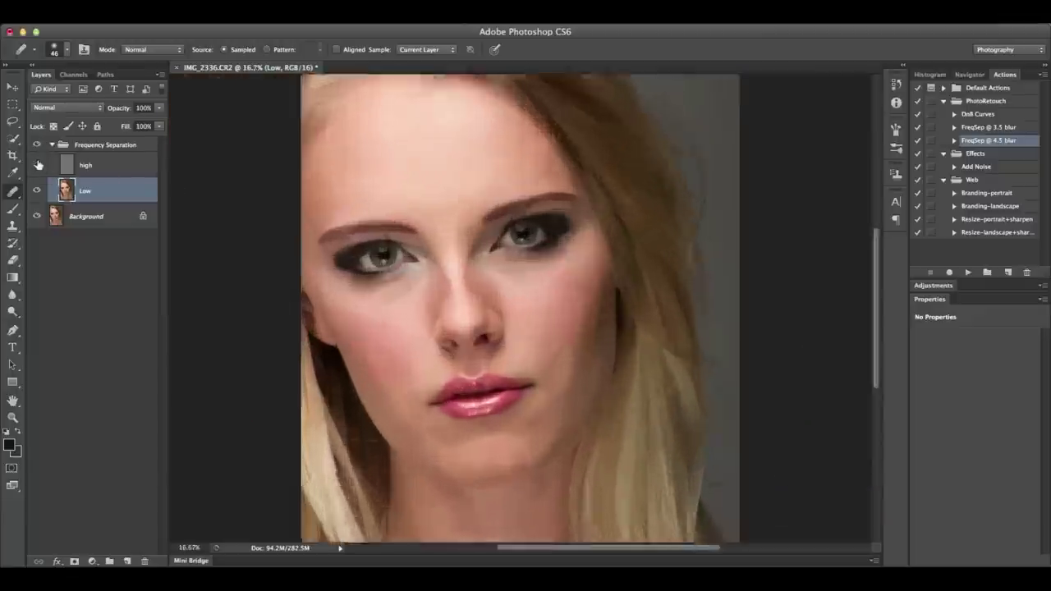
- Select the high texture layer and retouch texture on the cheek and chin at 100%
key("super+plus")
left_click(86, 165)
key("super+plus")
key("super+plus")
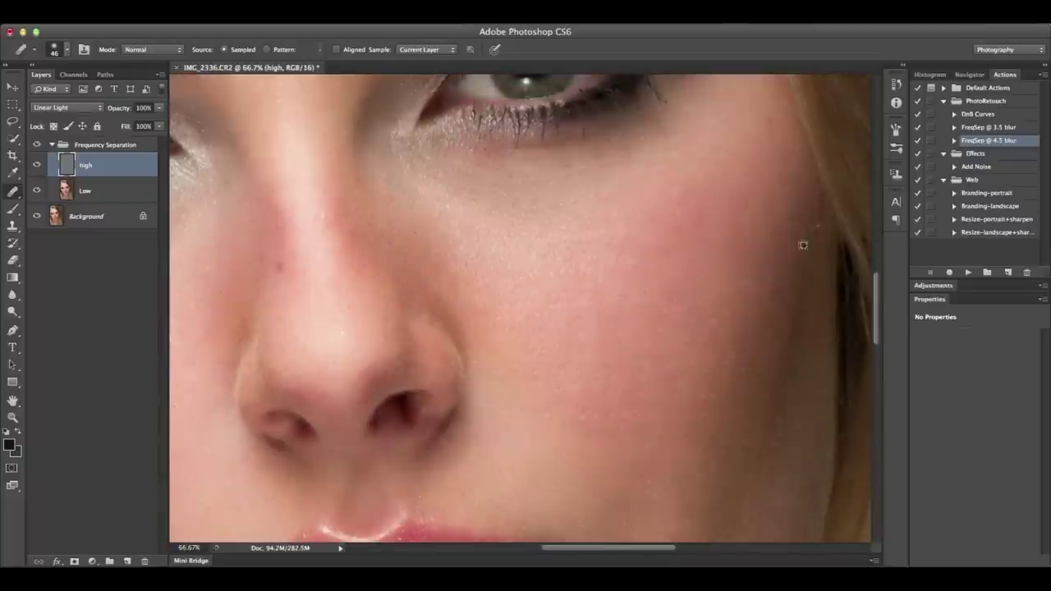
mouse_move(484, 268)
left_mouse_down()
mouse_move(492, 271)
mouse_move(476, 216)
mouse_move(350, 246)
left_mouse_up()
key("super+plus")
scroll(501, 230, "down", 5)
scroll(556, 403, "down", 3)
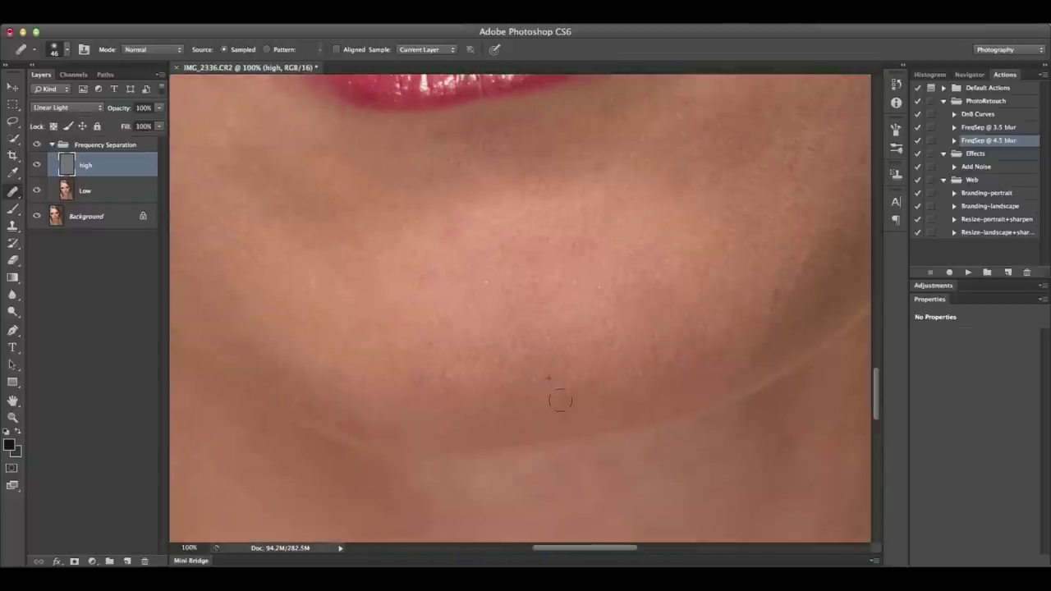
scroll(586, 284, "up", 3)
scroll(654, 364, "down", 2)
scroll(532, 244, "up", 3)
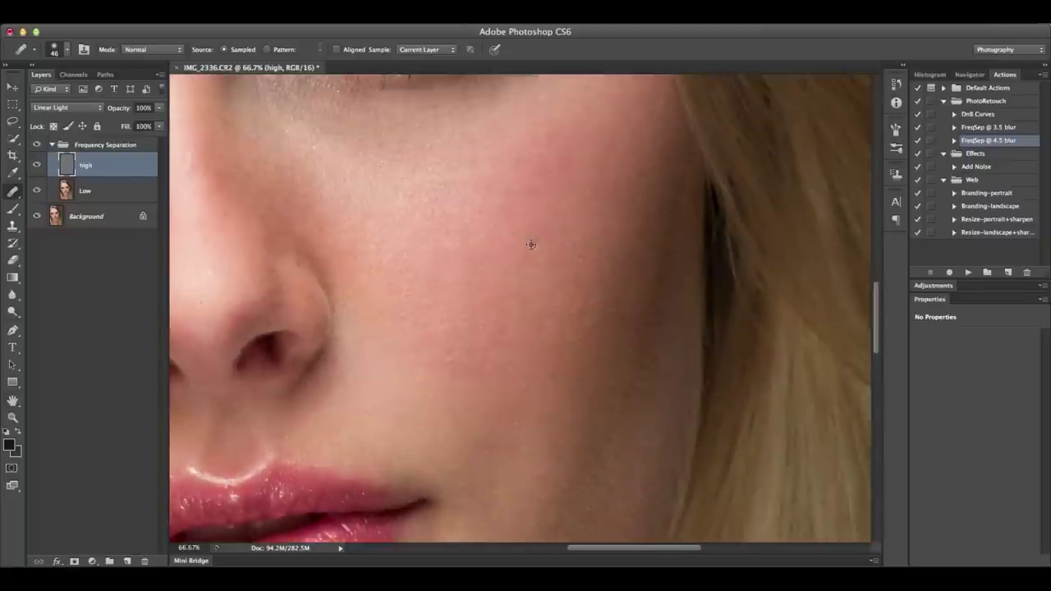
scroll(610, 329, "left", 5)
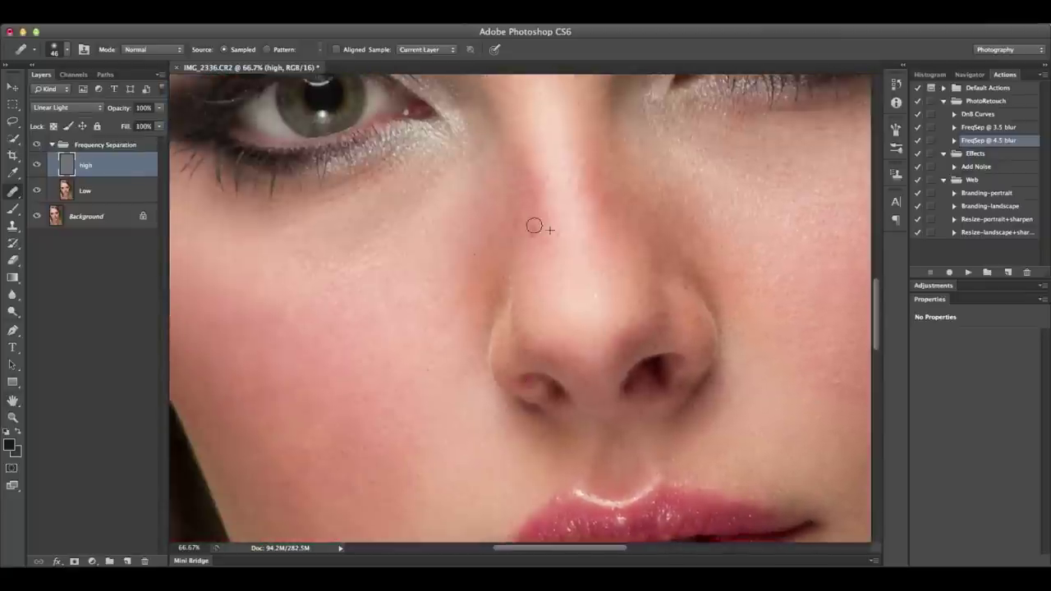
scroll(540, 228, "down", 3)
- Toggle the Frequency Separation group off and on to compare before and after
left_click(37, 145)
left_click(37, 146)
scroll(457, 394, "up", 5)
scroll(321, 479, "left", 3)
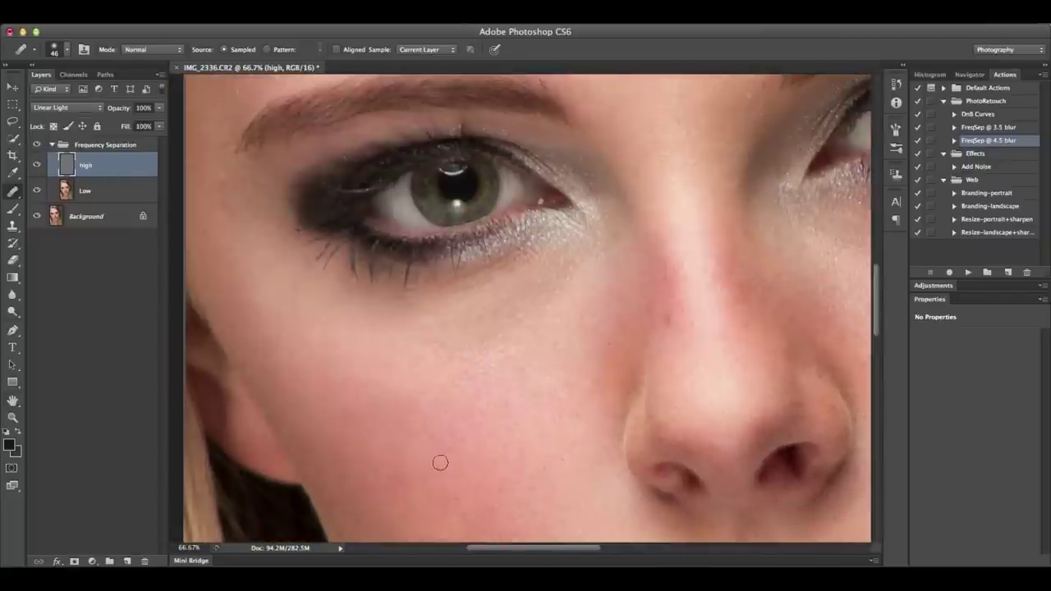
scroll(431, 334, "down", 3)
scroll(430, 334, "up", 10)
scroll(476, 411, "right", 2)
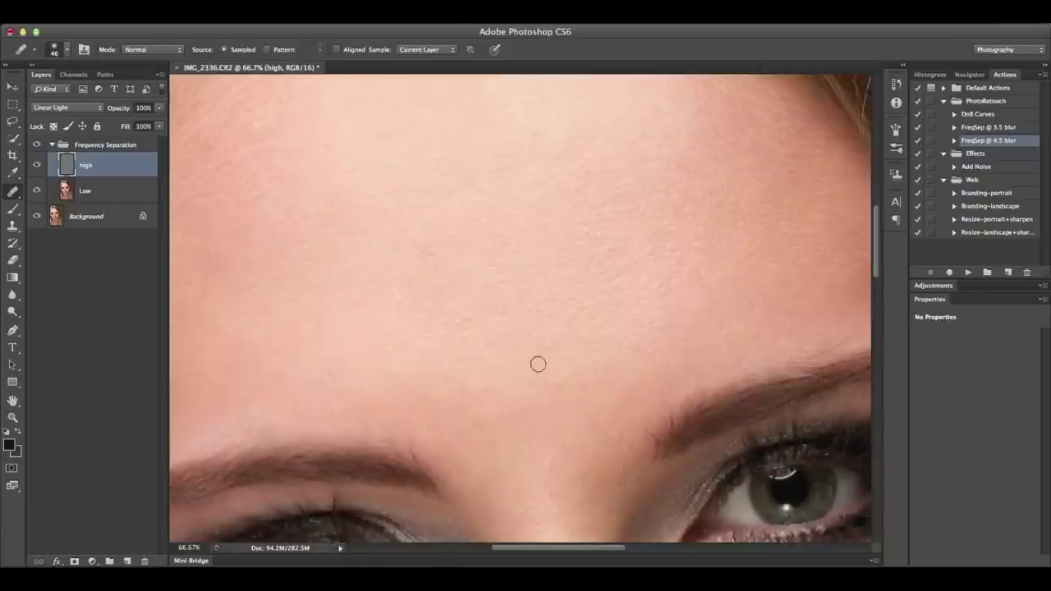
scroll(518, 323, "up", 2)
scroll(537, 391, "up", 4)
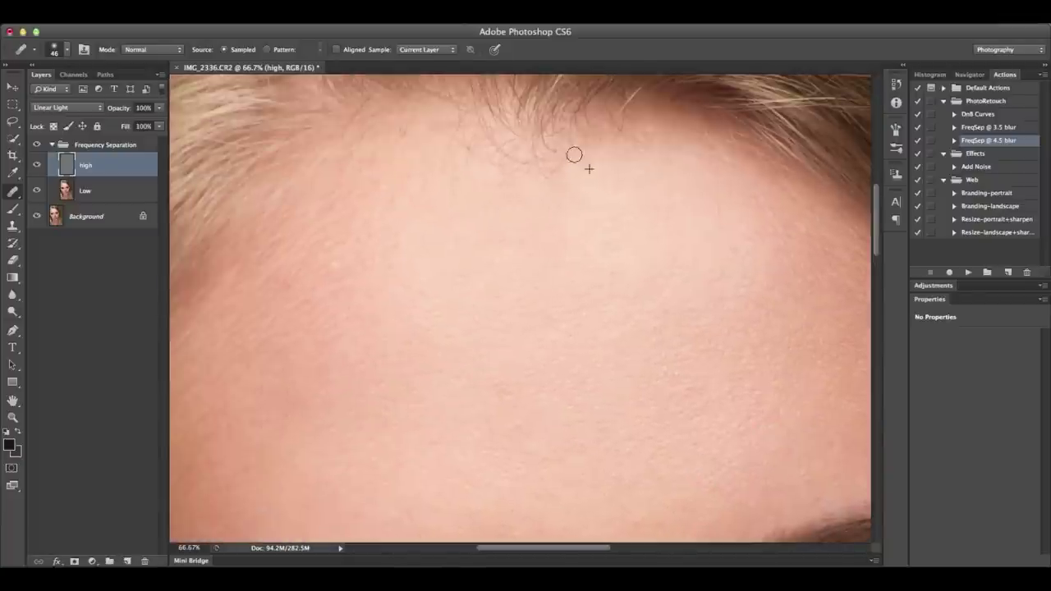
scroll(572, 155, "left", 3)
scroll(450, 305, "down", 2)
scroll(450, 305, "left", 1)
scroll(345, 339, "right", 5)
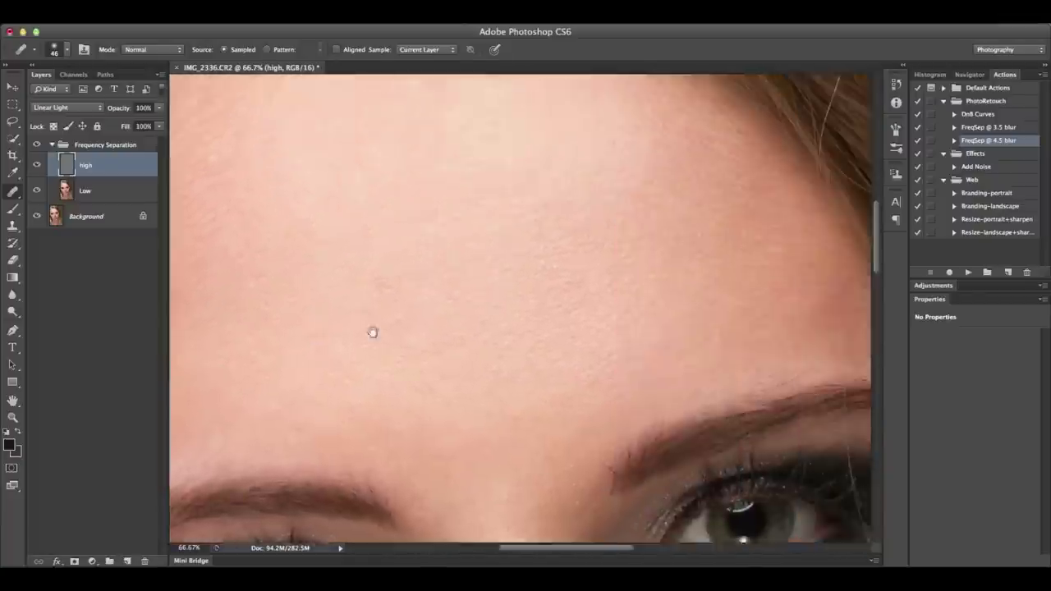
- Run the DnB Curves action to create the DnB group with Burn and Dodge curves
key("h")
left_click_drag(692, 336, 556, 413)
scroll(555, 413, "down", 5)
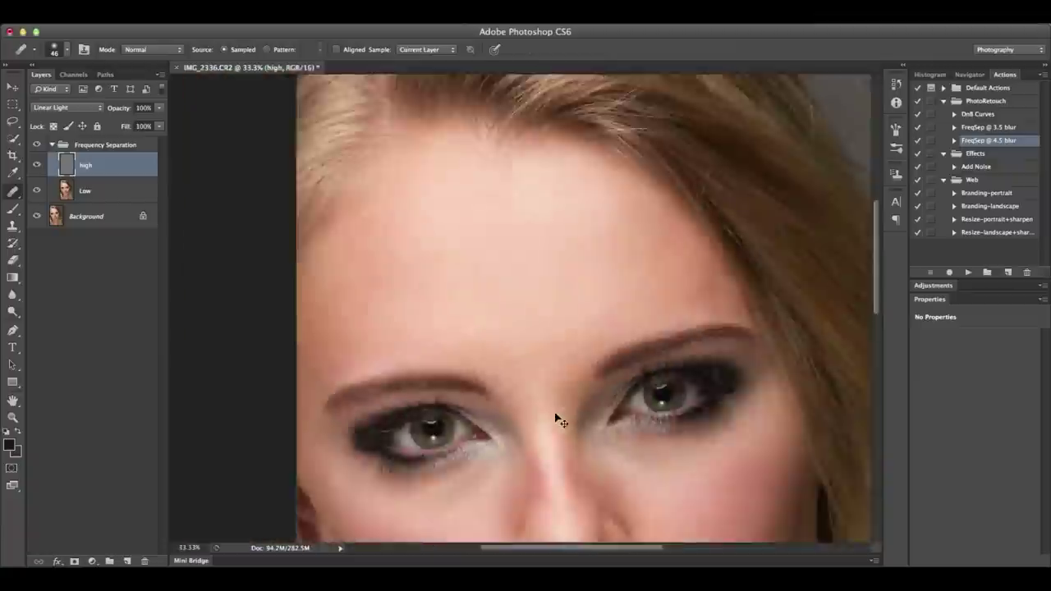
left_click(977, 114)
left_click(968, 272)
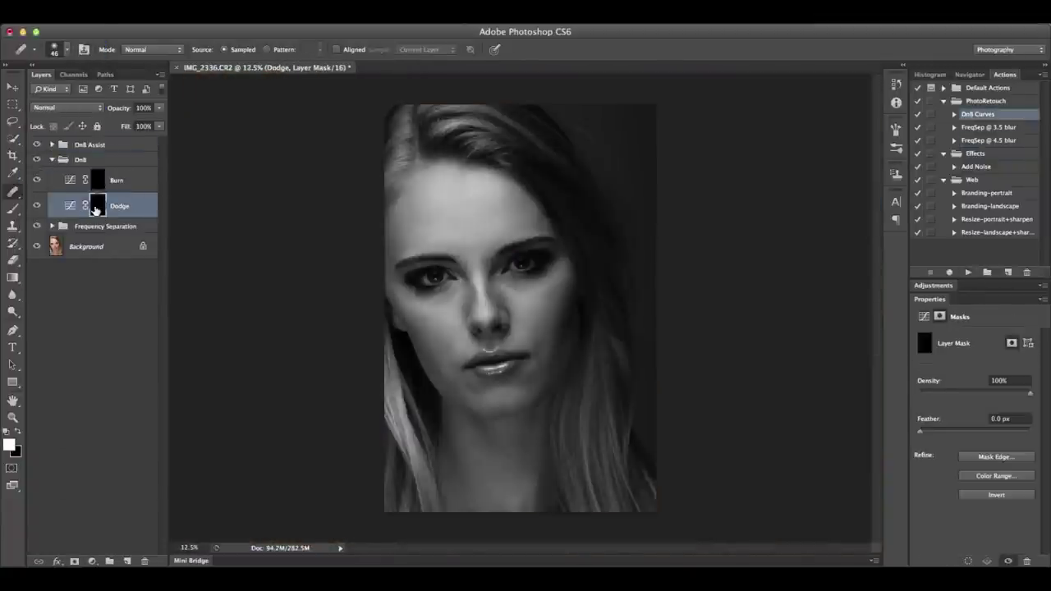
- Dodge around the lips and under the eyes on the Dodge mask with a soft 8% white brush
scroll(396, 249, "up", 4)
scroll(493, 279, "down", 5)
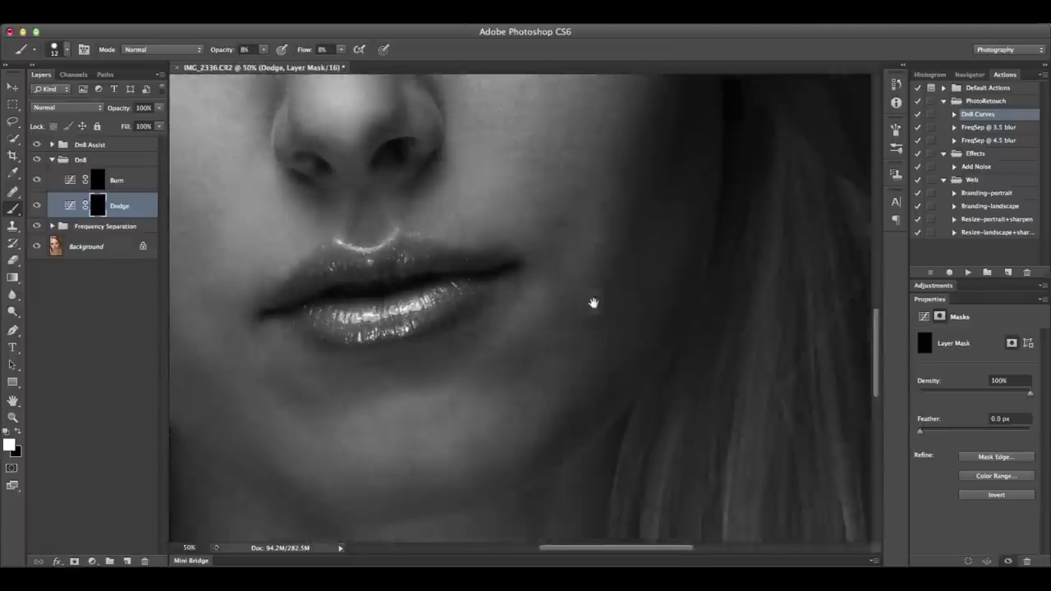
right_click(549, 362)
key("Return")
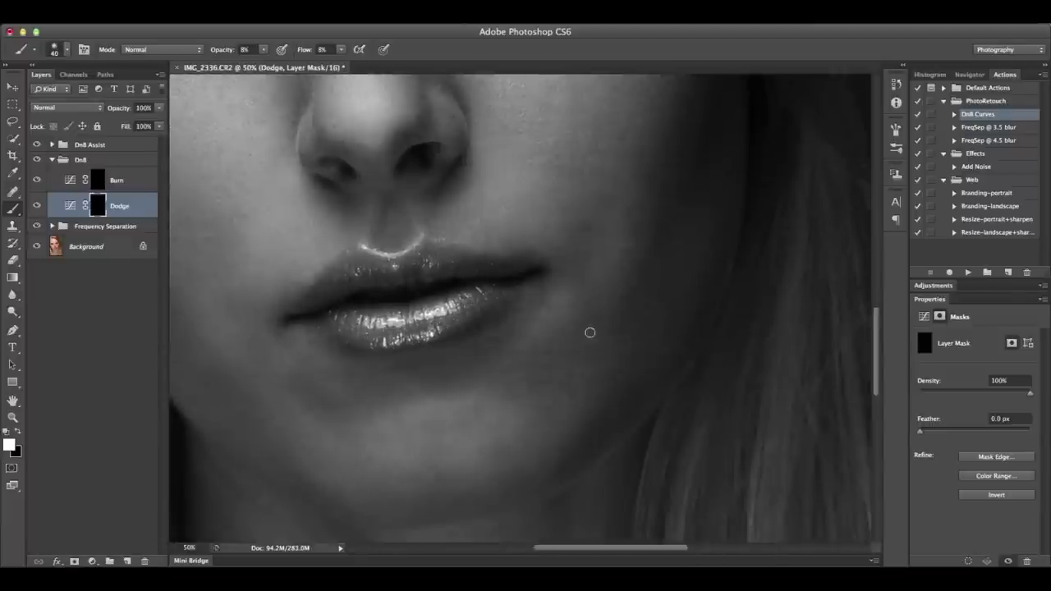
key("bracketleft")
key("bracketleft")
scroll(591, 377, "down", 2)
scroll(591, 377, "left", 3)
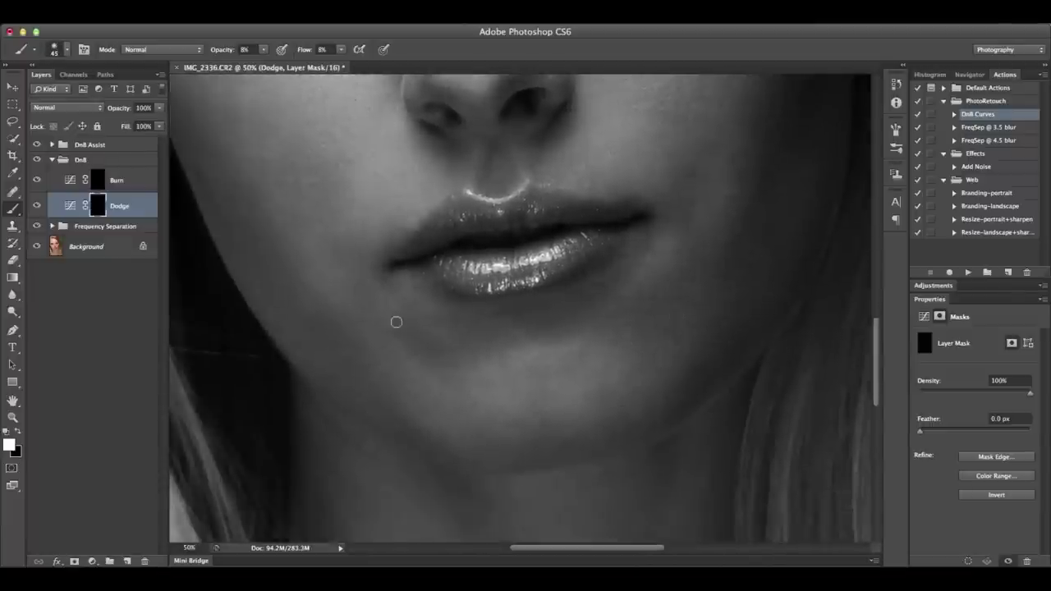
key("bracketleft")
key("bracketright")
key("bracketright")
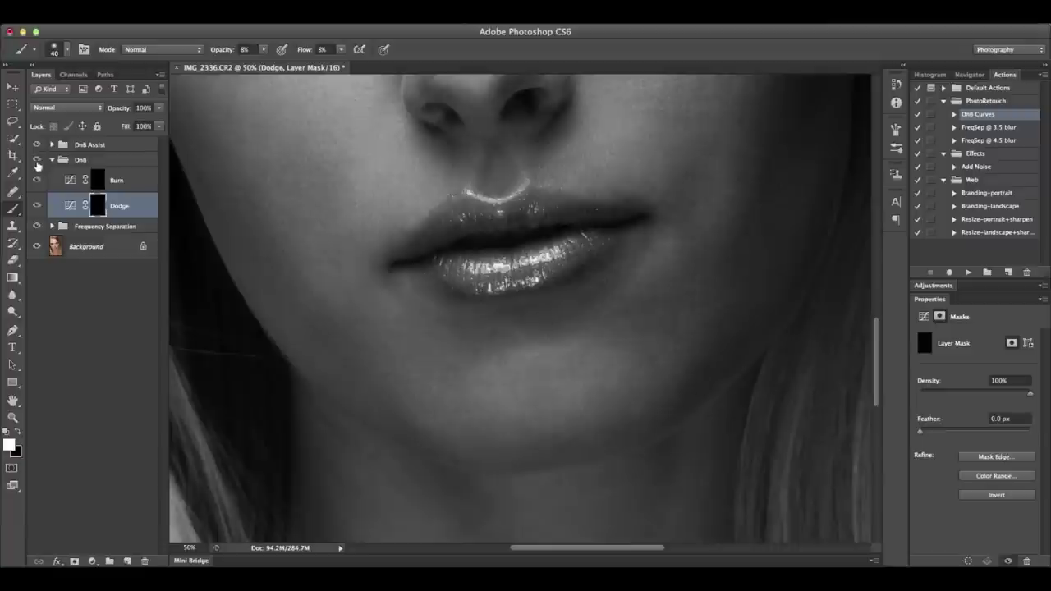
scroll(748, 315, "up", 5)
scroll(749, 315, "right", 2)
key("bracketleft")
key("bracketleft")
key("bracketleft")
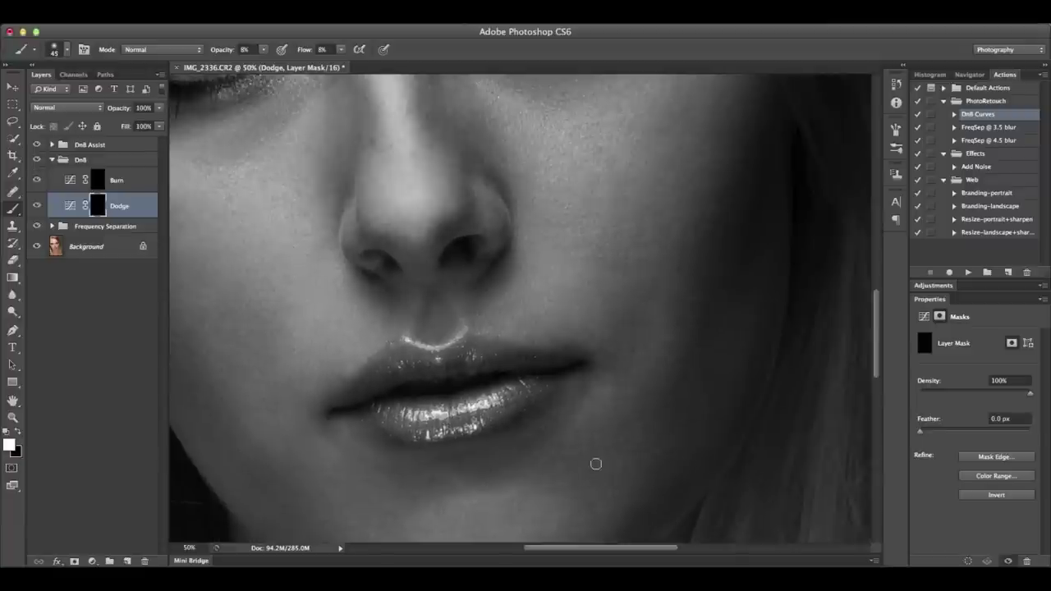
scroll(728, 334, "up", 7)
scroll(728, 333, "right", 1)
key("bracketright")
key("bracketright")
key("bracketright")
key("bracketright")
key("bracketright")
key("bracketright")
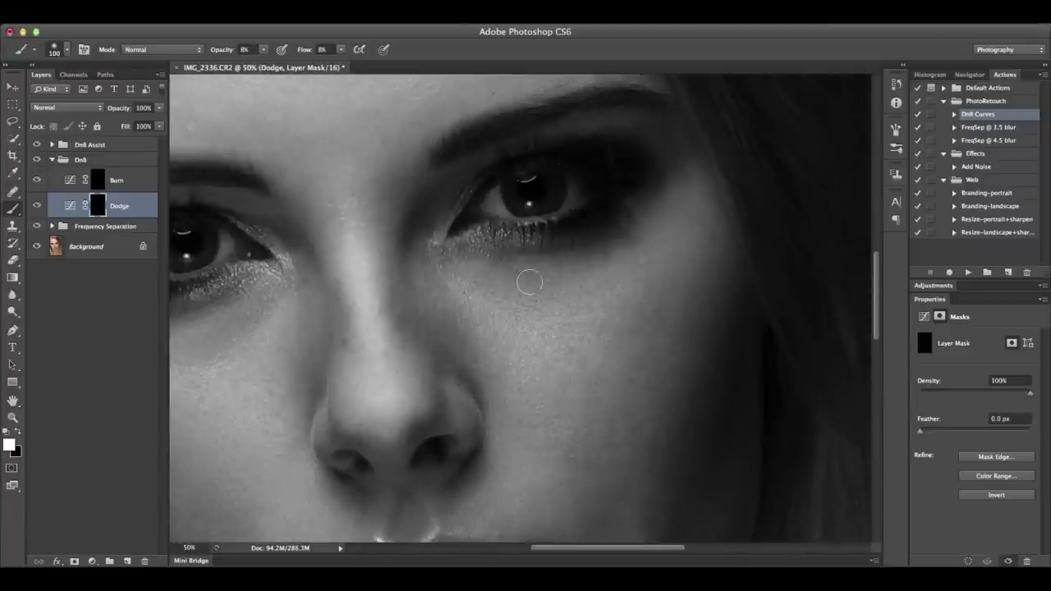
key("bracketleft")
key("bracketleft")
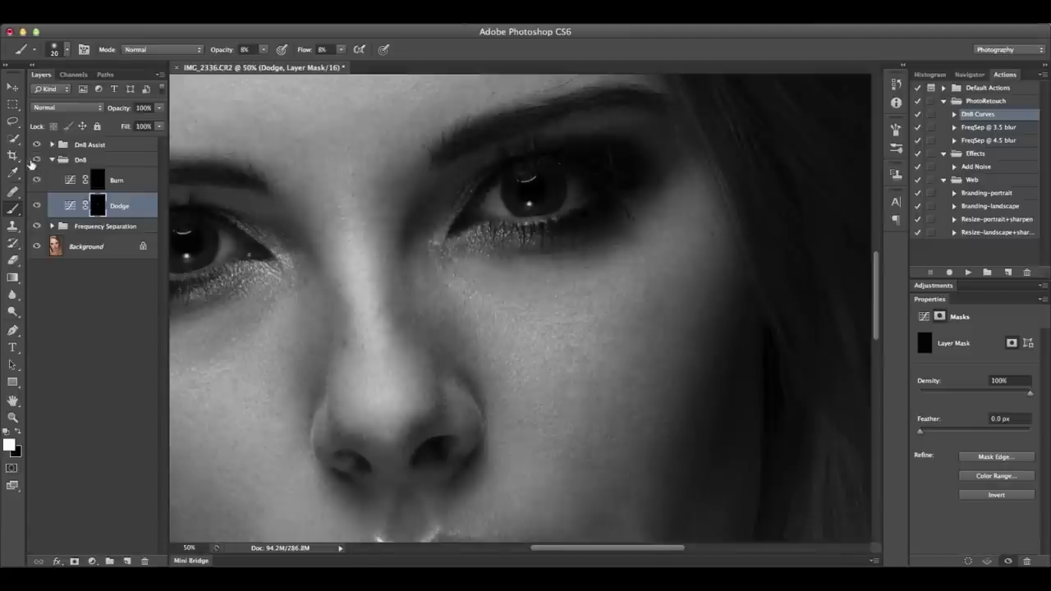
- Dodge the cheeks and forehead with brush sizes from 70 to 90
scroll(666, 391, "left", 4)
scroll(666, 391, "up", 1)
key("bracketright")
key("bracketright")
key("bracketright")
key("bracketright")
key("bracketright")
key("bracketright")
key("bracketright")
key("bracketright")
key("bracketright")
key("bracketright")
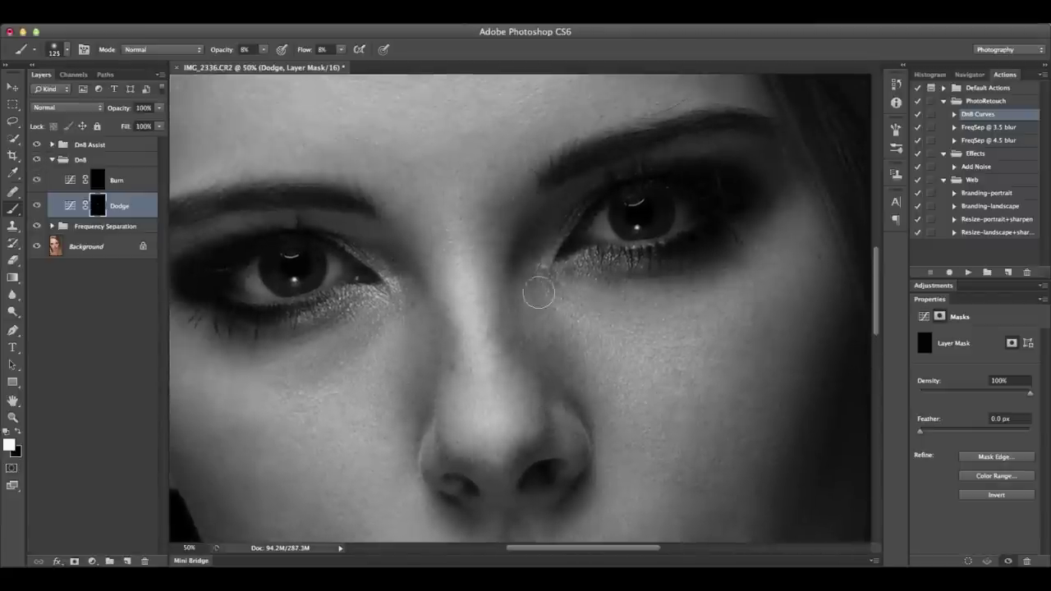
scroll(741, 270, "down", 5)
scroll(741, 270, "left", 4)
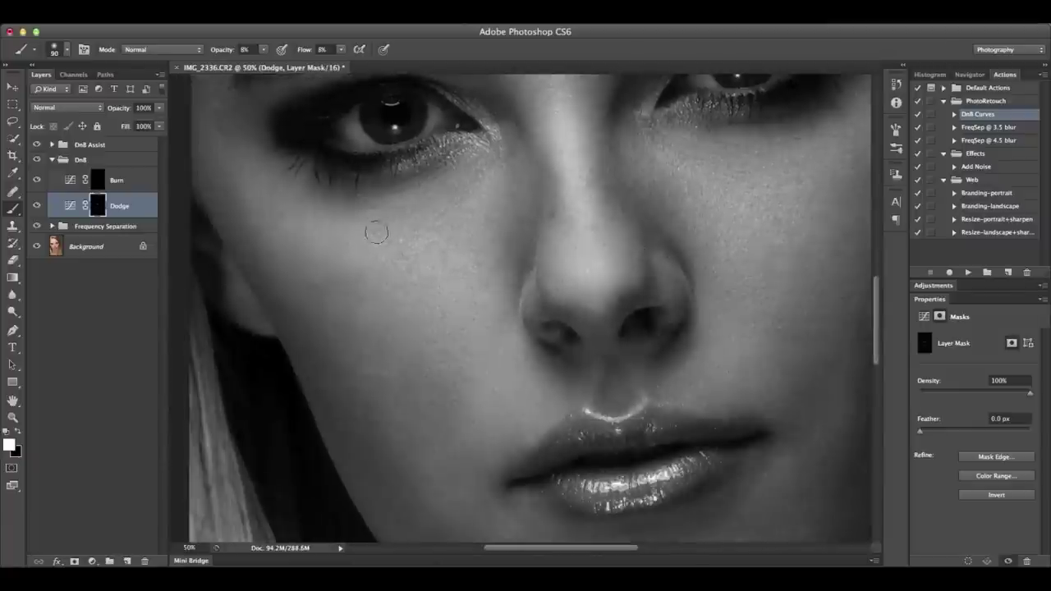
key("bracketleft")
key("bracketleft")
key("bracketleft")
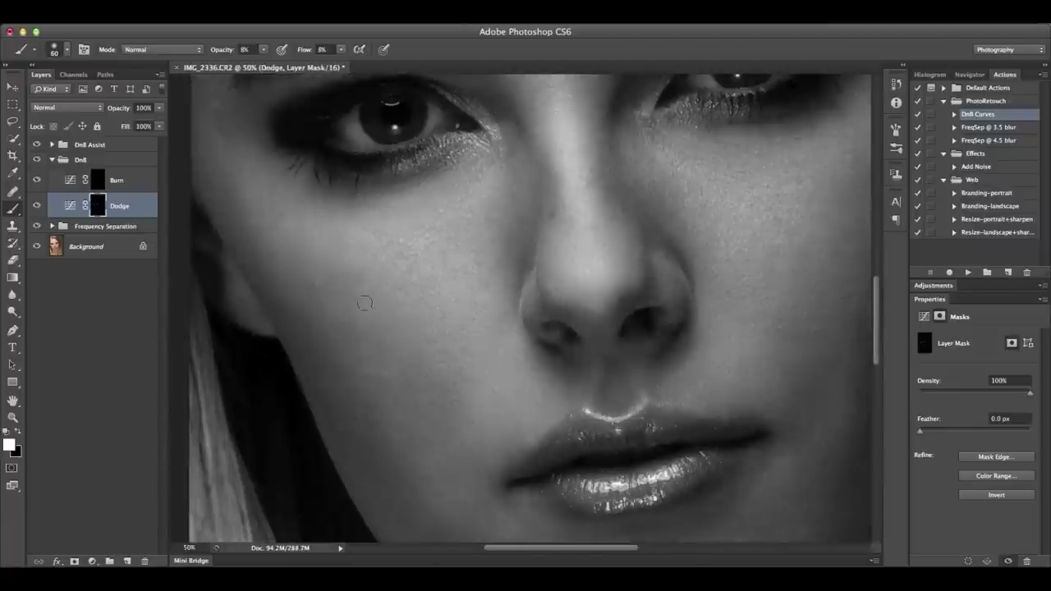
scroll(436, 442, "down", 5)
key("bracketright")
key("bracketright")
key("bracketright")
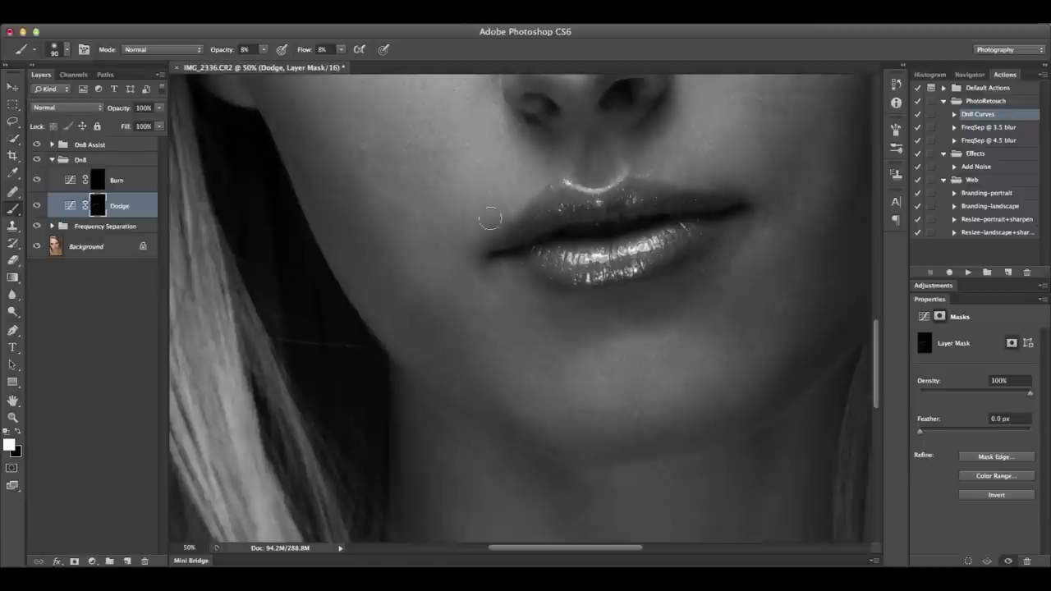
scroll(635, 280, "up", 3)
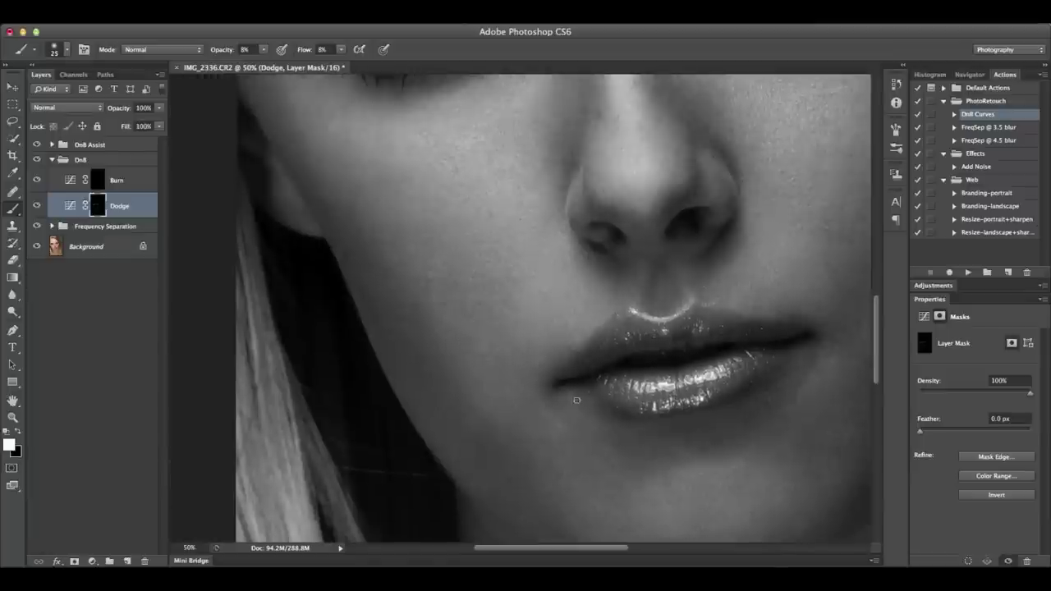
scroll(576, 400, "up", 10)
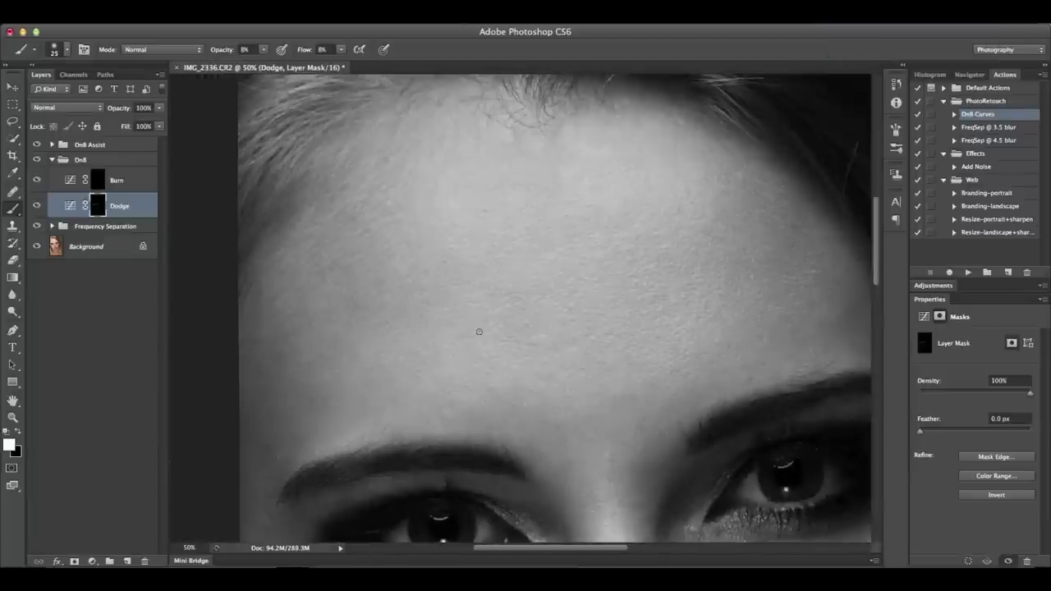
scroll(479, 332, "right", 5)
key("bracketright")
key("bracketright")
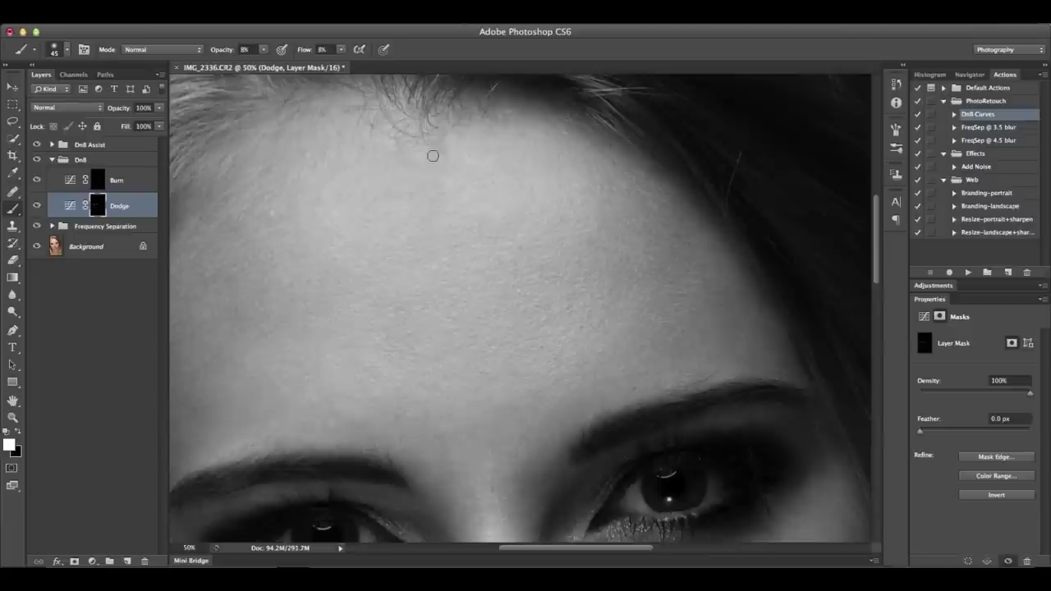
scroll(467, 217, "left", 5)
scroll(467, 217, "down", 2)
key("bracketleft")
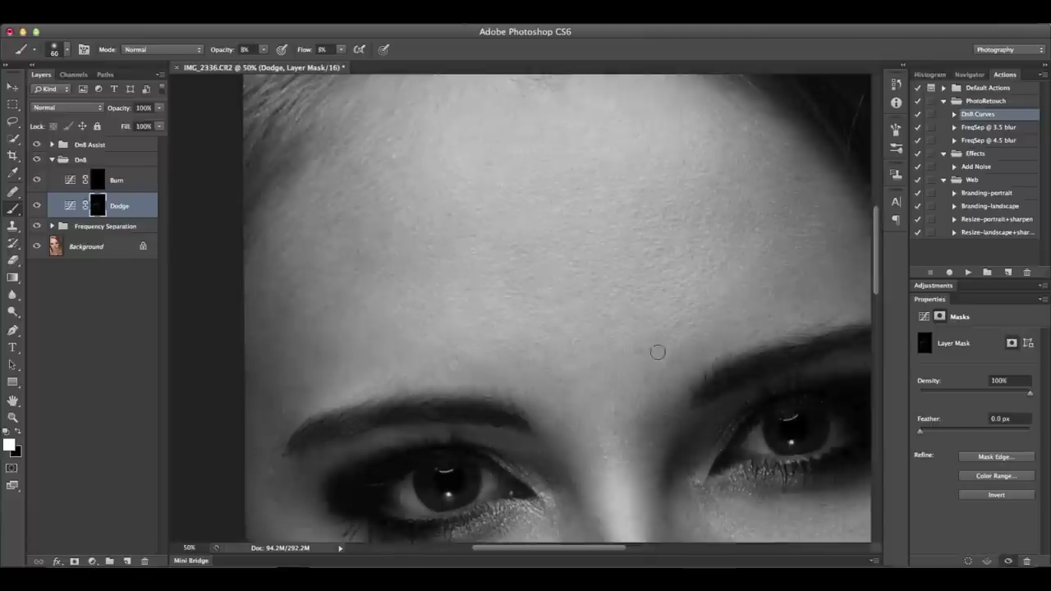
scroll(637, 315, "up", 2)
scroll(638, 314, "left", 1)
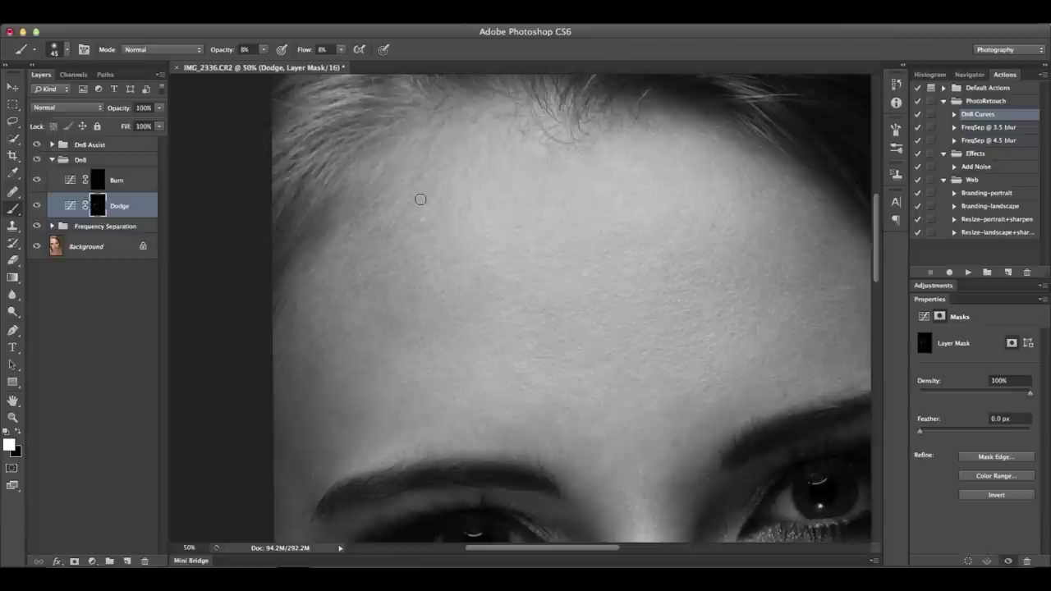
- Dodge the chin and neck with brushes from 40 to 250, then view the whole portrait
key("super+0")
key("super+equal")
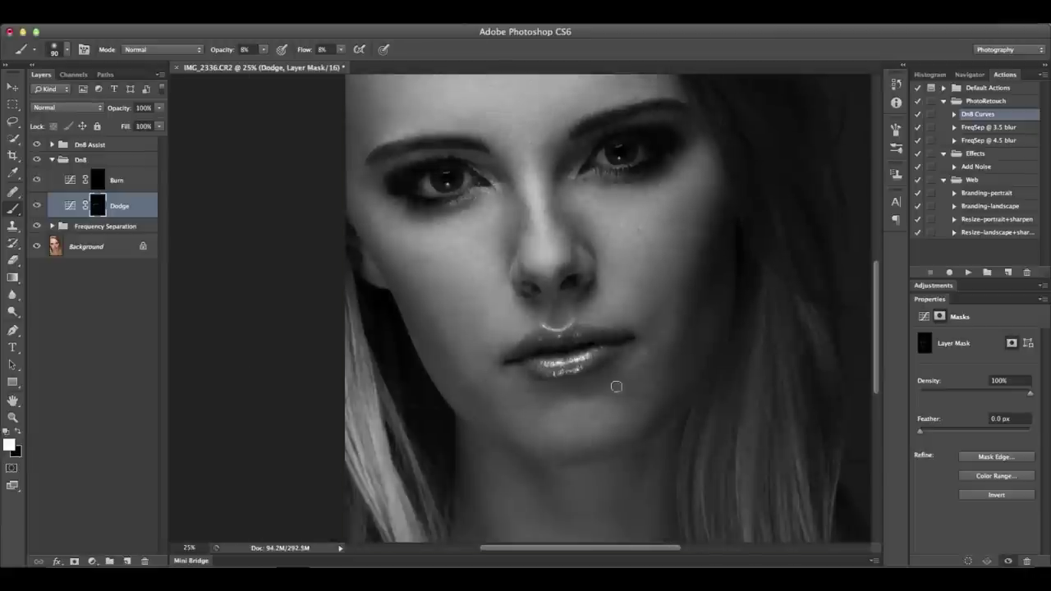
key("bracketright")
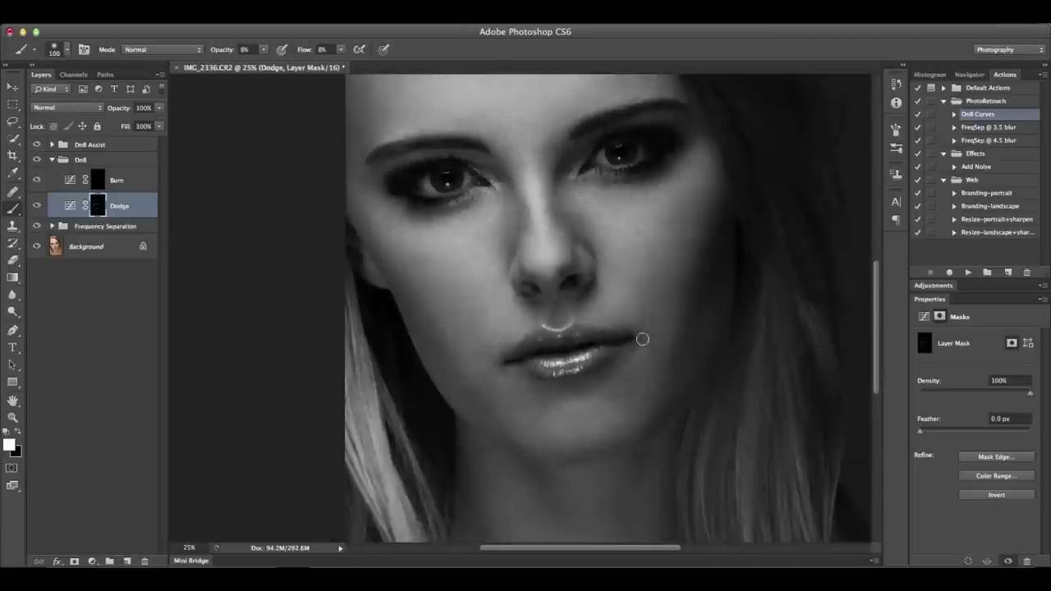
key("bracketleft")
key("bracketleft")
key("bracketleft")
key("bracketleft")
key("bracketleft")
key("bracketleft")
key("bracketleft")
key("super+equal")
scroll(425, 260, "down", 5)
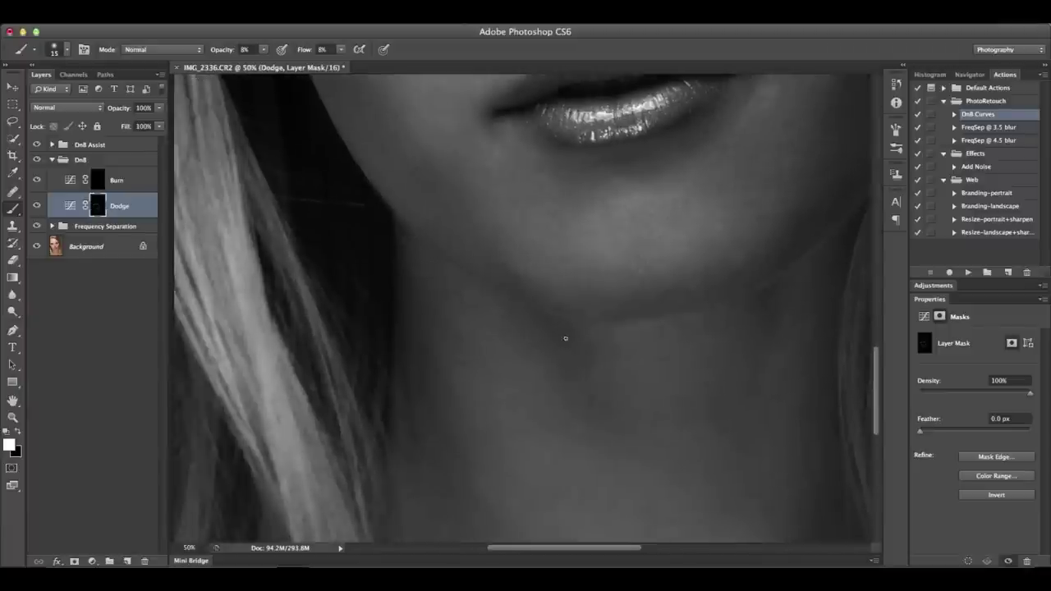
key("bracketleft")
key("bracketleft")
key("bracketleft")
key("bracketleft")
key("bracketleft")
scroll(421, 277, "down", 3)
scroll(422, 277, "right", 2)
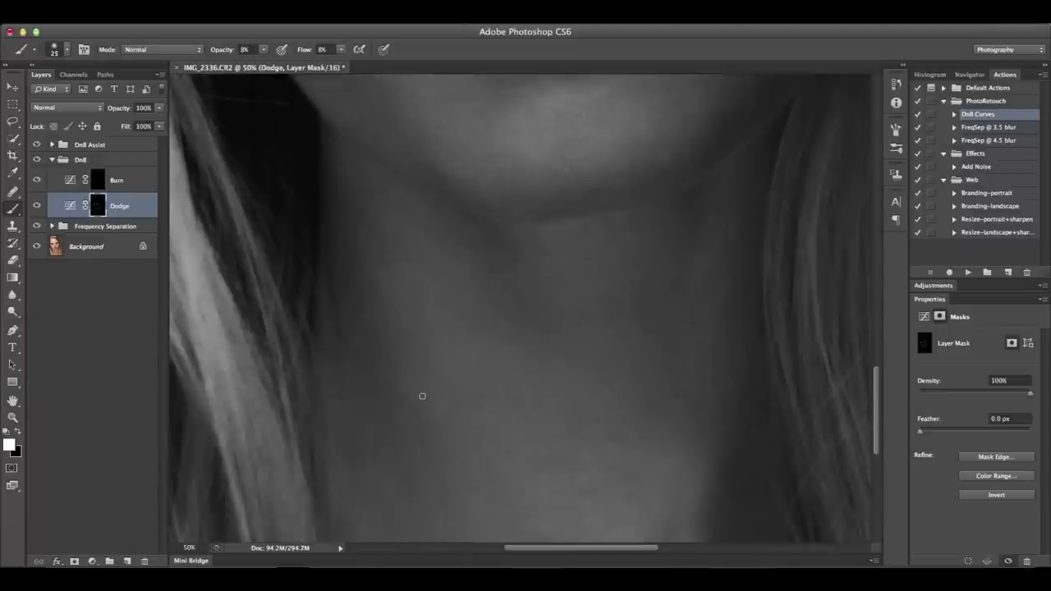
scroll(422, 395, "down", 3)
key("bracketright")
key("bracketright")
key("bracketright")
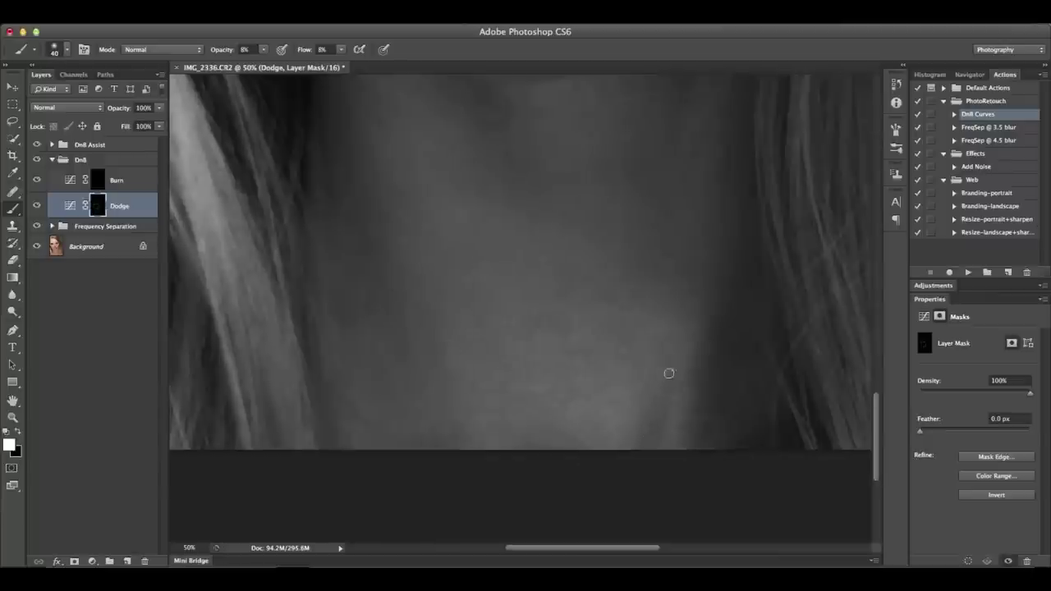
key("bracketleft")
scroll(572, 392, "up", 3)
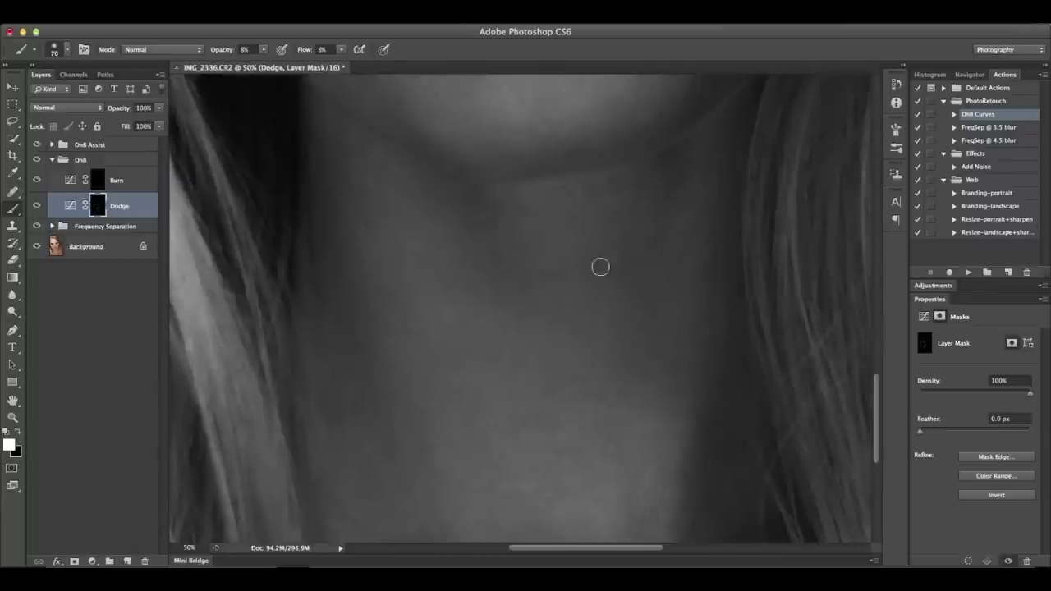
key("bracketright")
key("bracketright")
key("bracketright")
key("bracketright")
key("bracketright")
key("bracketright")
key("bracketright")
key("bracketright")
scroll(603, 534, "down", 1)
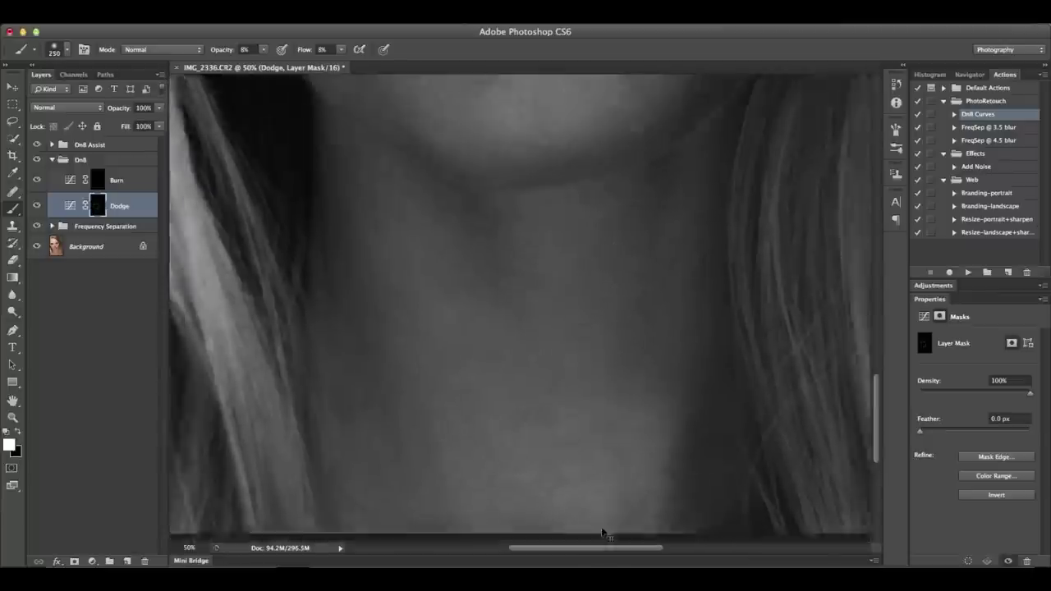
key("super+0")
- Brighten the iris around the pupil on the Dodge mask with a smaller brush
left_click(36, 144)
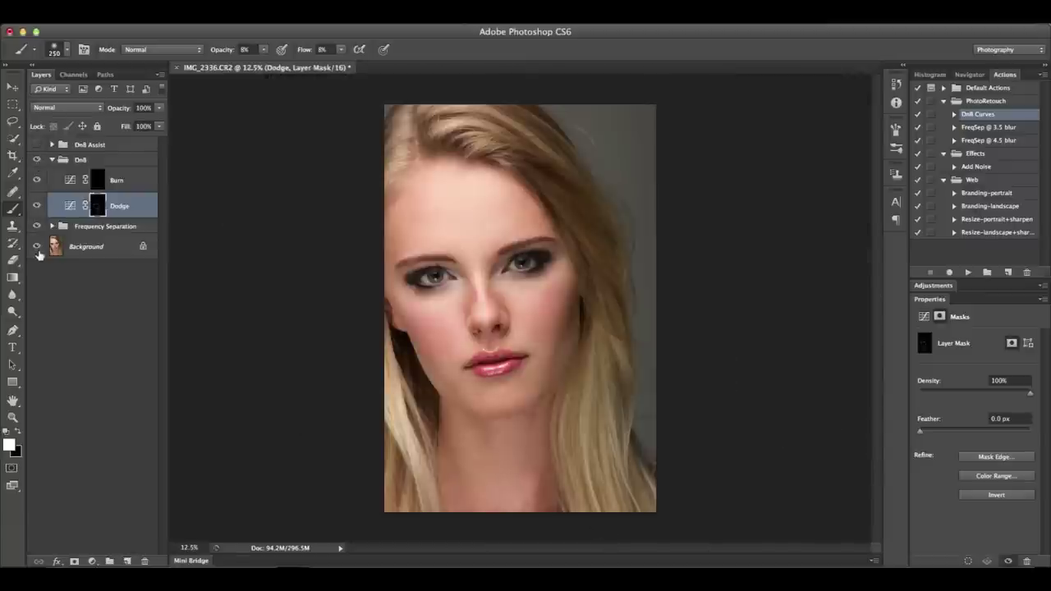
scroll(454, 274, "up", 4)
left_click(36, 145)
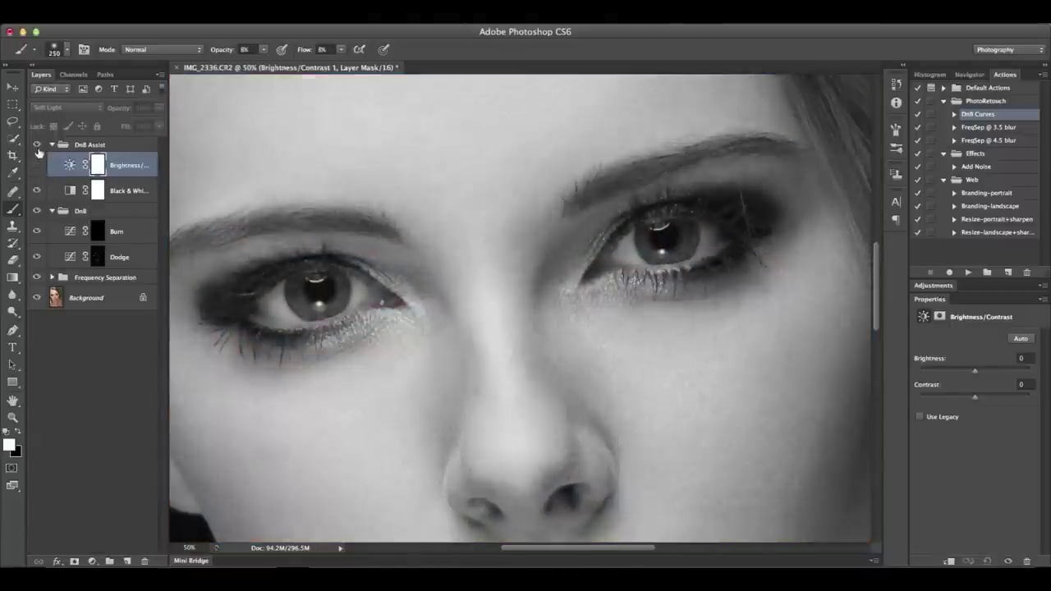
left_click(97, 257)
scroll(417, 297, "up", 4)
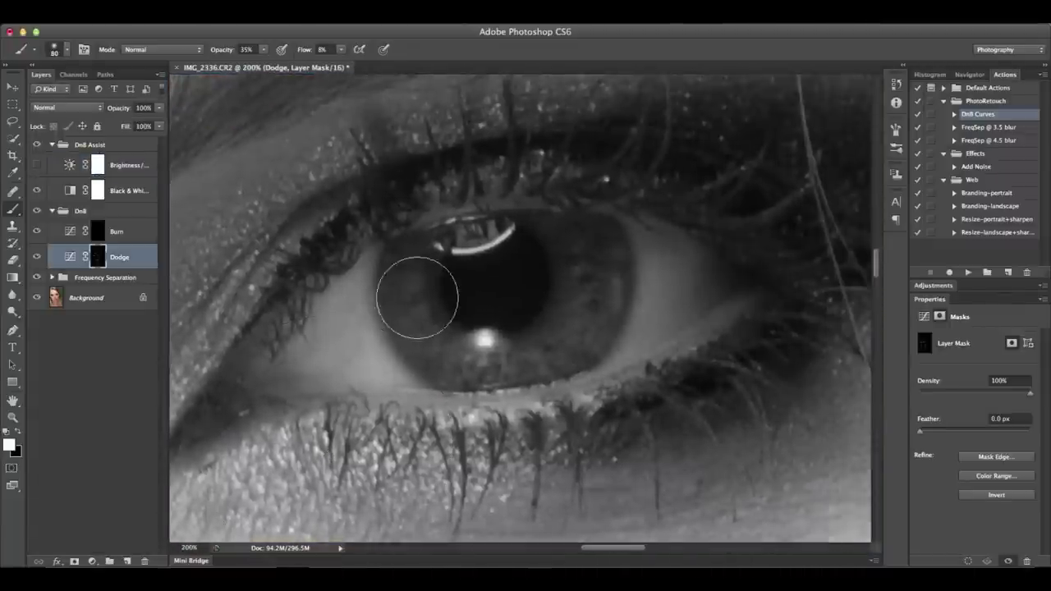
key("bracketleft")
key("bracketleft")
key("bracketleft")
mouse_move(417, 297)
left_mouse_down()
mouse_move(424, 328)
mouse_move(584, 285)
mouse_move(475, 365)
mouse_move(563, 315)
mouse_move(497, 361)
mouse_move(605, 282)
mouse_move(363, 271)
mouse_move(672, 283)
left_mouse_up()
- Darken the lower edge of the iris on the Burn mask with a size-9 brush
key("bracketleft")
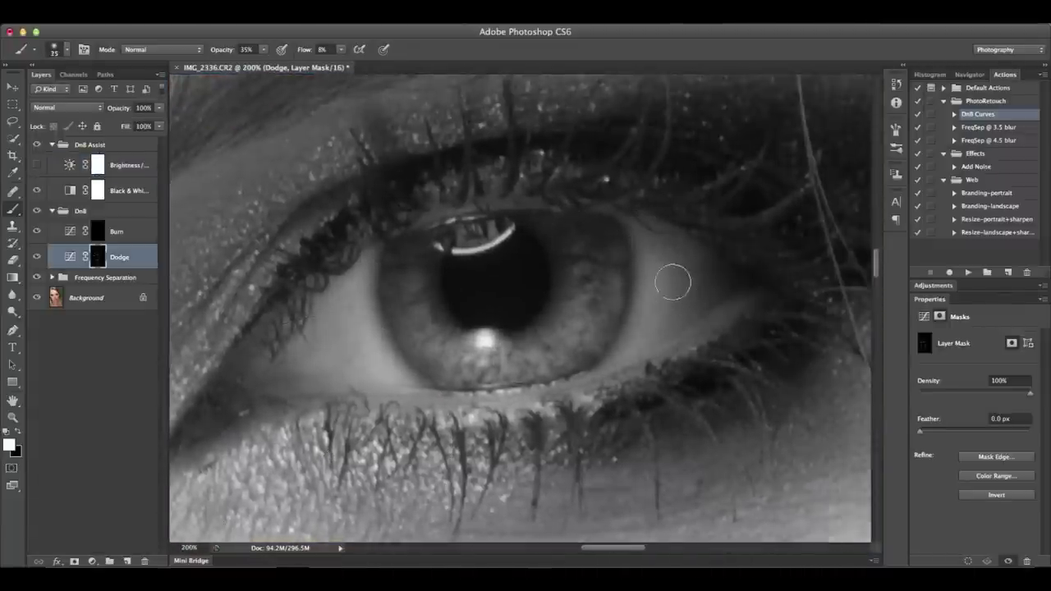
key("bracketleft")
key("bracketleft")
key("alt+bracketright")
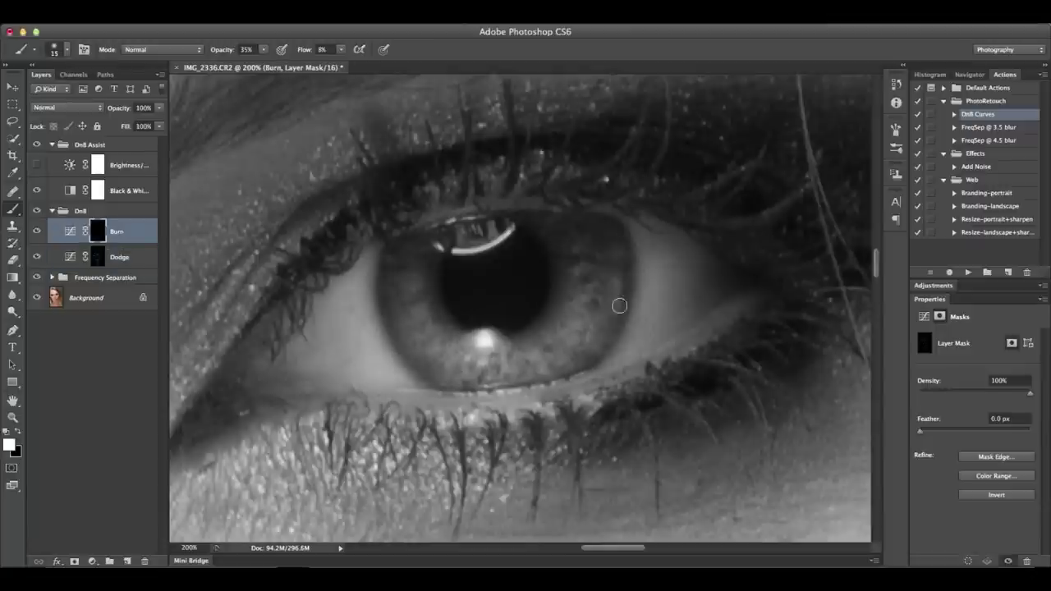
key("bracketleft")
key("bracketleft")
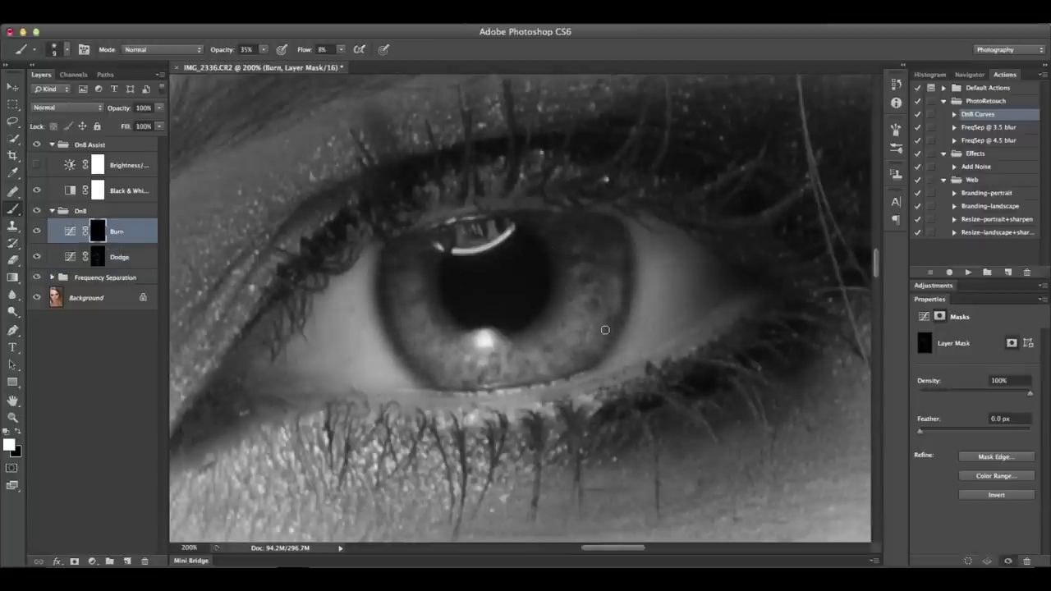
key("bracketleft")
left_click_drag(493, 367, 591, 360)
key("alt+bracketleft")
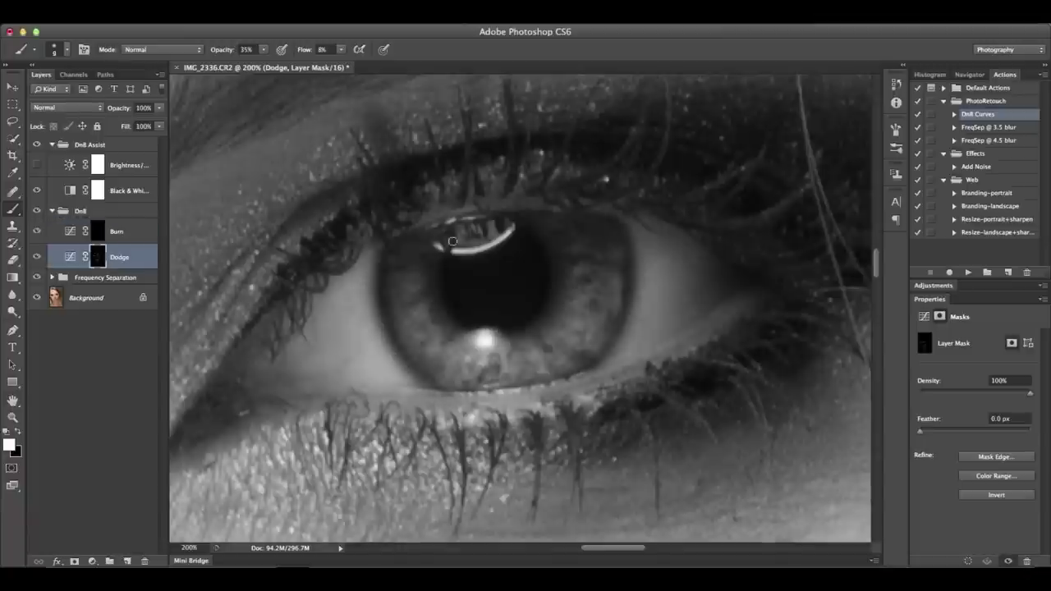
key("bracketright")
key("bracketright")
key("bracketright")
key("bracketright")
- Check the eye in colour, set the Burn brush to size 10, and zoom out to the face
left_click(36, 144)
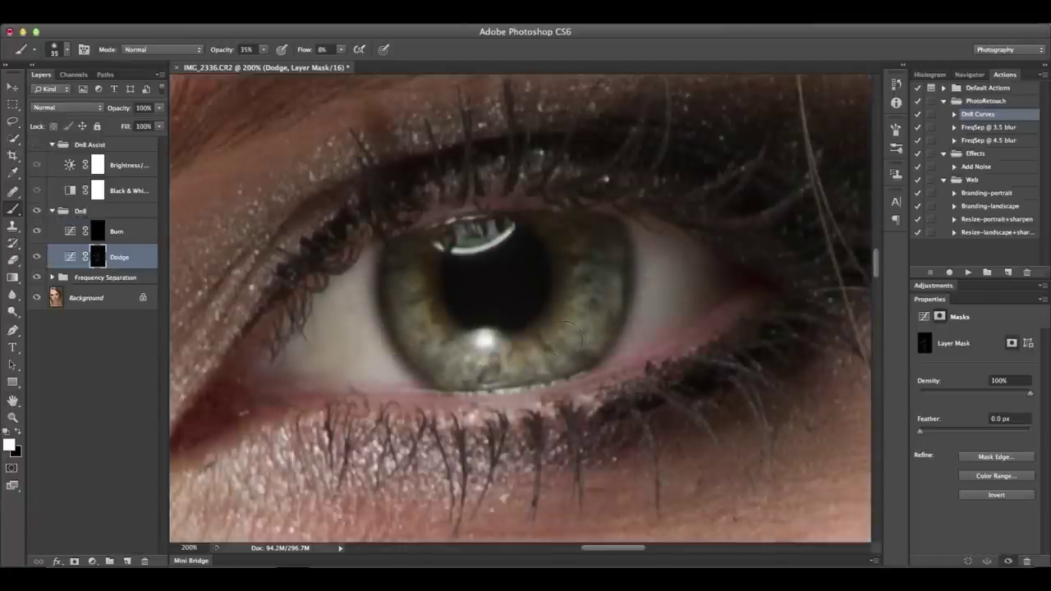
key("bracketleft")
key("alt+bracketright")
key("bracketleft")
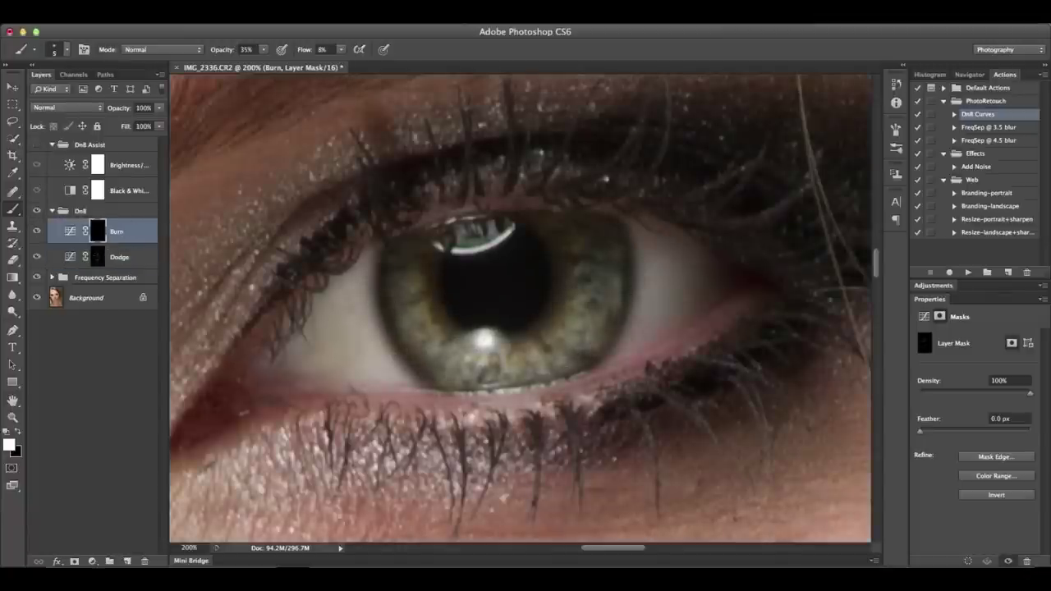
key("super+minus")
key("super+minus")
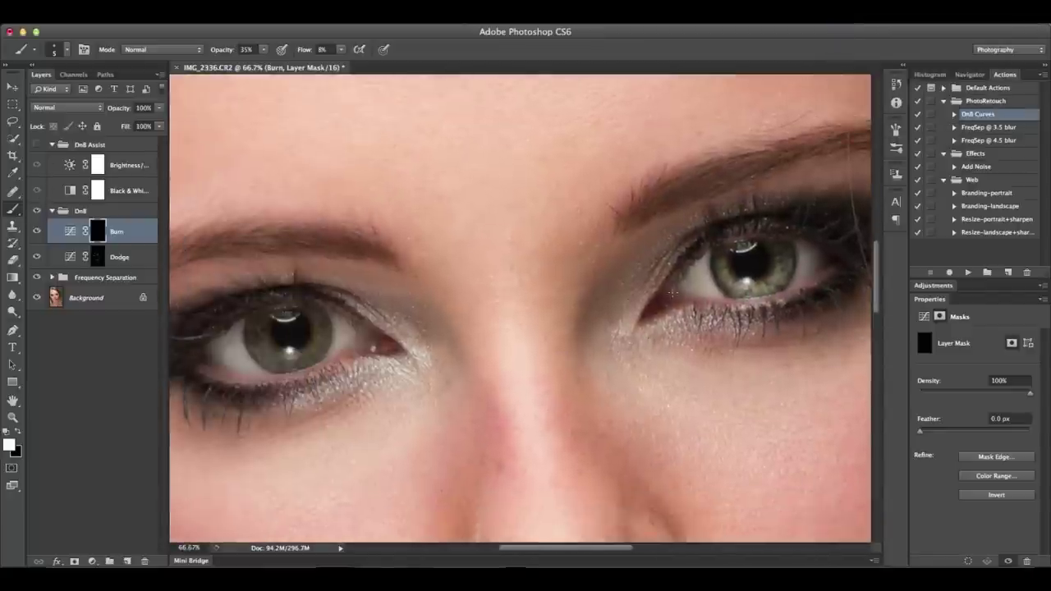
- Zoom back to 200% on the eye with DnB Assist on, touch up Dodge and Burn, then view colour
left_click(36, 145)
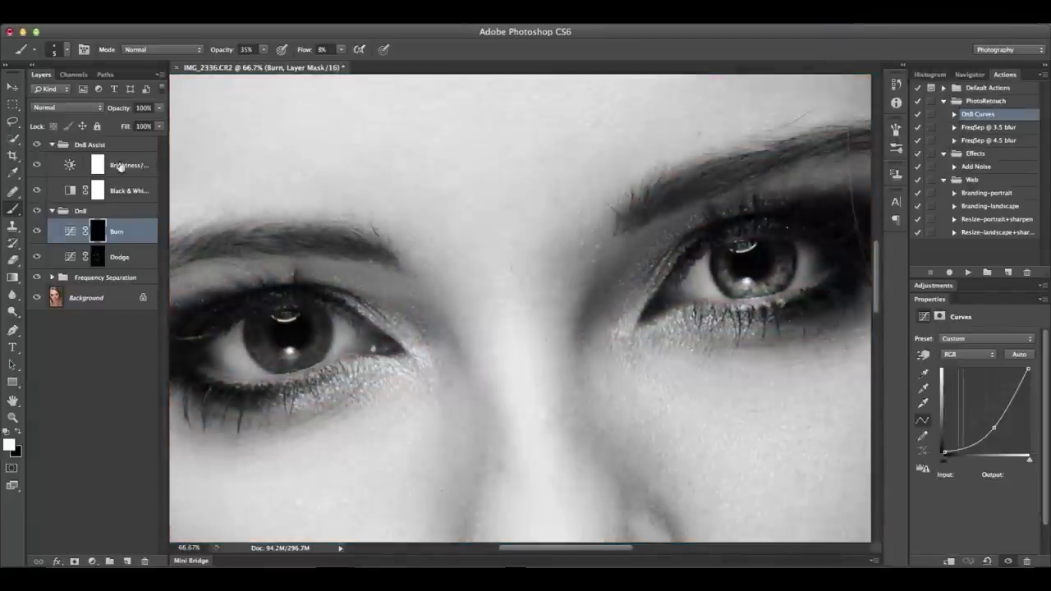
left_click(121, 167)
key("super+plus")
key("super+plus")
left_click(119, 257)
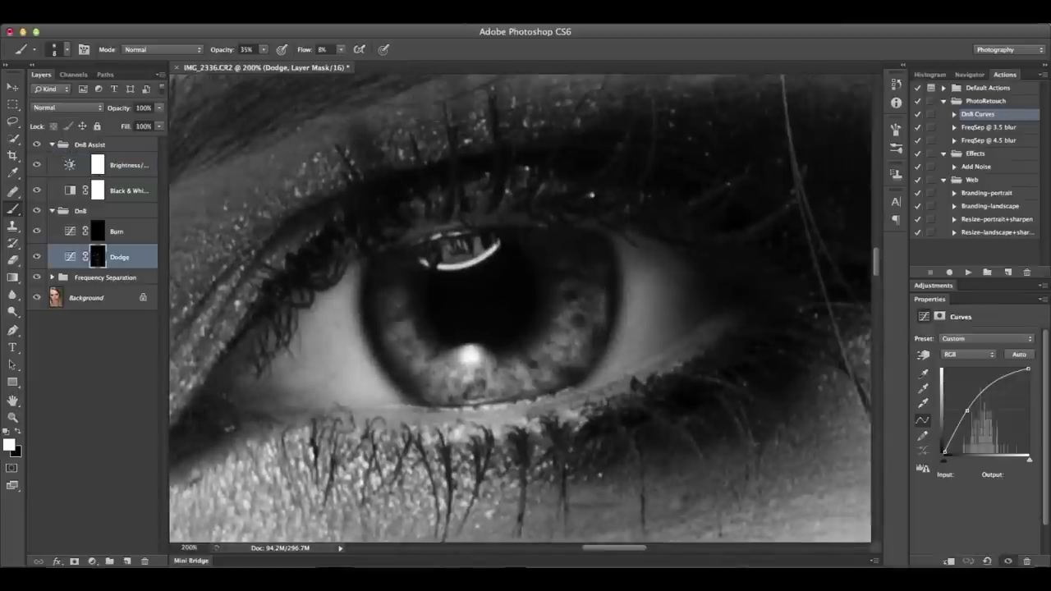
key("alt+bracketright")
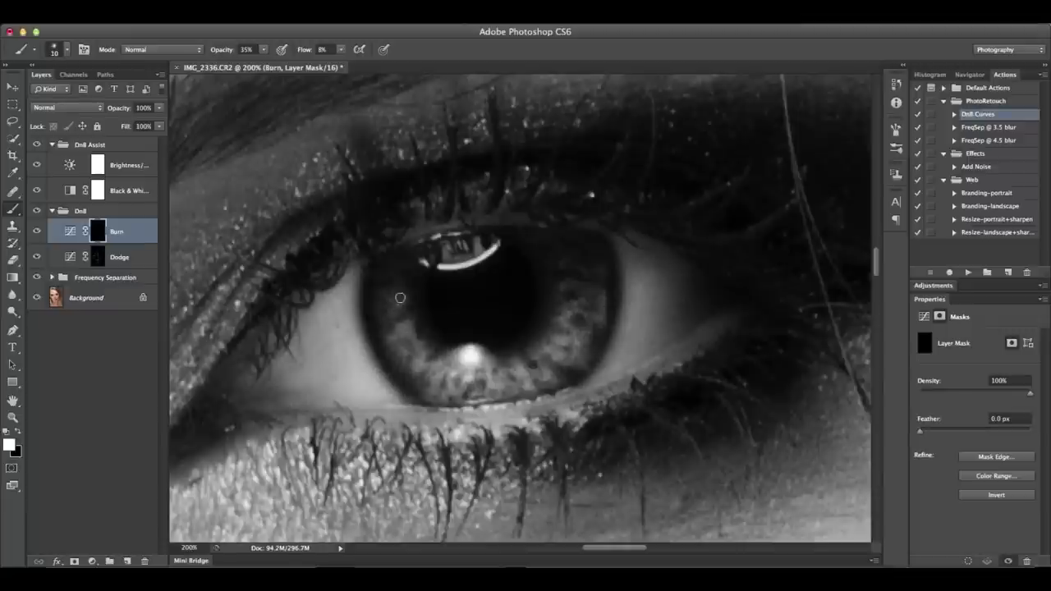
left_click(36, 144)
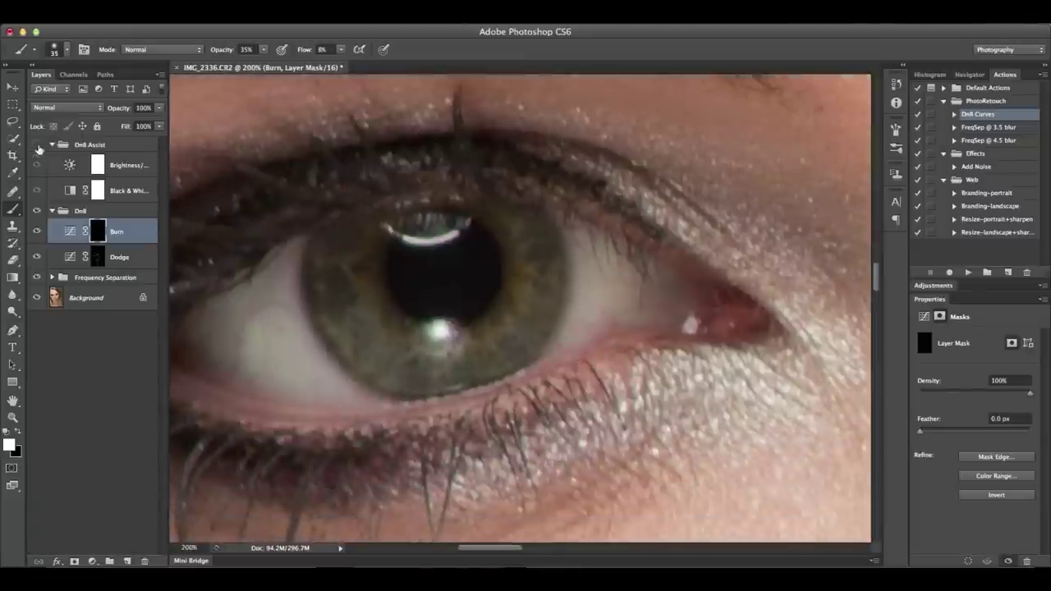
- Brighten the eye white left of the iris on the Dodge mask with a size-20 brush
left_click(36, 145)
key("alt+bracketleft")
key("bracketright")
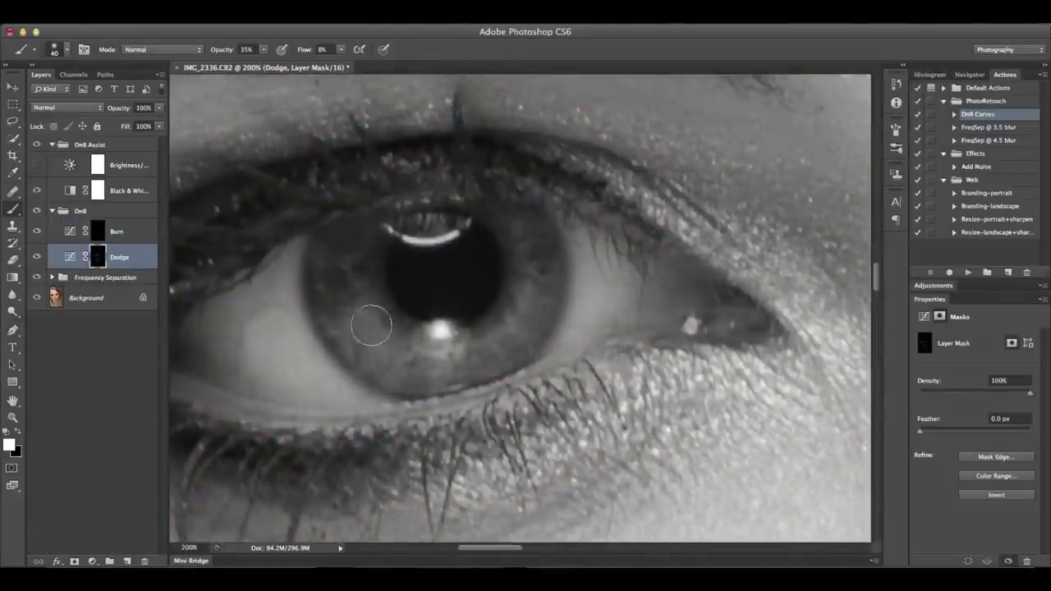
key("bracketleft")
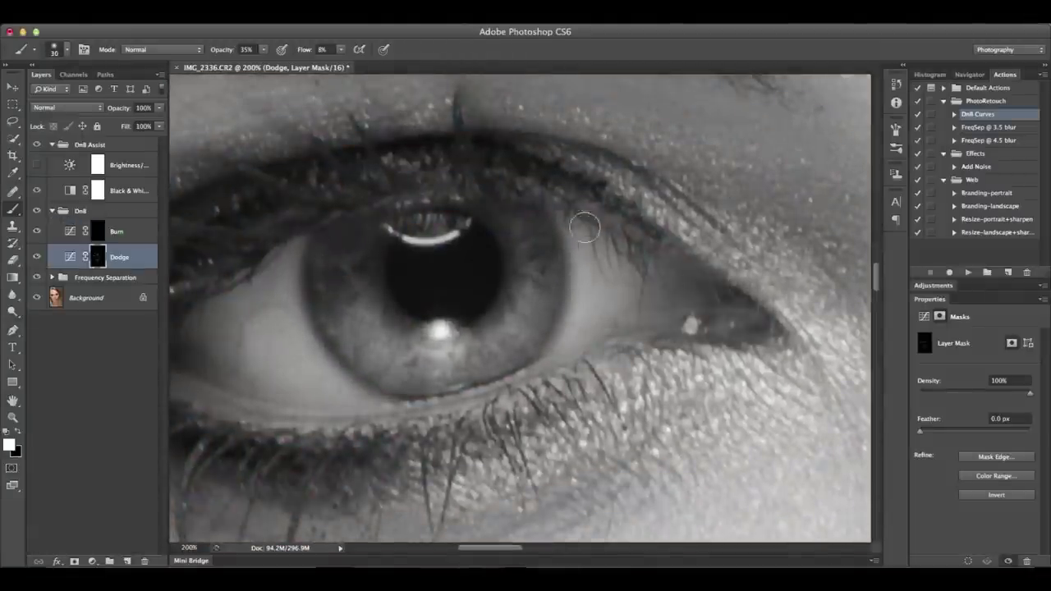
key("bracketleft")
mouse_move(283, 262)
left_mouse_down()
mouse_move(299, 337)
mouse_move(370, 387)
left_mouse_up()
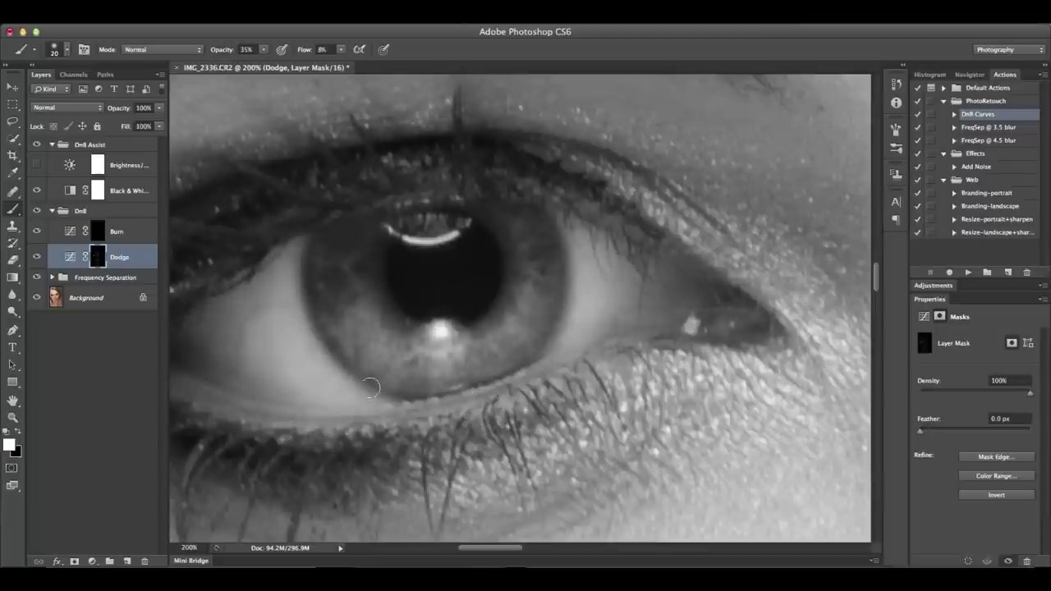
- Darken the iris ring on the Burn mask and lighten a small upper-iris patch on Dodge
key("alt+bracketright")
key("bracketleft")
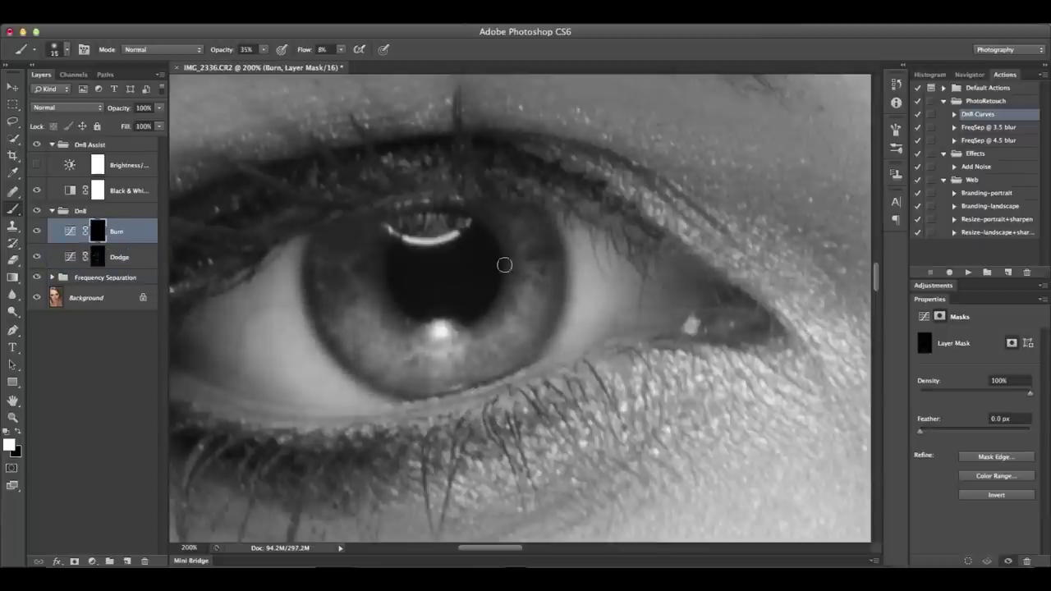
mouse_move(504, 264)
left_mouse_down()
mouse_move(385, 289)
mouse_move(394, 328)
mouse_move(517, 287)
mouse_move(501, 315)
mouse_move(373, 279)
mouse_move(358, 217)
mouse_move(484, 322)
mouse_move(536, 326)
mouse_move(540, 340)
mouse_move(475, 370)
mouse_move(385, 366)
mouse_move(357, 352)
mouse_move(490, 354)
left_mouse_up()
key("bracketleft")
key("bracketleft")
key("bracketleft")
key("alt+bracketleft")
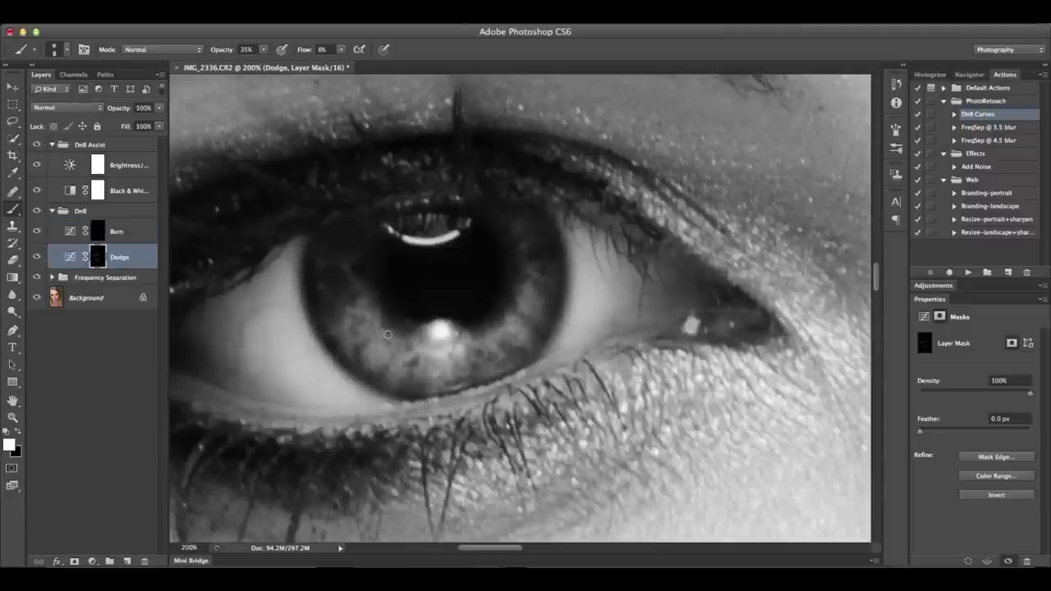
left_click_drag(531, 294, 539, 260)
- Compare the eye in colour, reselect the Dodge layer at 200%, then hide helpers and zoom out
key("alt+bracketright")
key("bracketright")
key("bracketright")
key("bracketright")
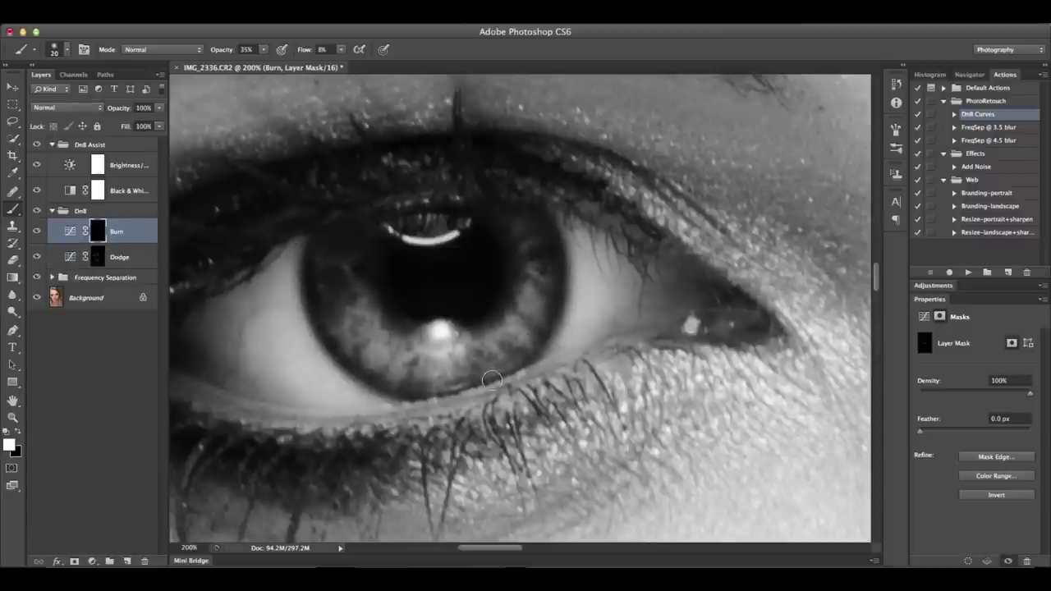
left_click(36, 145)
key("super+minus")
key("super+minus")
key("super+minus")
key("super+minus")
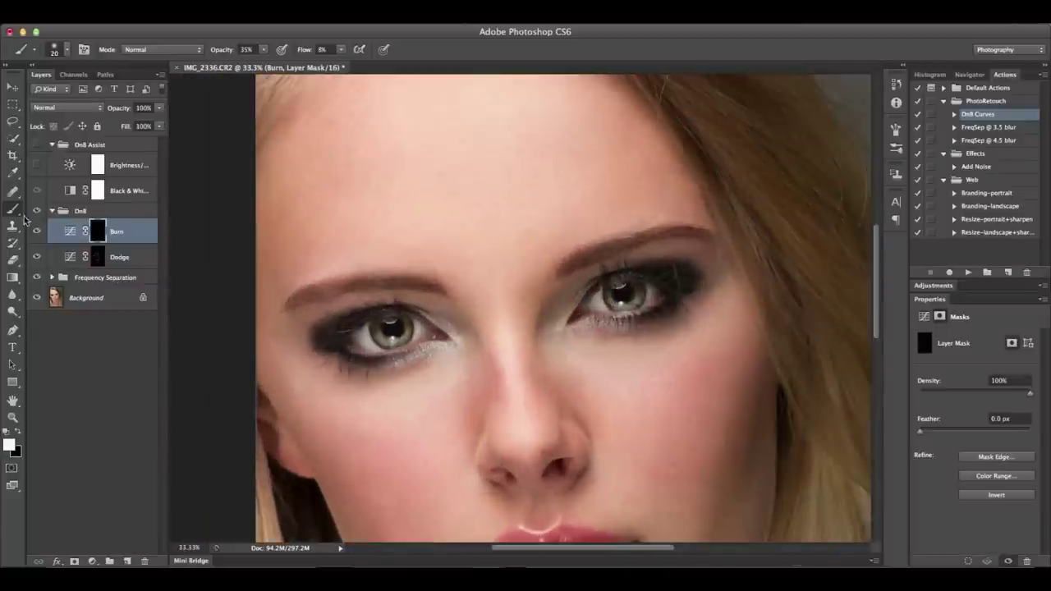
left_click(36, 144)
key("super+plus")
key("super+plus")
key("super+plus")
key("super+plus")
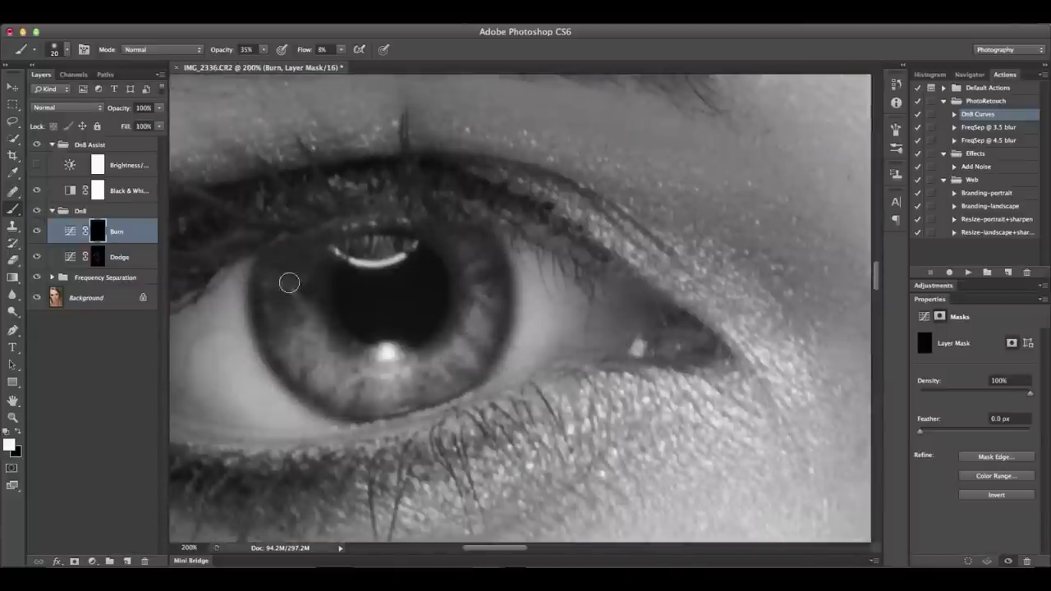
key("bracketleft")
key("bracketleft")
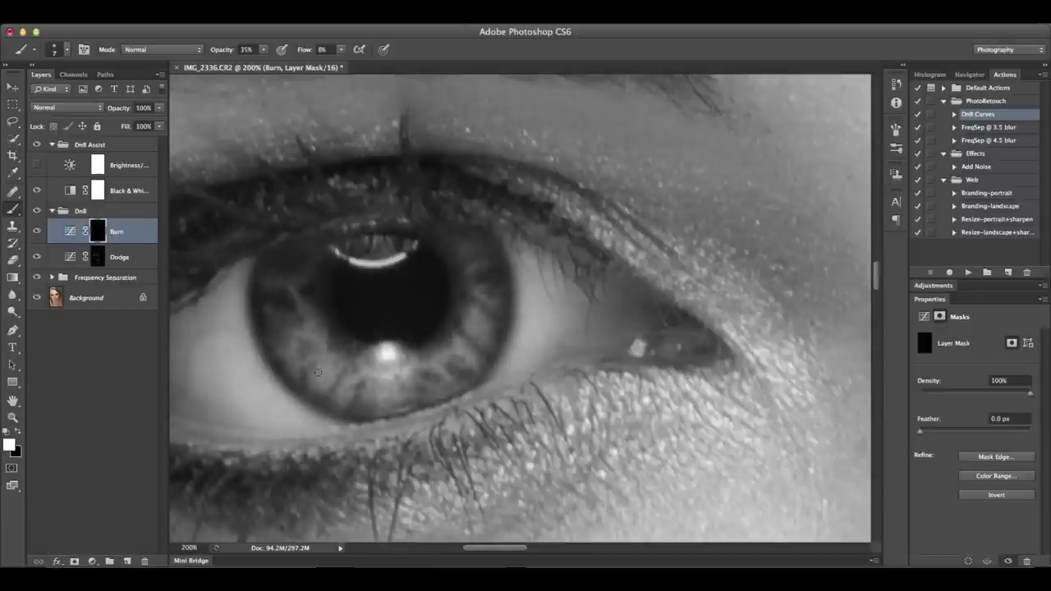
left_click(119, 257)
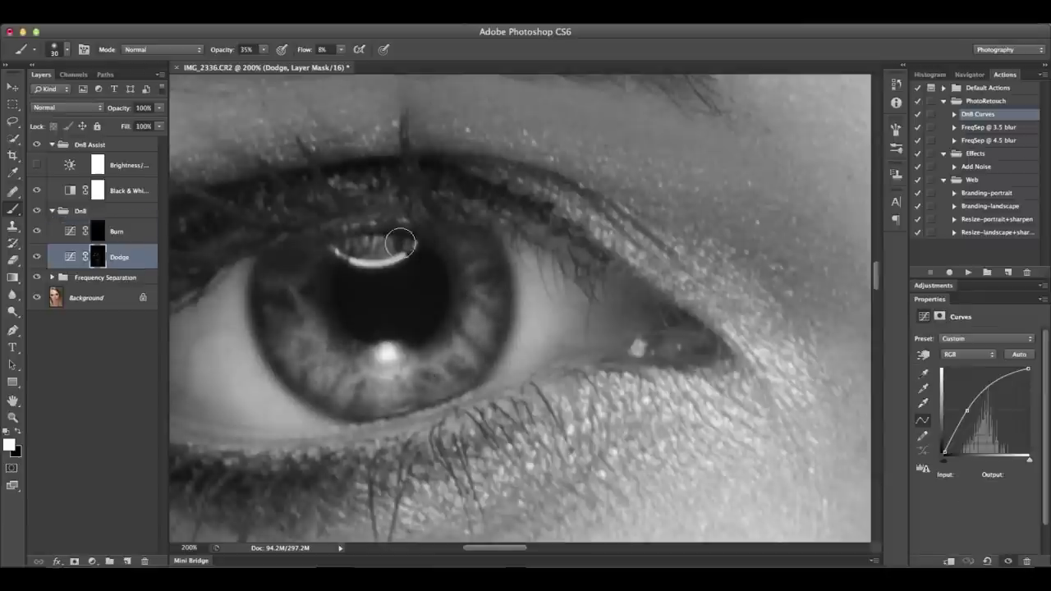
left_click(36, 191)
key("super+minus")
key("super+minus")
key("super+minus")
key("super+minus")
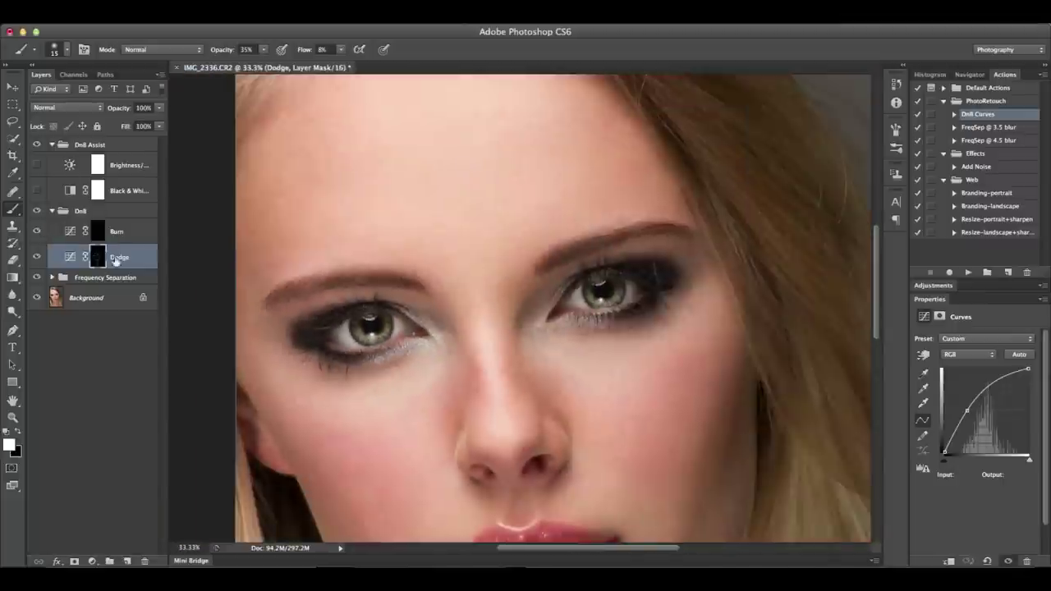
- With DnB Assist on at 200%, lighten the lower lid edge toward the outer corner
left_click(36, 190)
left_click(36, 191)
left_click(36, 146)
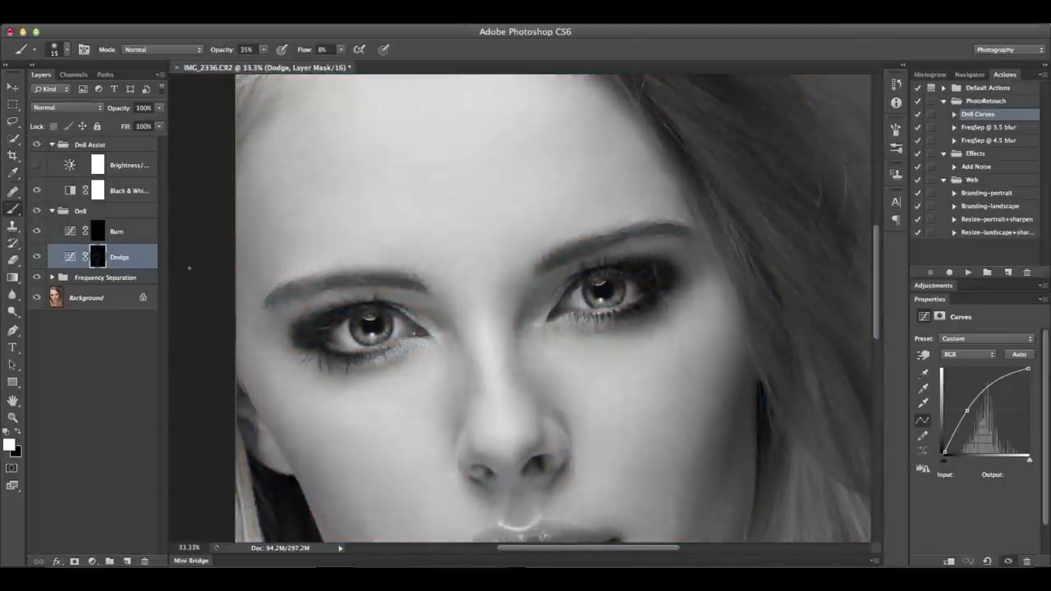
key("super+plus")
key("super+plus")
key("super+plus")
key("super+plus")
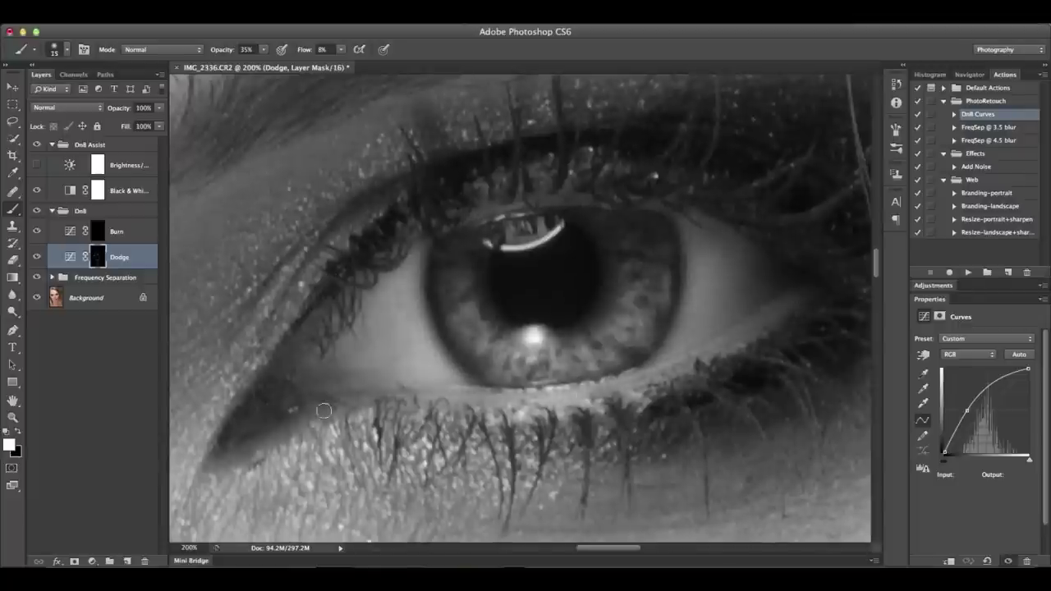
mouse_move(670, 369)
left_mouse_down()
mouse_move(737, 341)
mouse_move(799, 293)
mouse_move(639, 384)
mouse_move(696, 363)
left_mouse_up()
left_click_drag(525, 400, 697, 365)
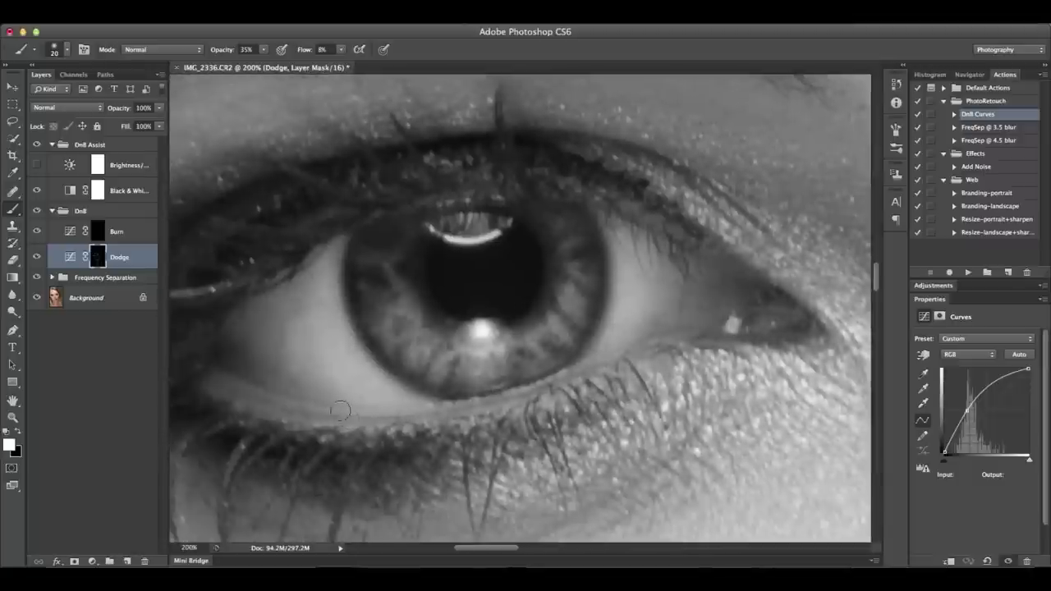
mouse_move(279, 414)
left_mouse_down()
mouse_move(525, 393)
mouse_move(381, 421)
mouse_move(750, 291)
left_mouse_up()
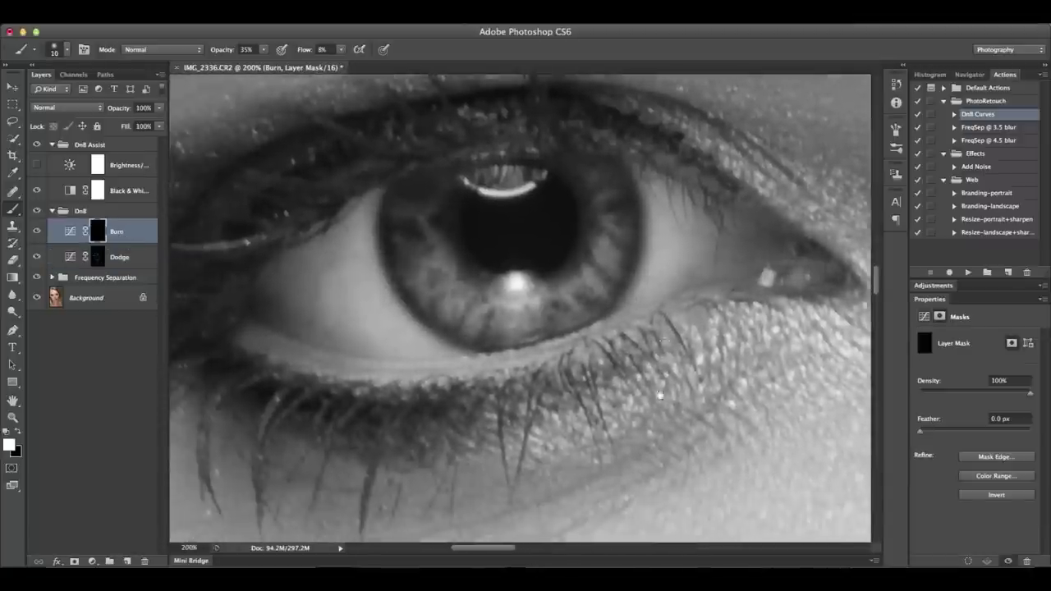
- Darken the lower lashes on the Burn mask, then add more dodging on the Dodge mask
mouse_move(660, 395)
left_mouse_down()
mouse_move(608, 353)
mouse_move(739, 320)
mouse_move(510, 398)
left_mouse_up()
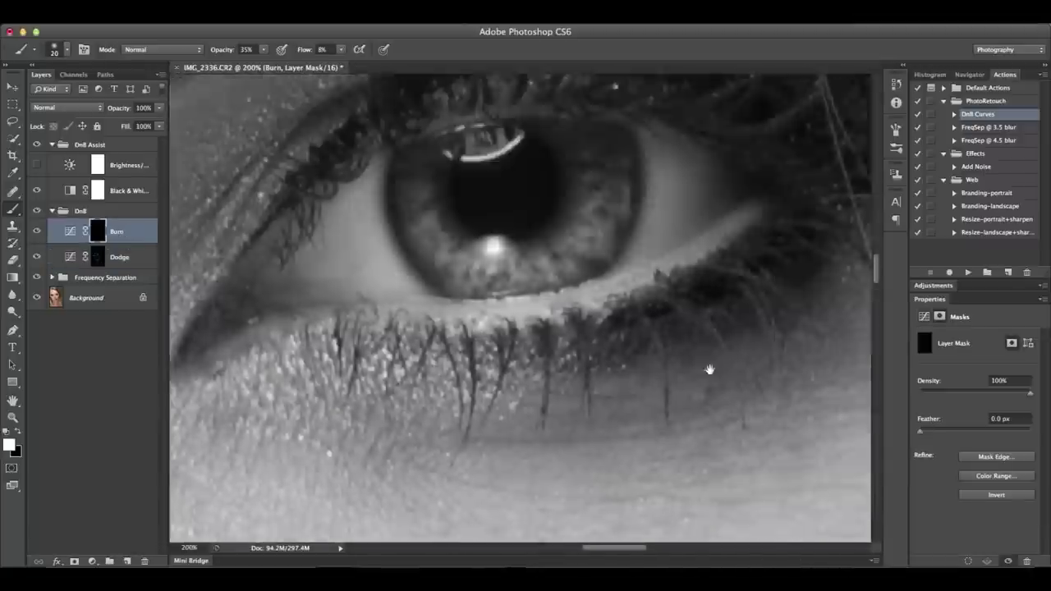
left_click_drag(709, 369, 804, 376)
left_click_drag(453, 345, 786, 324)
left_click(93, 261)
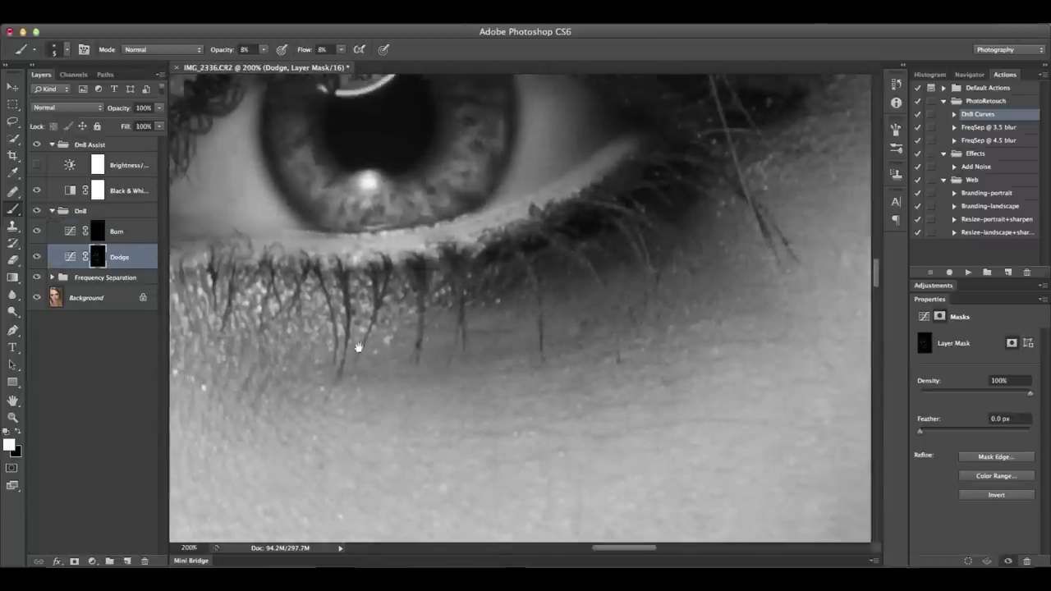
left_click_drag(358, 347, 535, 322)
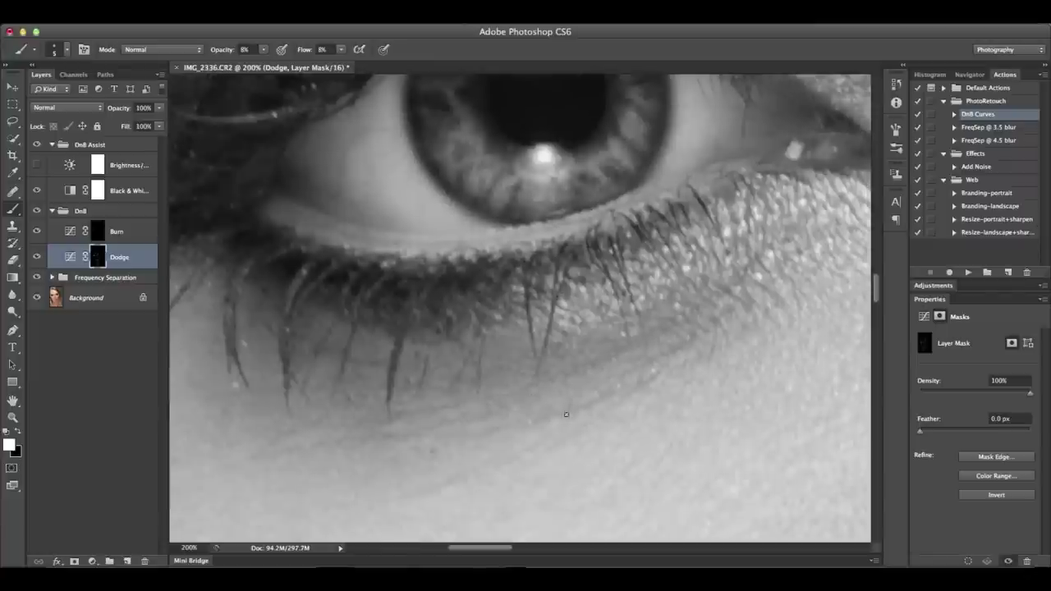
scroll(624, 365, "down", 3)
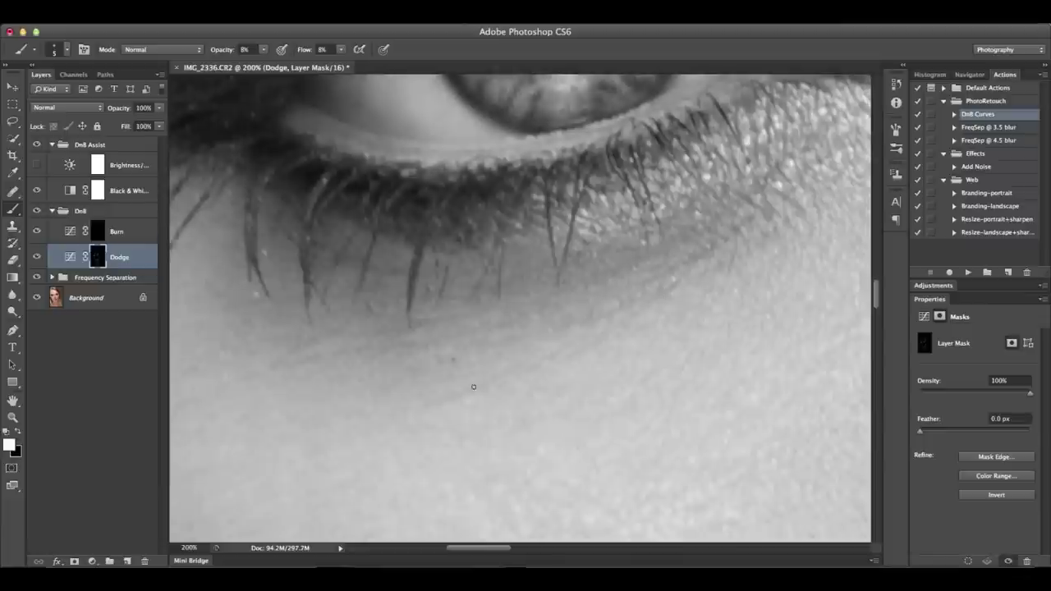
- Compare in colour, touch up the eye, then zoom out to 12.5% and hide the DnB work
left_click(36, 144)
key("ctrl+minus")
key("ctrl+minus")
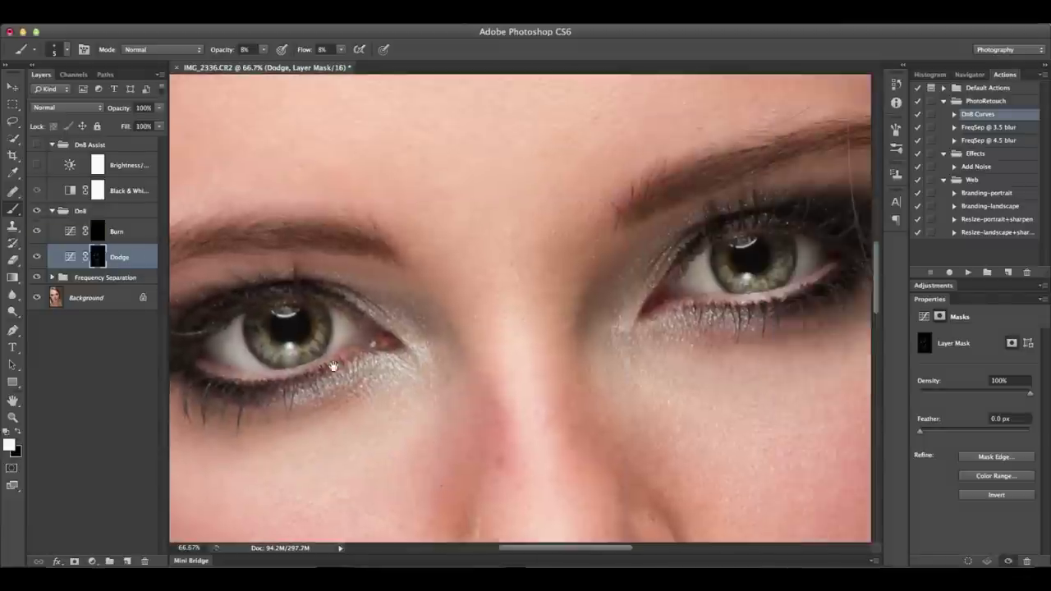
left_click(37, 144)
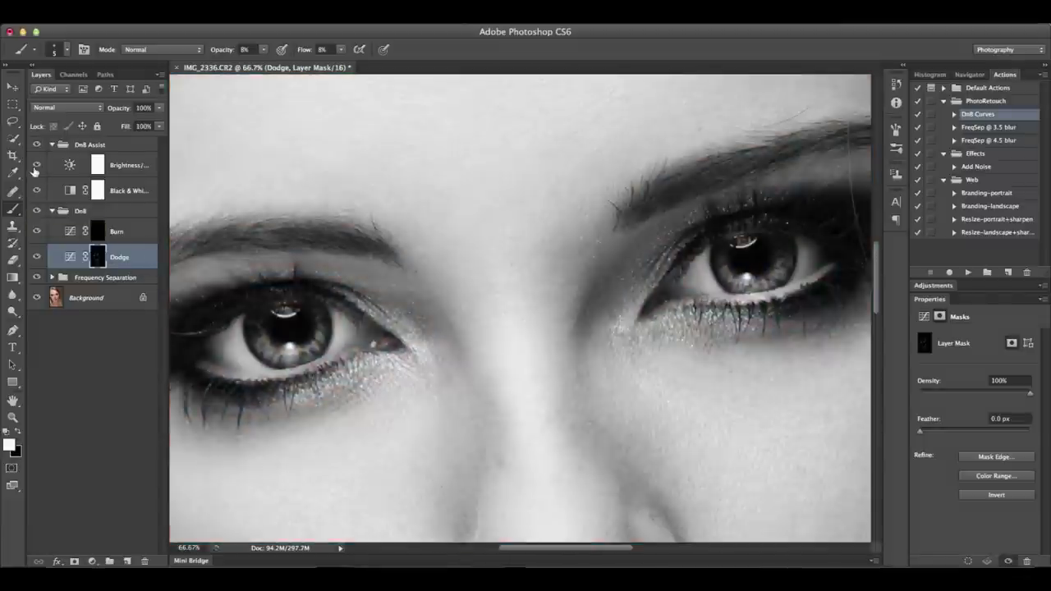
key("ctrl+plus")
key("ctrl+plus")
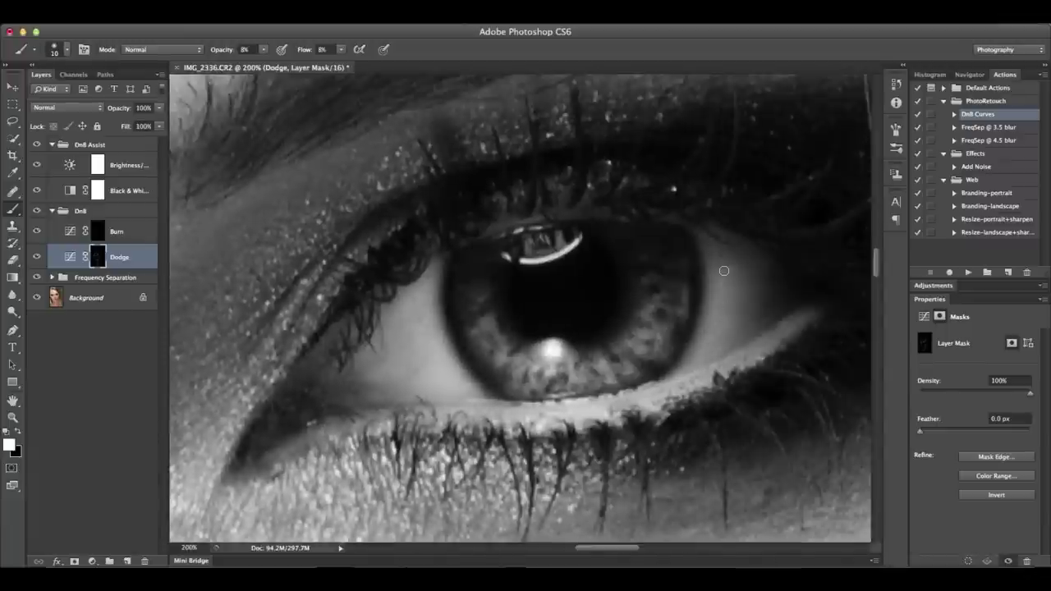
left_click_drag(417, 299, 649, 375)
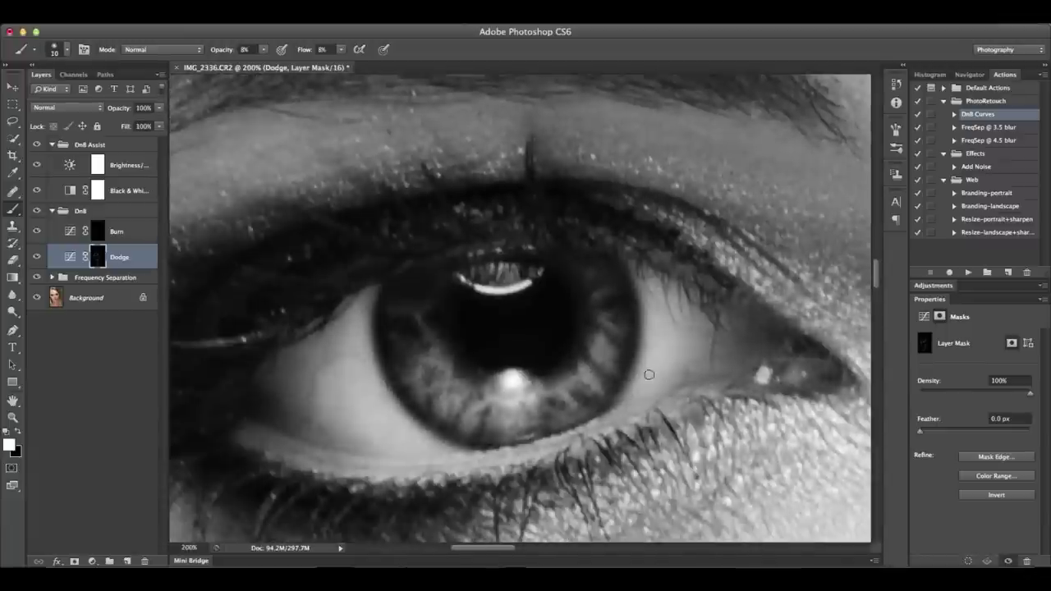
key("ctrl+minus")
key("ctrl+minus")
left_click(36, 144)
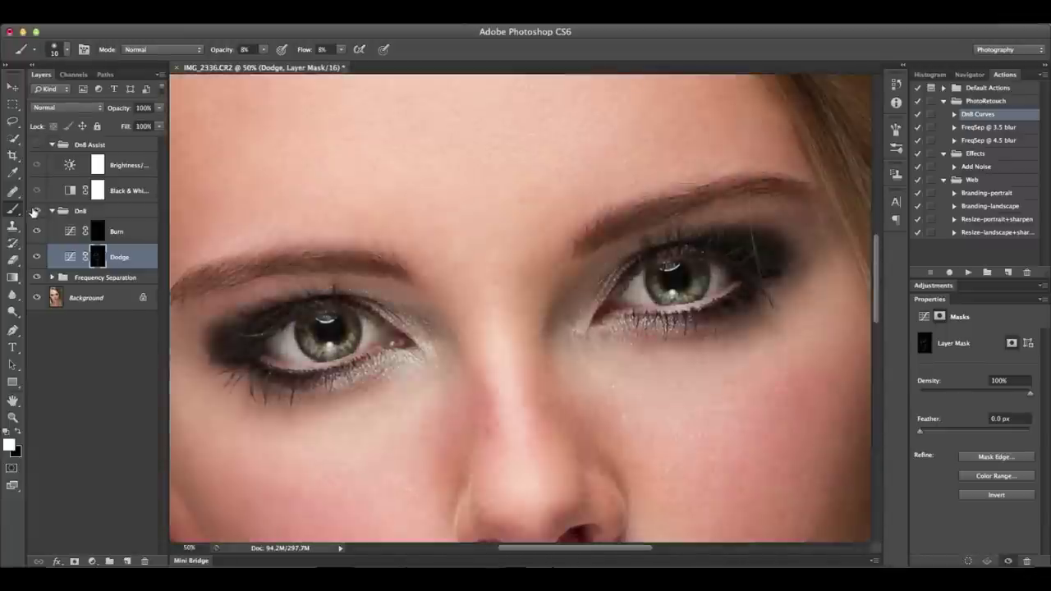
key("ctrl+minus")
key("ctrl+minus")
key("ctrl+minus")
left_click(36, 211)
- Restore the DnB work, show DnB Assist, and zoom onto the neck with a 40-size brush
left_click(36, 211)
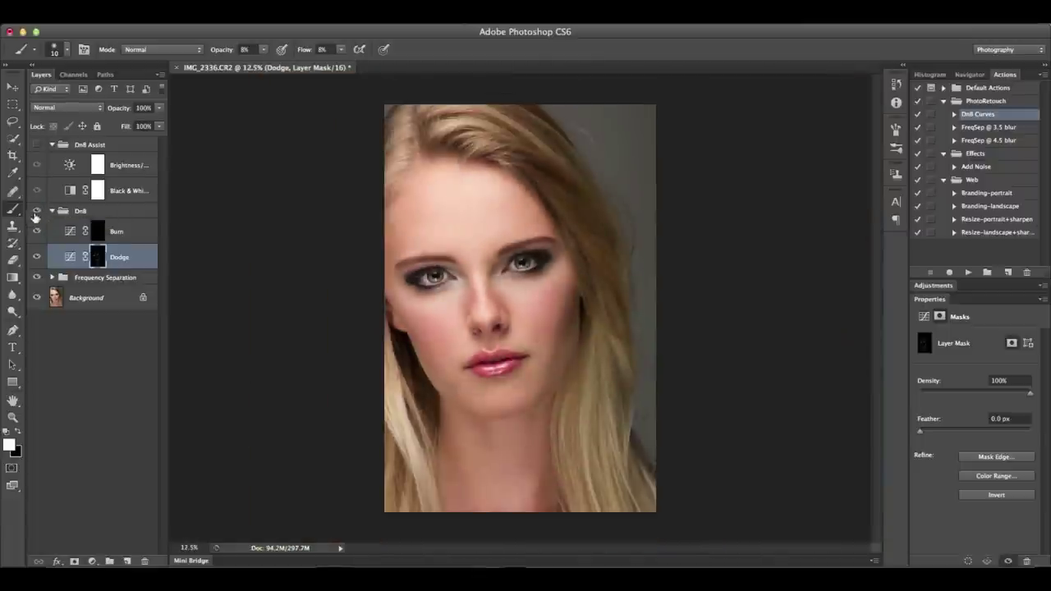
left_click(36, 143)
key("ctrl+plus")
key("ctrl+plus")
key("ctrl+plus")
key("ctrl+plus")
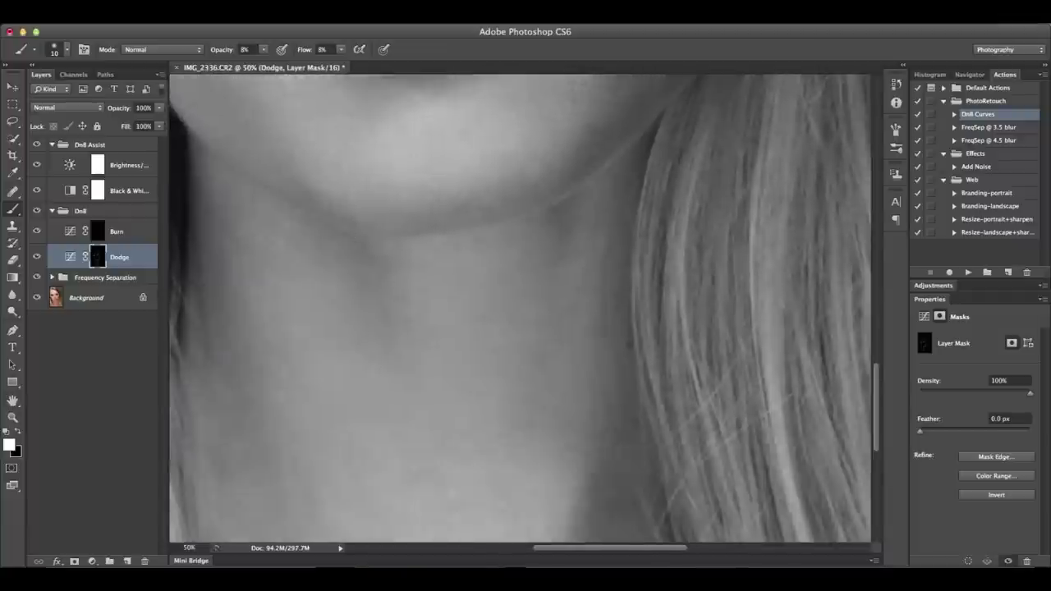
key("bracketleft")
key("bracketleft")
key("bracketleft")
key("bracketleft")
key("bracketleft")
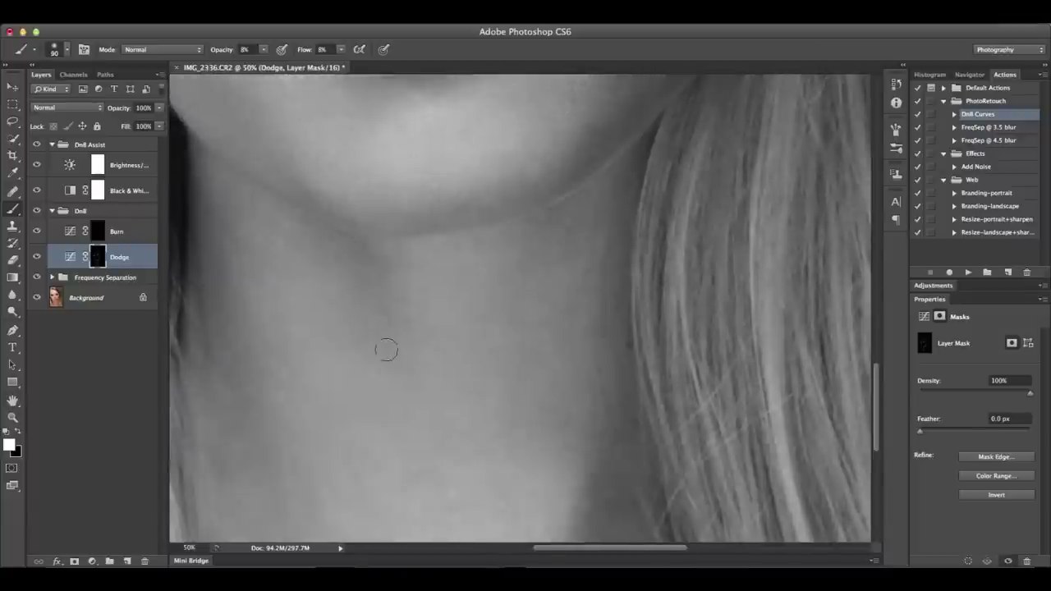
key("bracketright")
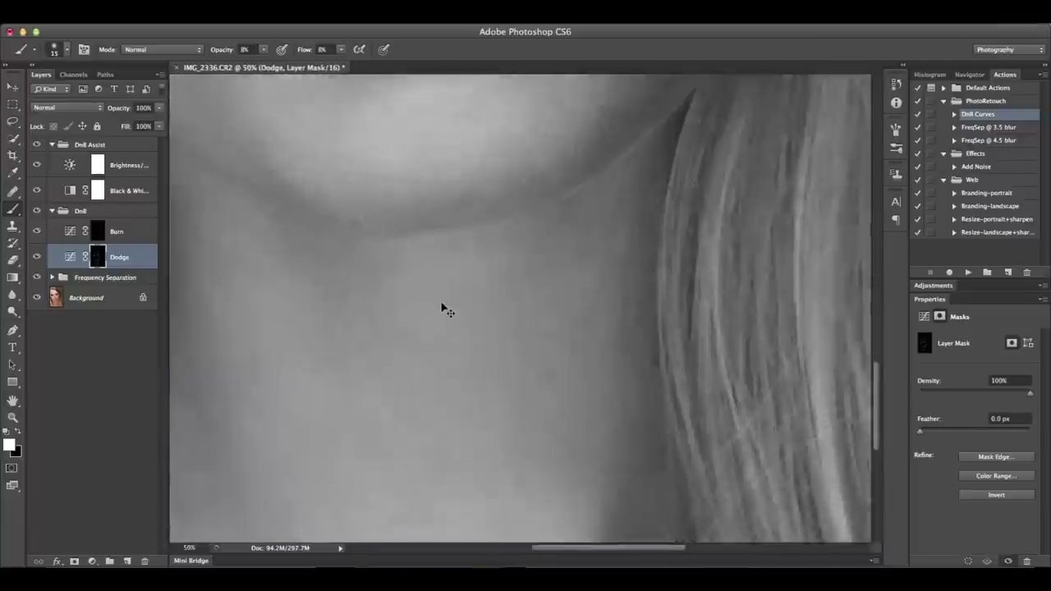
key("ctrl+plus")
left_click_drag(241, 342, 393, 392)
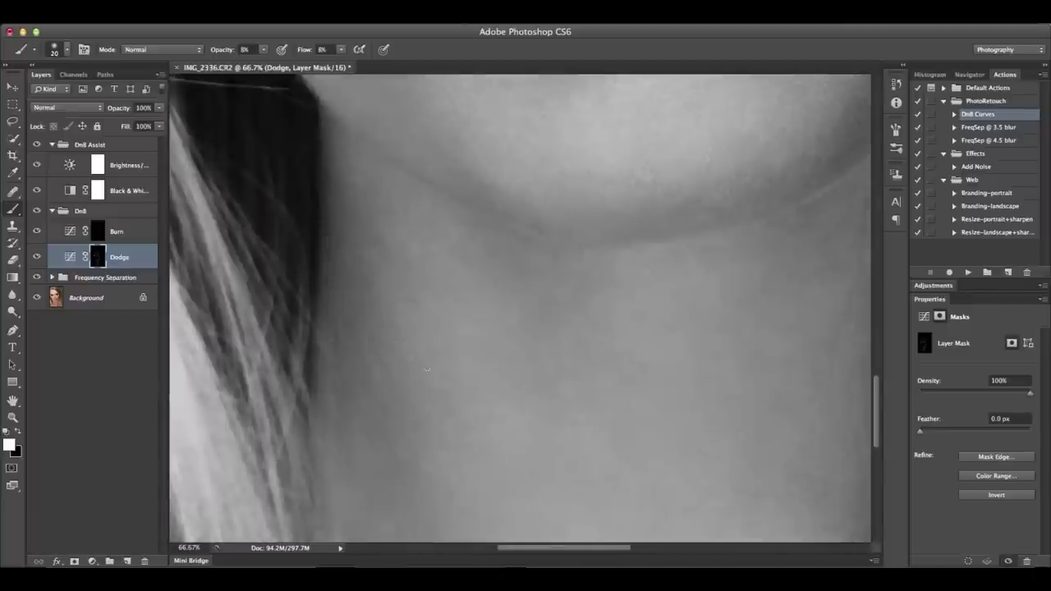
- Dodge along the neck and jawline with a finer soft brush
scroll(334, 338, "down", 5)
scroll(334, 338, "right", 5)
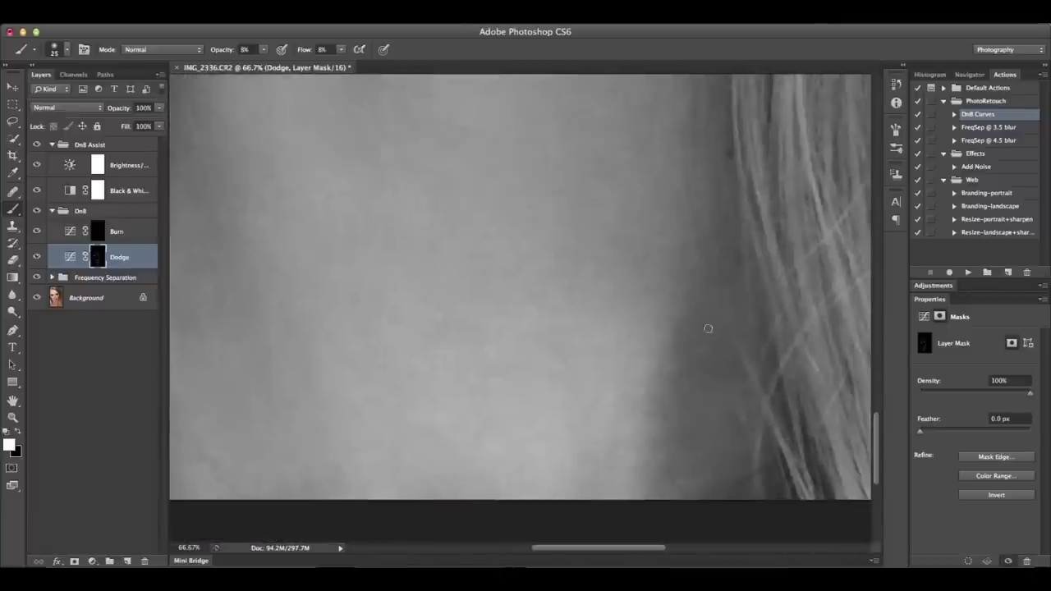
scroll(682, 279, "up", 10)
scroll(682, 279, "right", 3)
key("bracketleft")
key("bracketleft")
key("bracketleft")
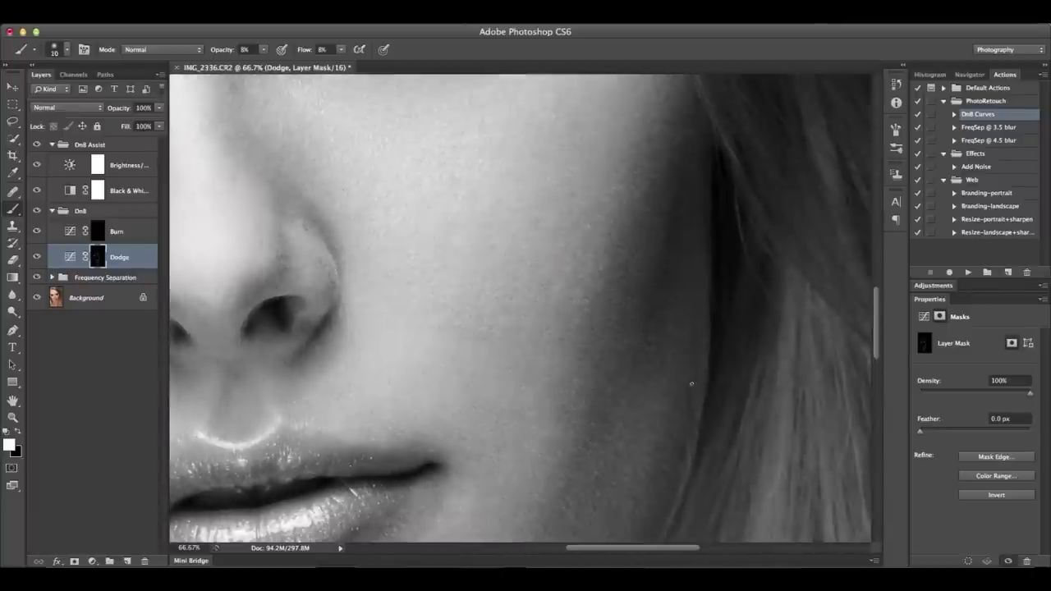
scroll(691, 383, "up", 8)
scroll(741, 455, "left", 3)
- Hide DnB Assist, fit the portrait on screen, and toggle the DnB group to compare
left_click(36, 144)
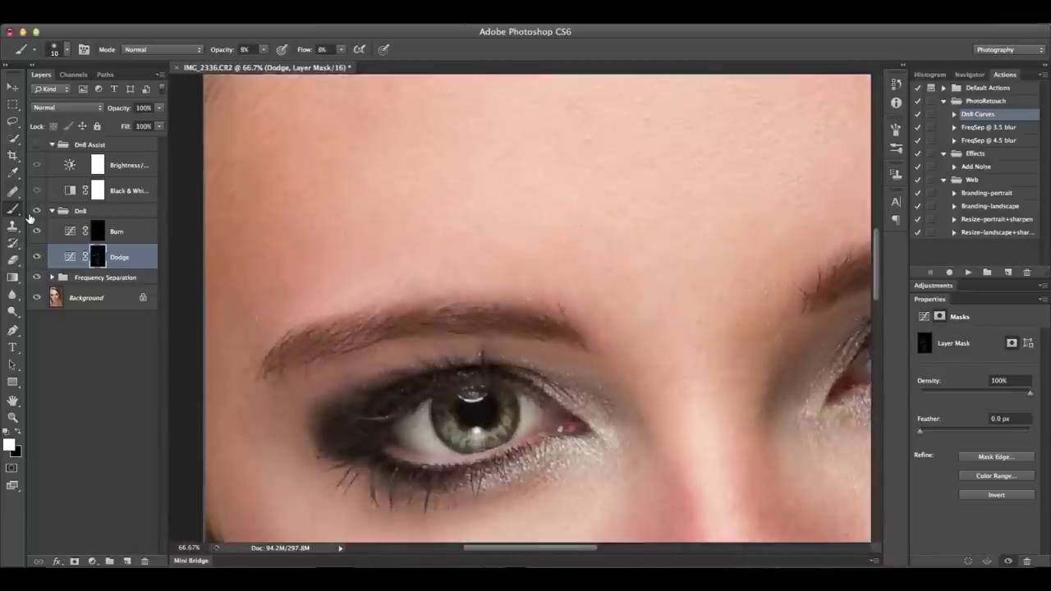
key("super+0")
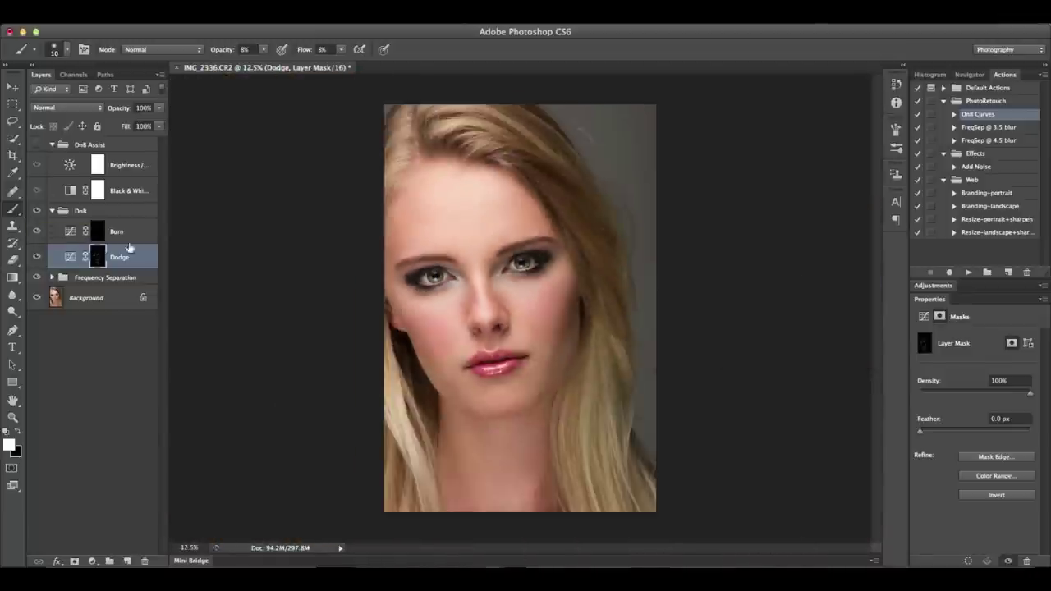
left_click(36, 211)
left_click(35, 213)
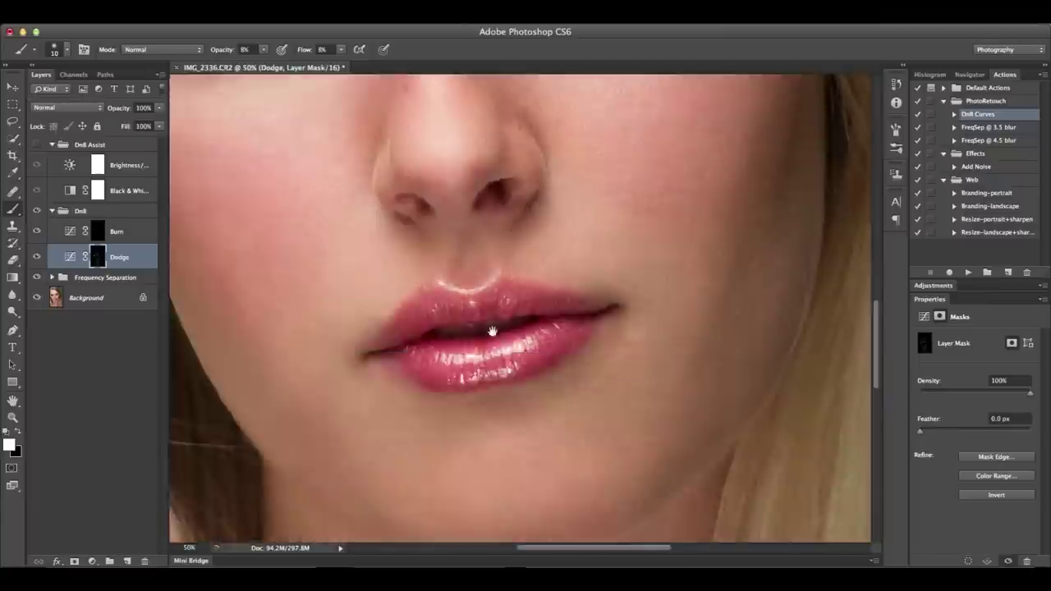
- Expand Frequency Separation and heal the brow-area texture on the high layer with the Healing Brush
scroll(580, 423, "up", 10)
left_click(53, 278)
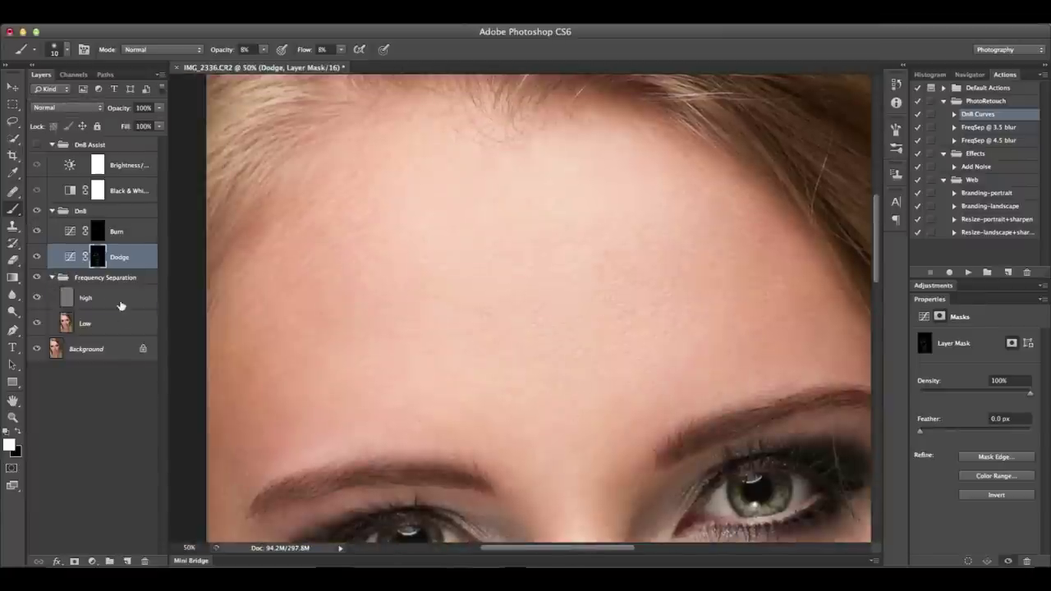
left_click(86, 297)
key("s")
key("j")
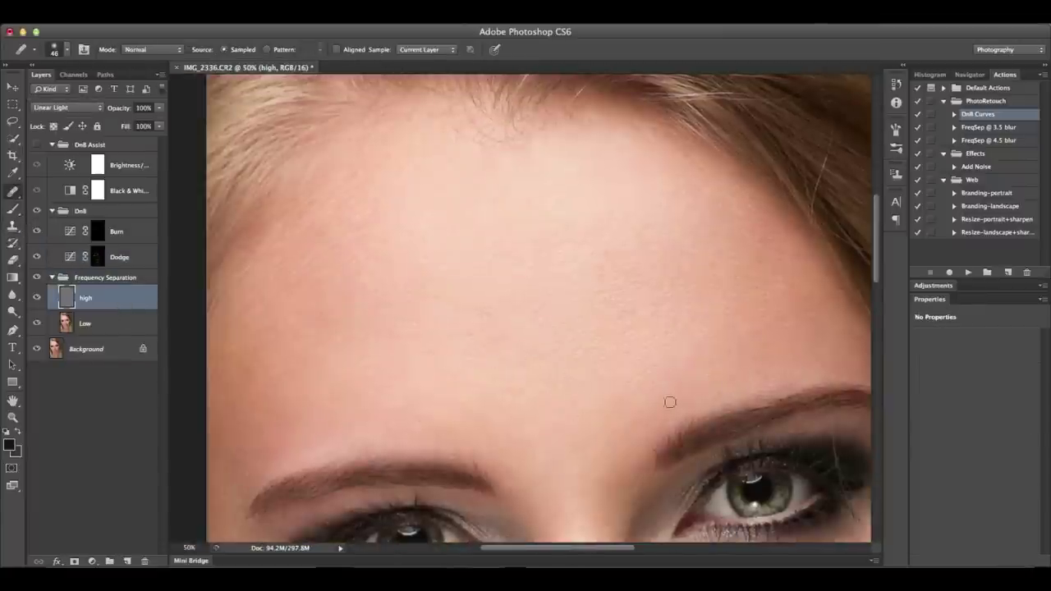
scroll(670, 402, "down", 5)
scroll(563, 380, "right", 3)
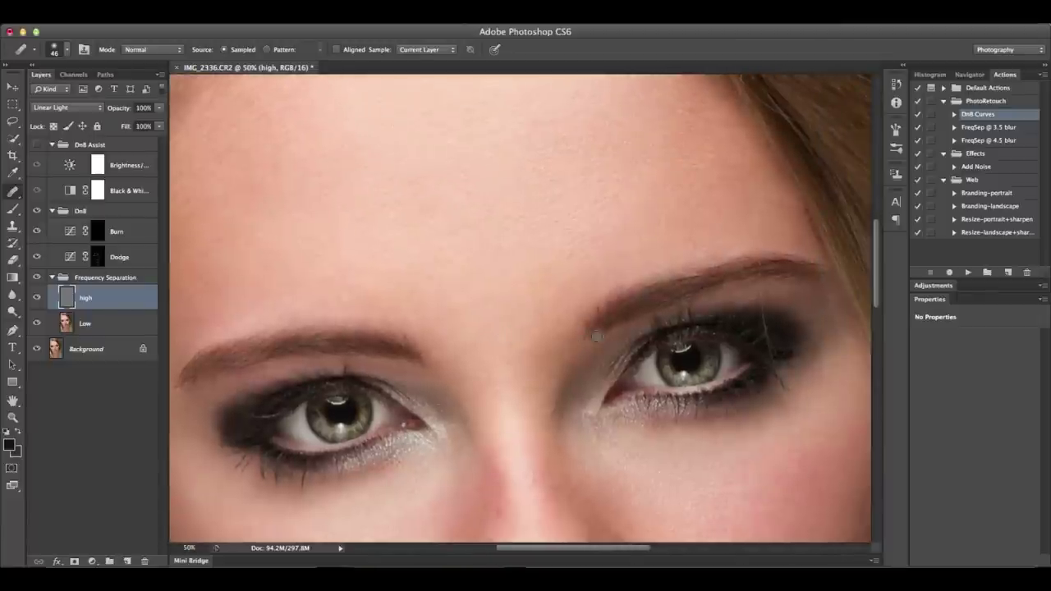
- On the Low layer, paint sampled skin tone between the eyebrows with a soft brush
key("alt+bracketleft")
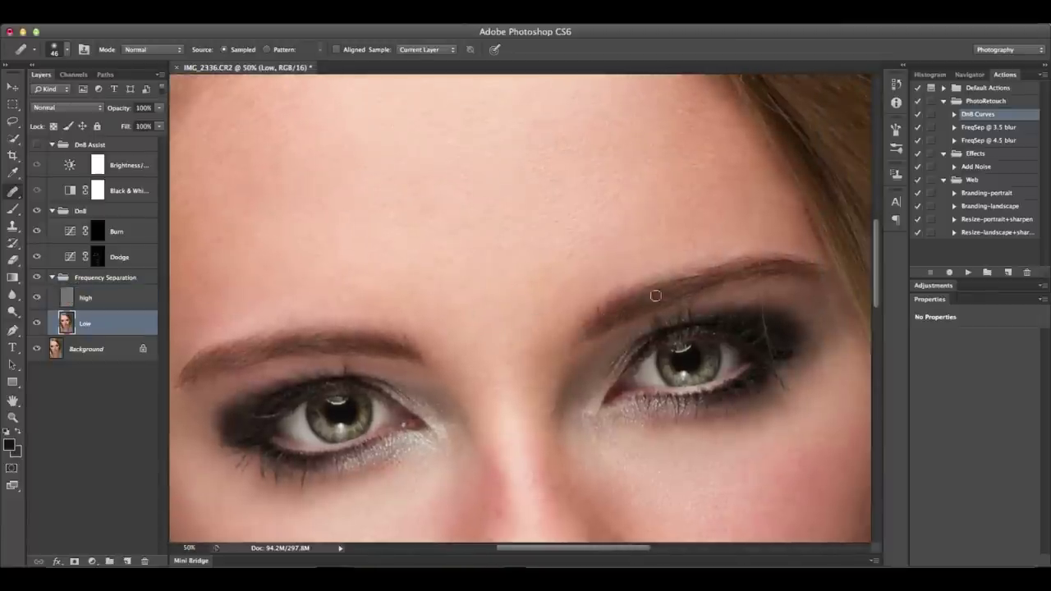
left_click(37, 297)
key("b")
left_click(588, 333, "alt")
right_click(588, 334)
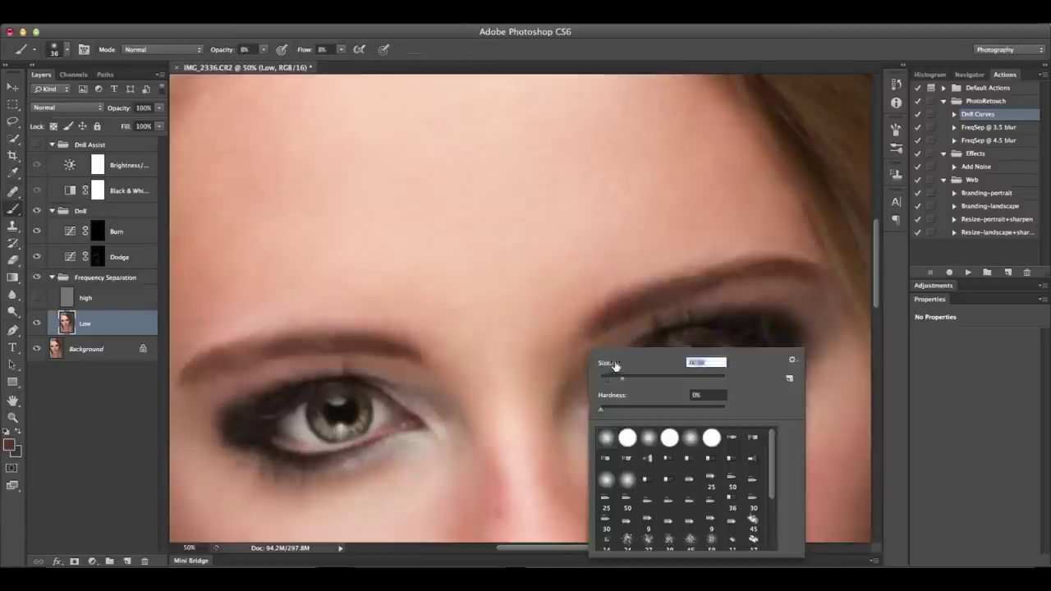
key("Return")
key("ctrl+z")
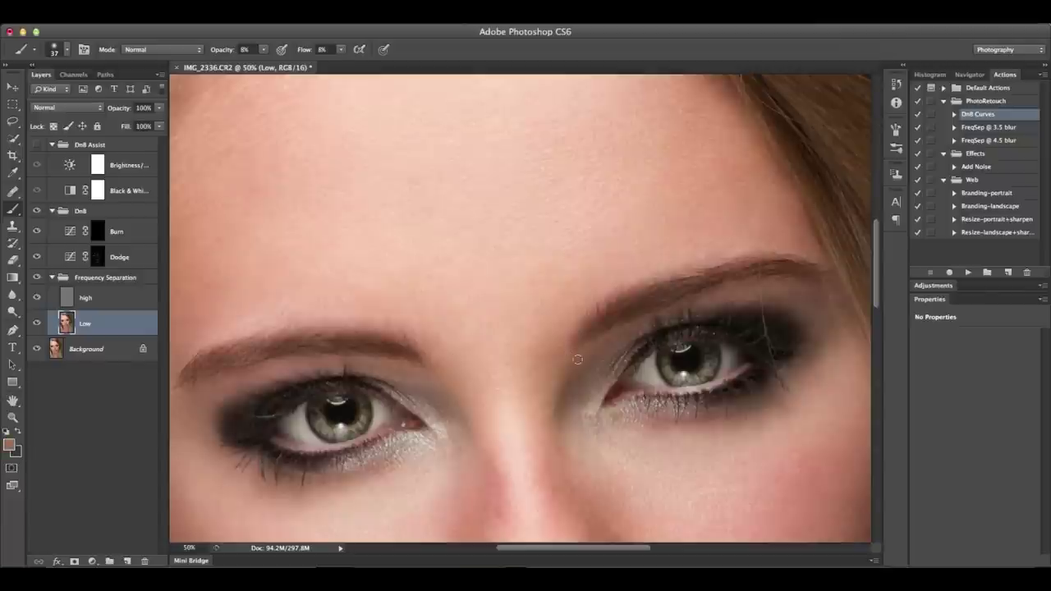
- Return to the high layer and continue healing the inner-eyebrow texture
left_click(72, 297)
key("j")
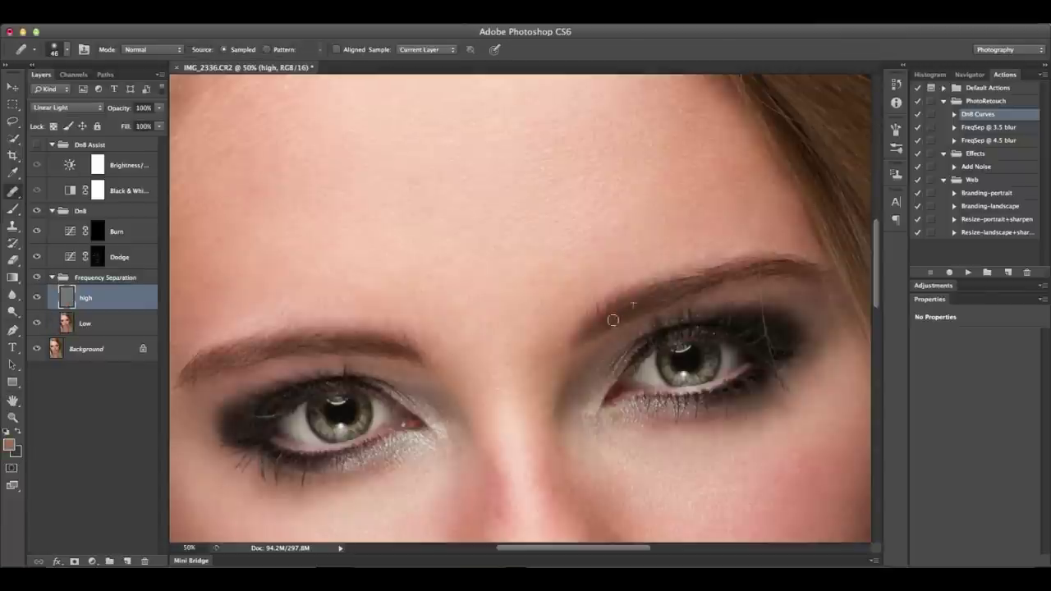
scroll(584, 281, "down", 5)
scroll(600, 338, "left", 2)
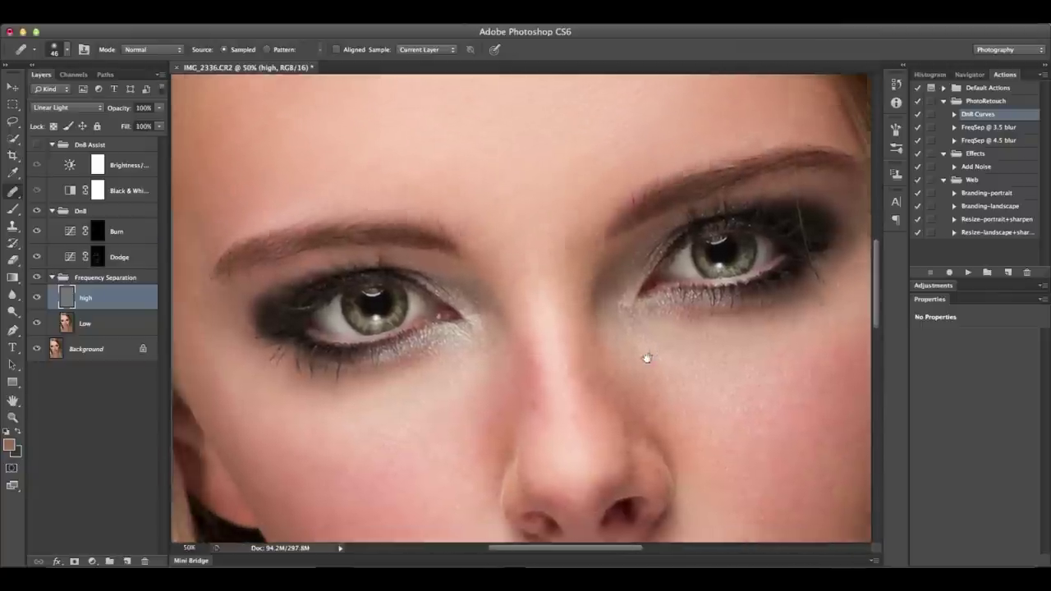
scroll(647, 358, "up", 2)
scroll(624, 370, "right", 3)
- Lightly burn the lower lash line on the Burn mask with a size-9, 35% brush, then reselect the high layer
left_click(117, 231)
key("b")
scroll(363, 361, "up", 2)
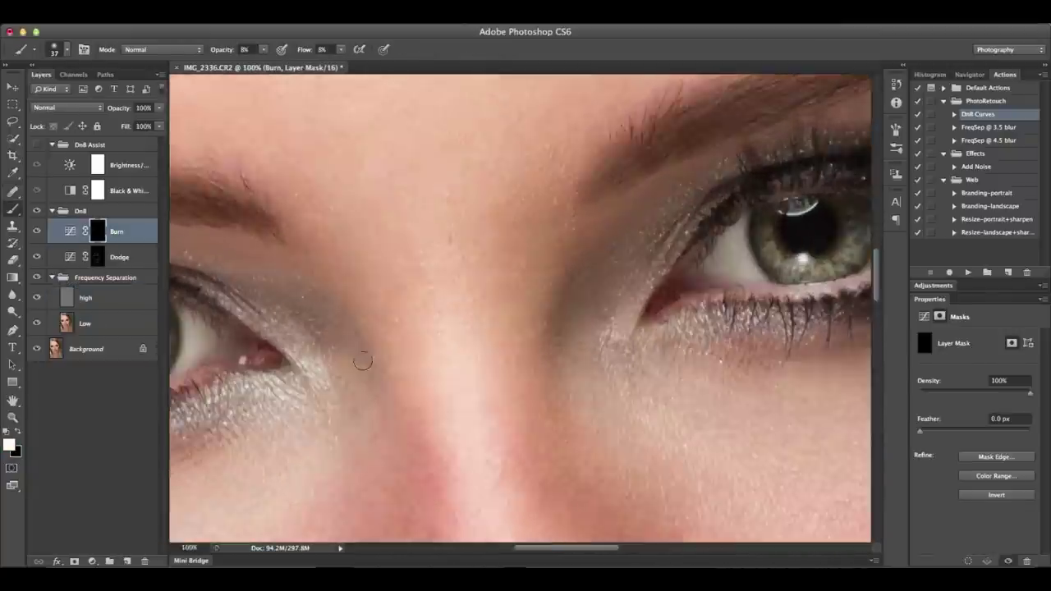
scroll(446, 241, "right", 6)
scroll(282, 296, "left", 1)
key("bracketleft")
key("bracketleft")
key("bracketleft")
key("bracketleft")
key("bracketleft")
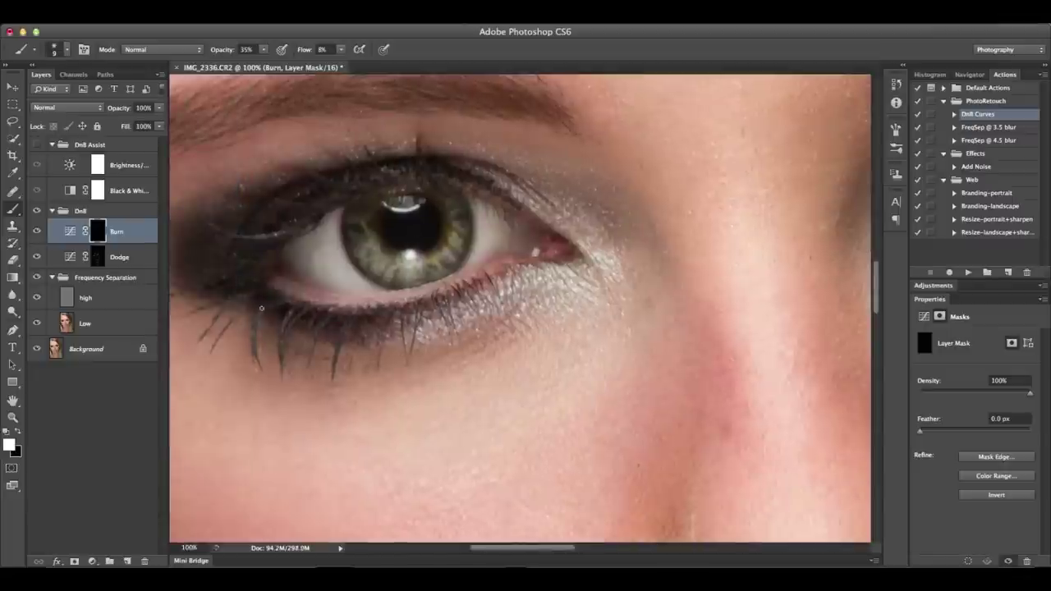
scroll(701, 299, "right", 5)
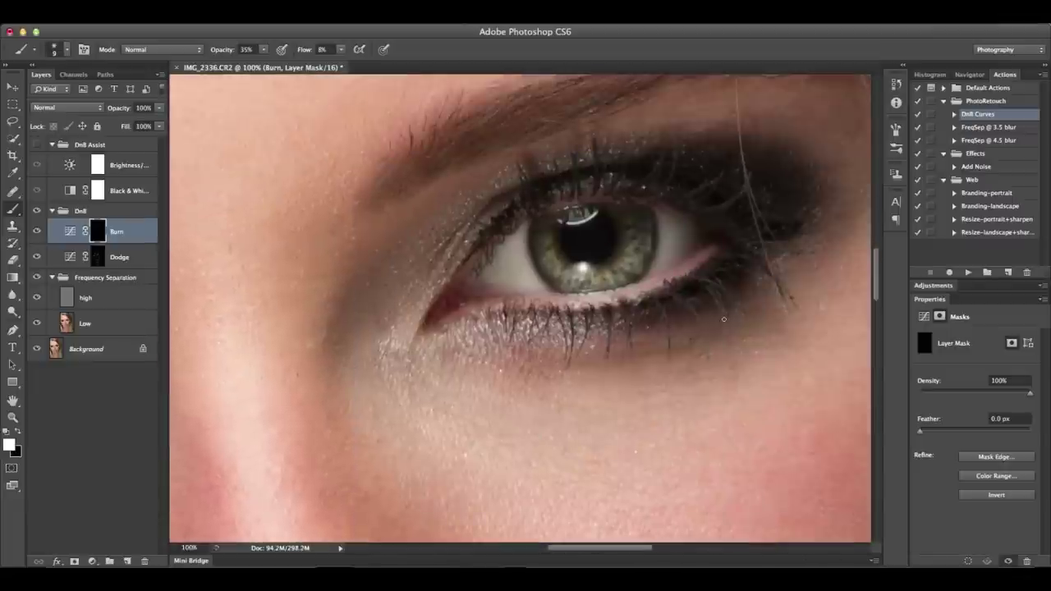
scroll(723, 319, "left", 3)
scroll(723, 318, "down", 1)
left_click(85, 297)
key("j")
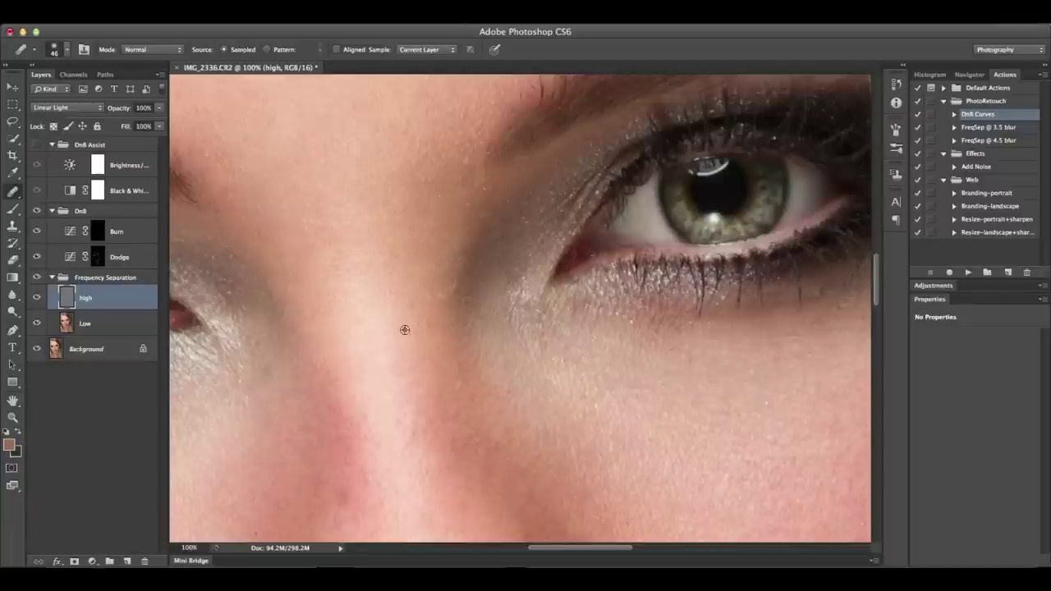
- Heal the blemishes beside the nose and on the cheek on the high texture layer
left_click(393, 399, "alt")
scroll(403, 246, "down", 3)
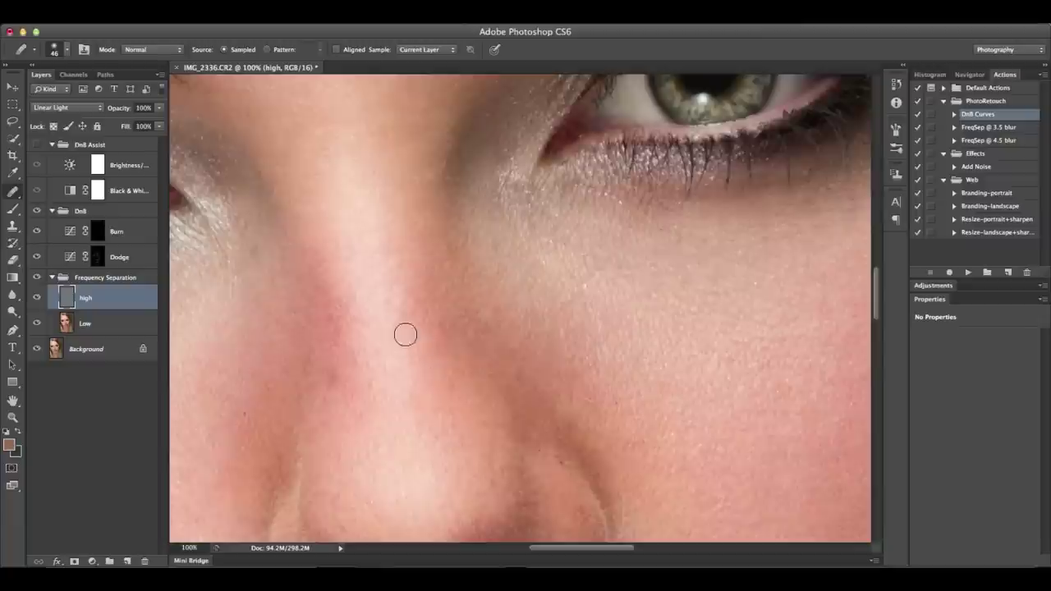
scroll(432, 408, "down", 4)
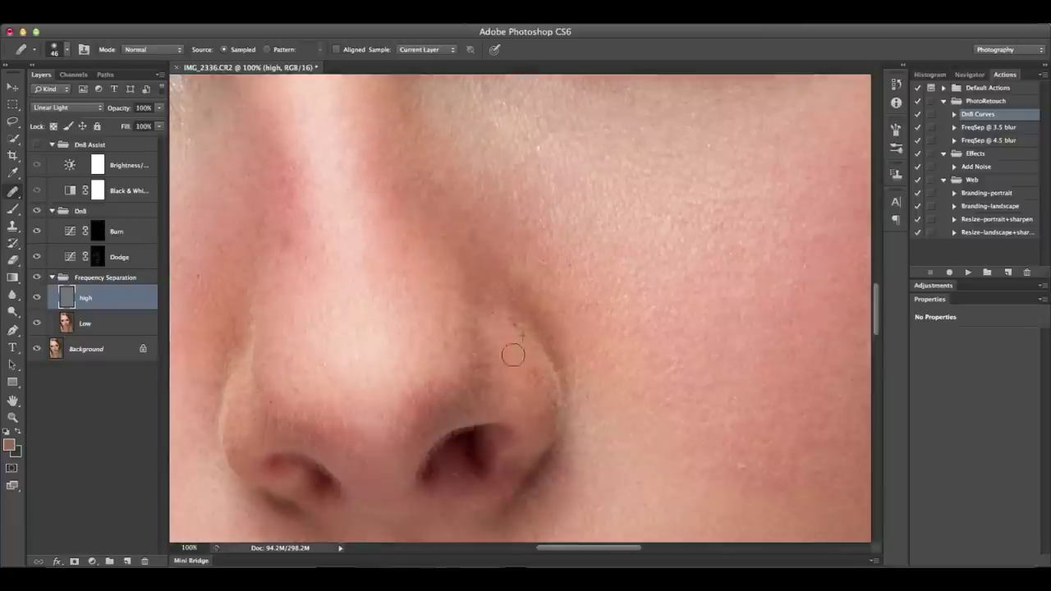
key("alt+bracketleft")
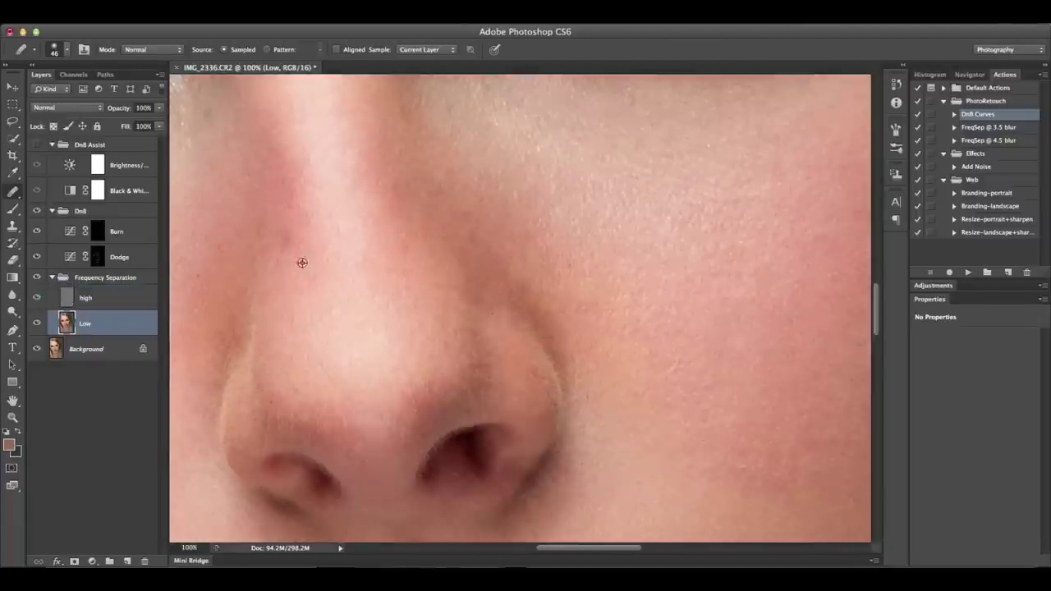
key("alt+bracketright")
scroll(324, 249, "down", 5)
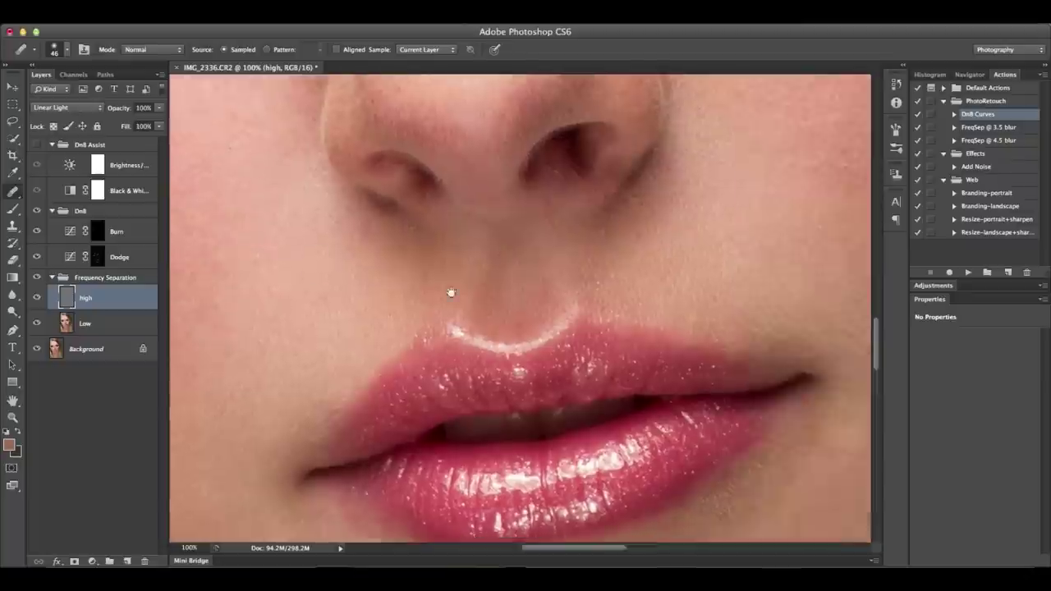
scroll(468, 263, "right", 5)
scroll(493, 232, "up", 4)
scroll(505, 222, "right", 5)
left_click(434, 221)
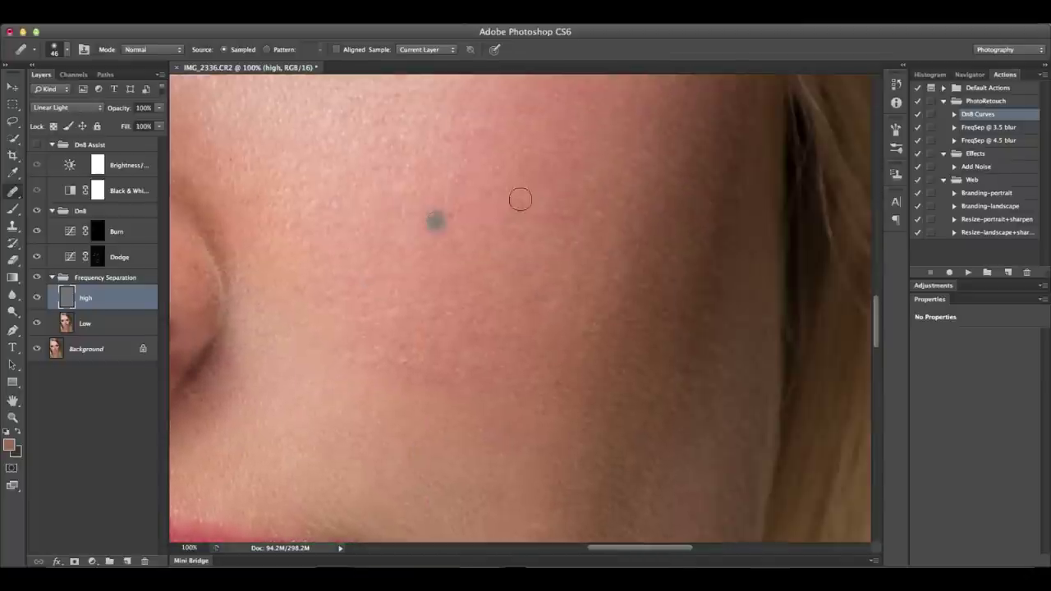
scroll(530, 397, "up", 5)
scroll(495, 369, "left", 4)
scroll(422, 270, "down", 4)
scroll(422, 271, "left", 3)
scroll(509, 293, "down", 2)
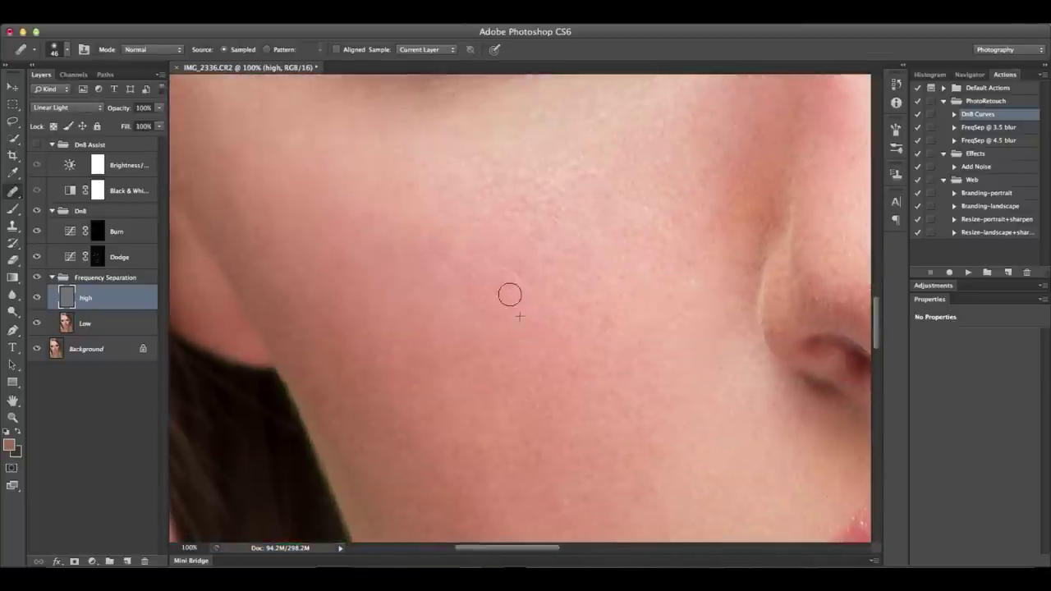
scroll(678, 272, "down", 4)
scroll(408, 202, "right", 5)
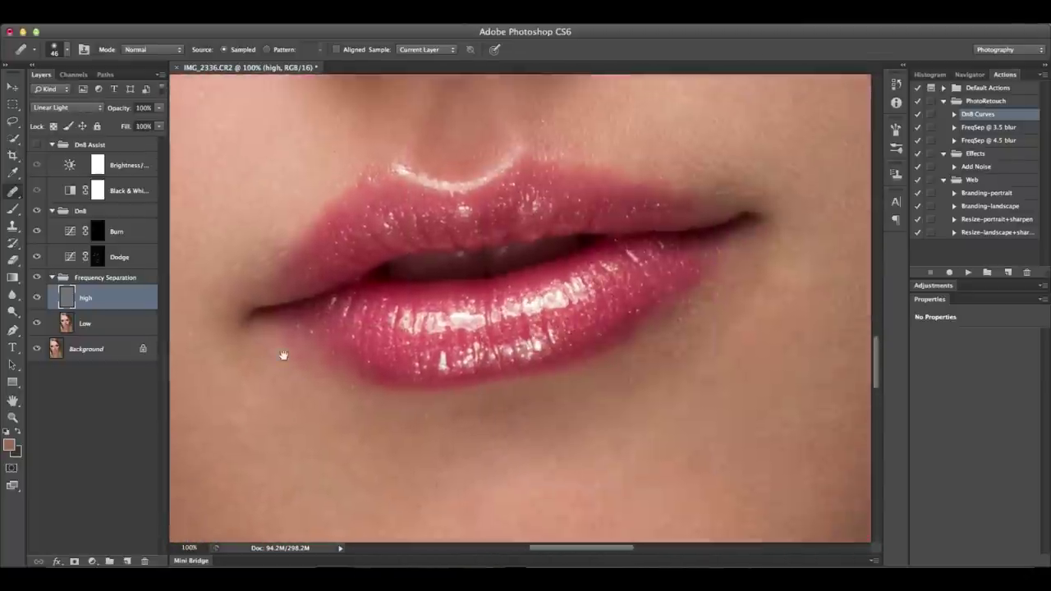
- Turn the black-and-white helper on, hide Brightness, and target the Dodge mask with a white brush
left_click(36, 144)
left_click(36, 165)
left_click(36, 165)
left_click(36, 166)
left_click(97, 257)
key("b")
key("d")
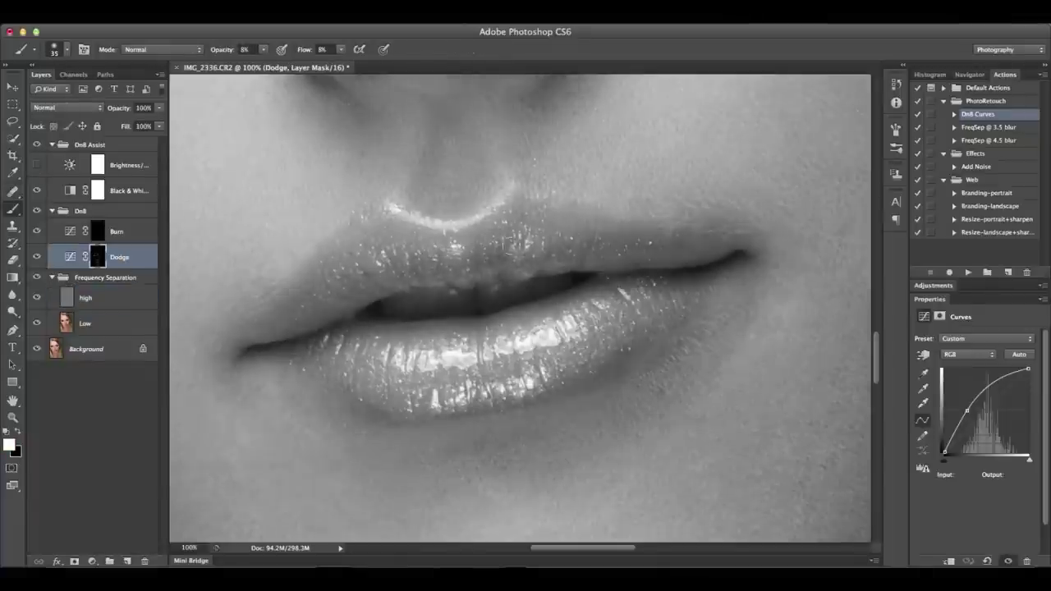
- Set a small brush at 12% opacity for the lips and inspect them at 200% zoom
key("1")
key("bracketleft")
key("bracketleft")
key("1")
key("2")
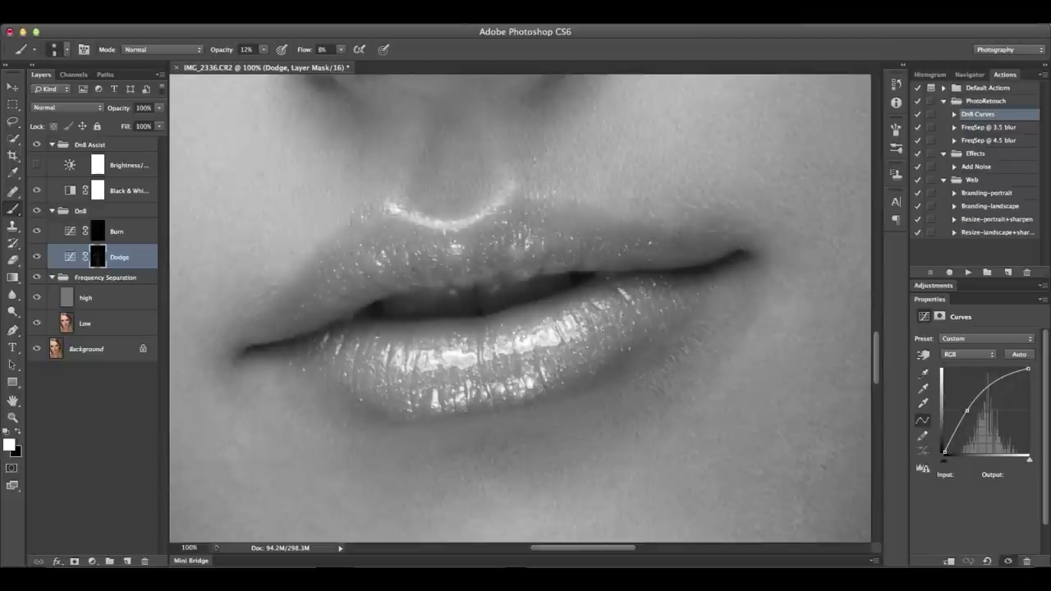
key("super+plus")
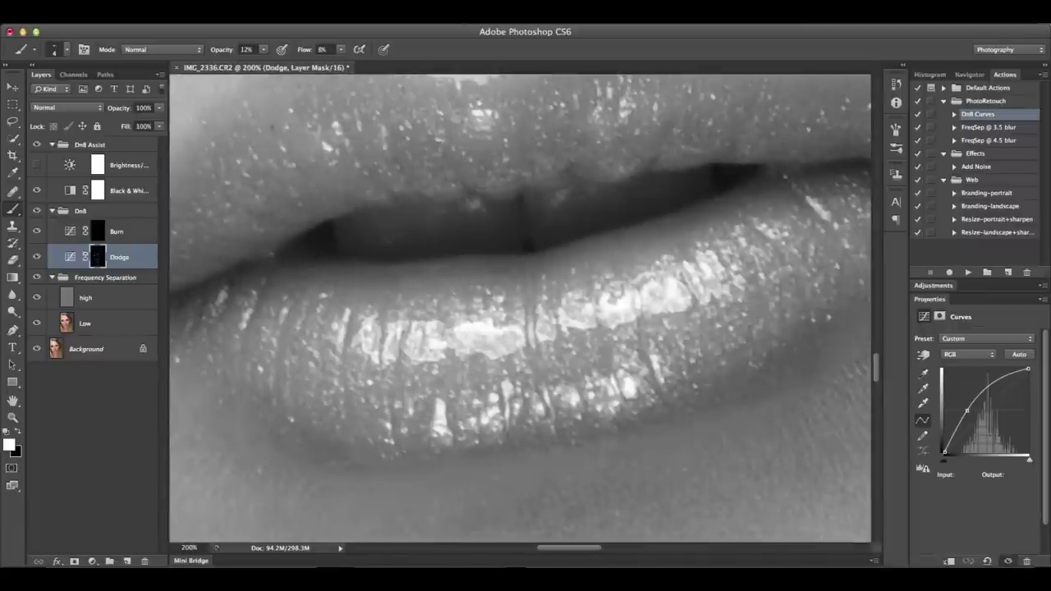
scroll(458, 253, "right", 5)
scroll(457, 253, "up", 2)
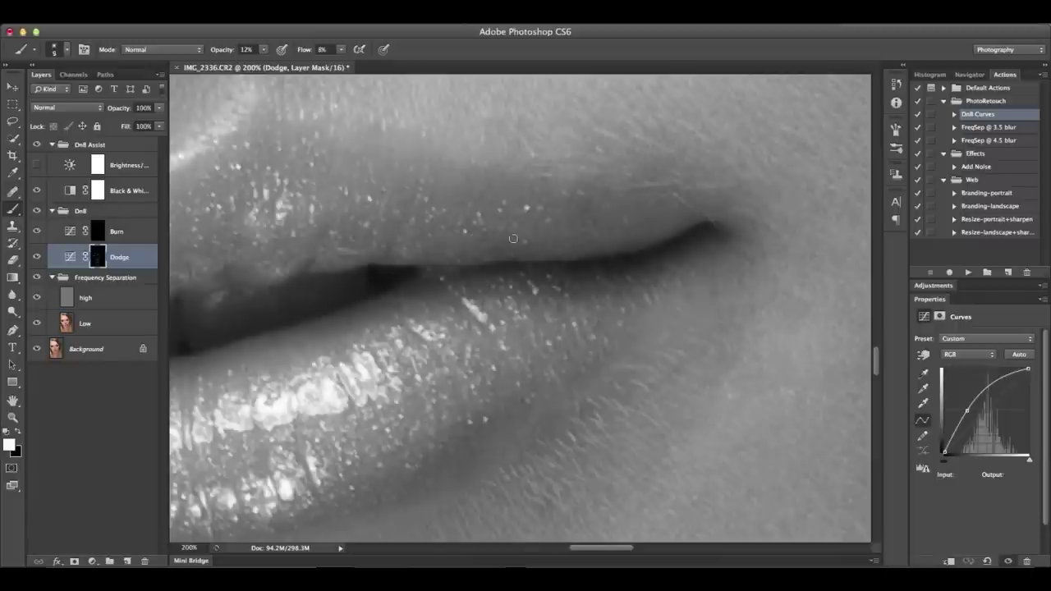
scroll(601, 221, "left", 5)
scroll(601, 221, "up", 1)
key("bracketleft")
key("bracketleft")
key("bracketleft")
scroll(464, 238, "left", 4)
scroll(464, 239, "up", 2)
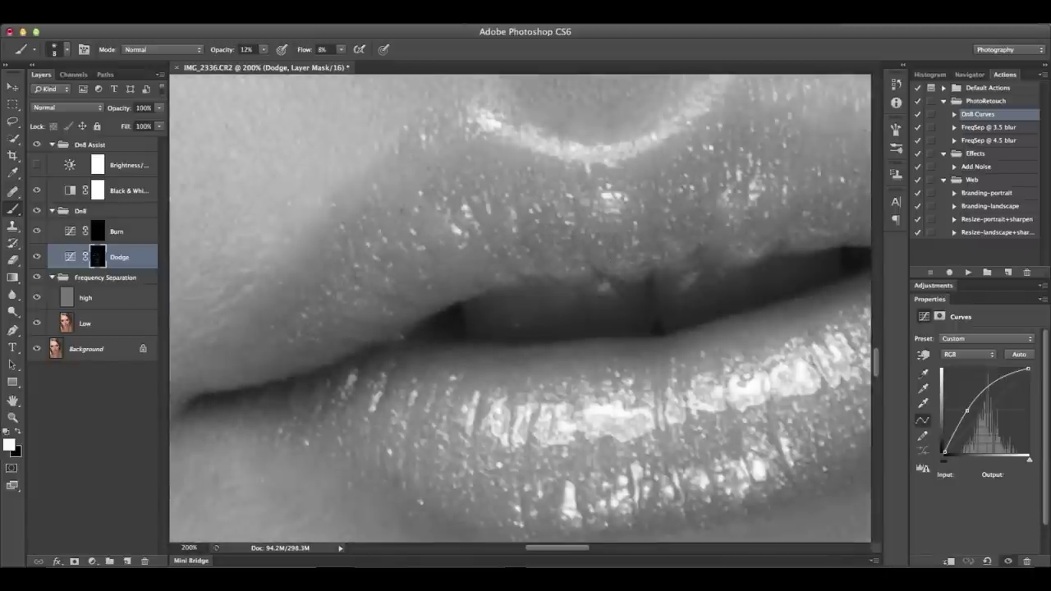
key("super+minus")
scroll(519, 309, "right", 3)
scroll(519, 308, "down", 2)
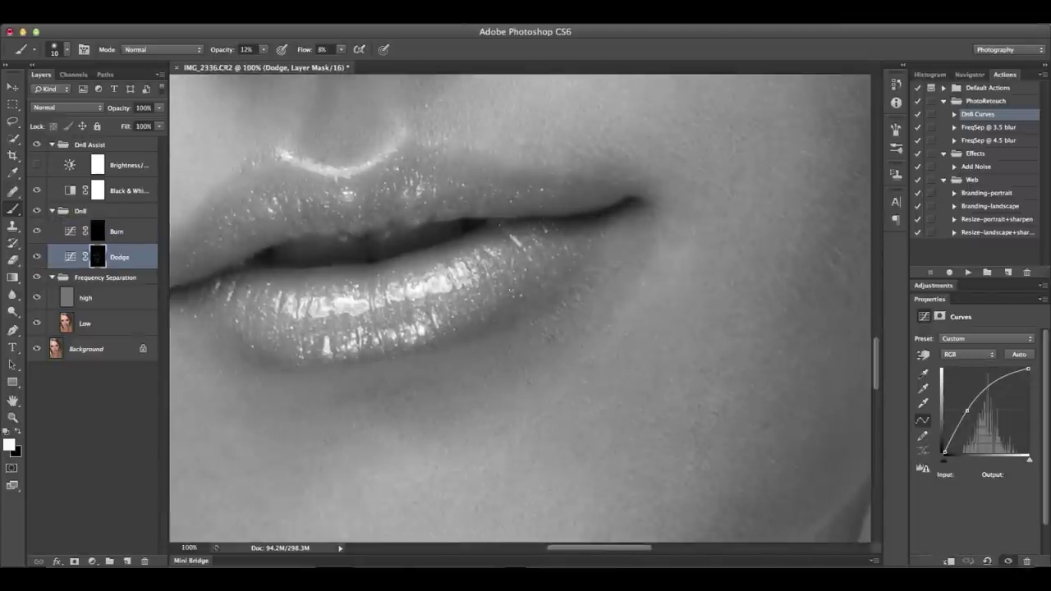
- Burn the lip edges and mouth corners on the Burn mask at 8% opacity, then check in colour
left_click(97, 230)
key("bracketright")
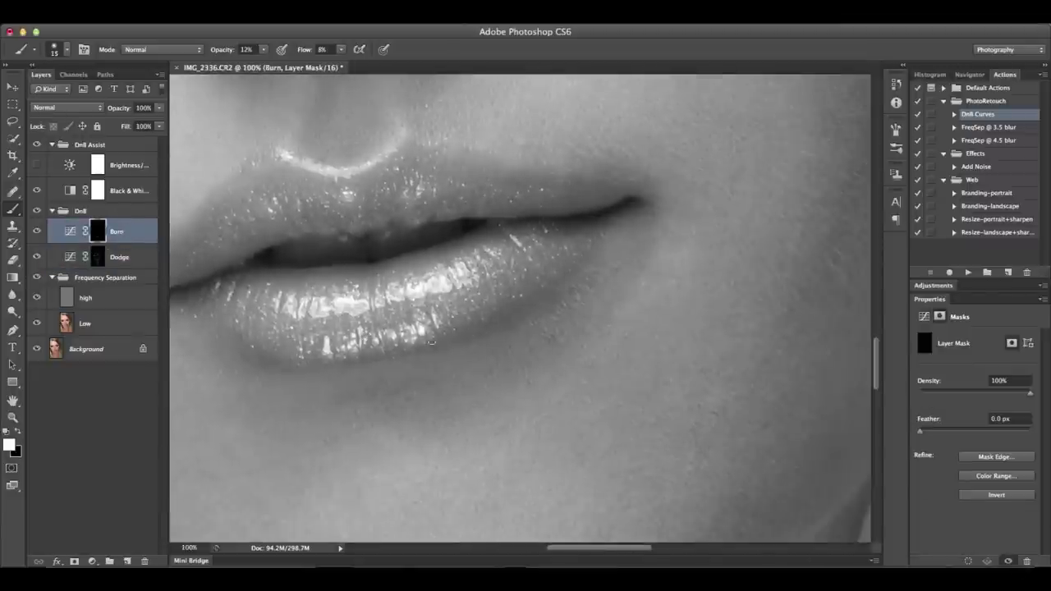
scroll(607, 236, "left", 4)
scroll(493, 246, "down", 1)
key("bracketright")
key("bracketright")
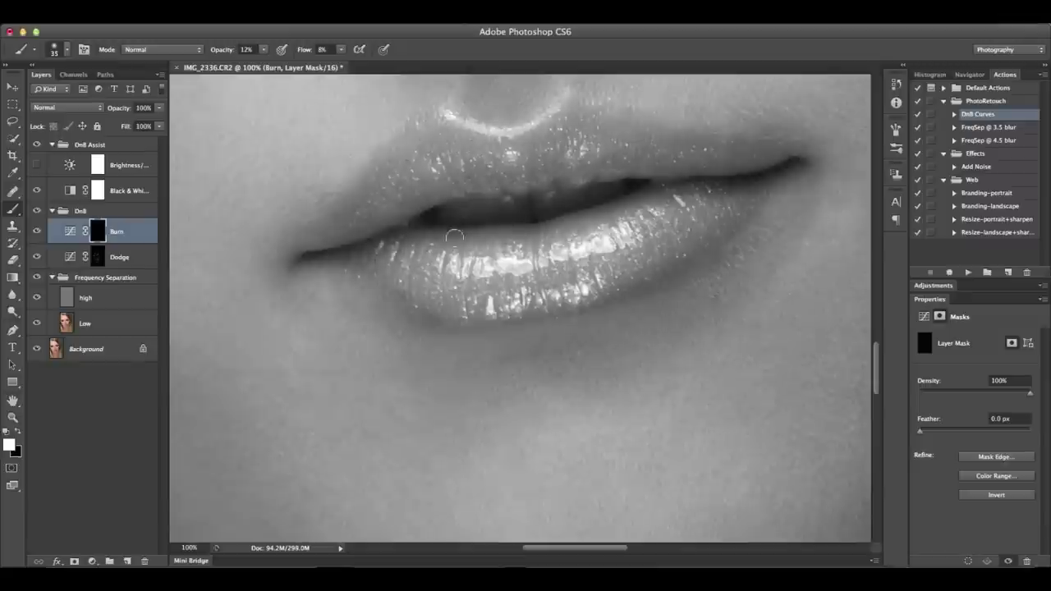
left_click_drag(227, 51, 222, 83)
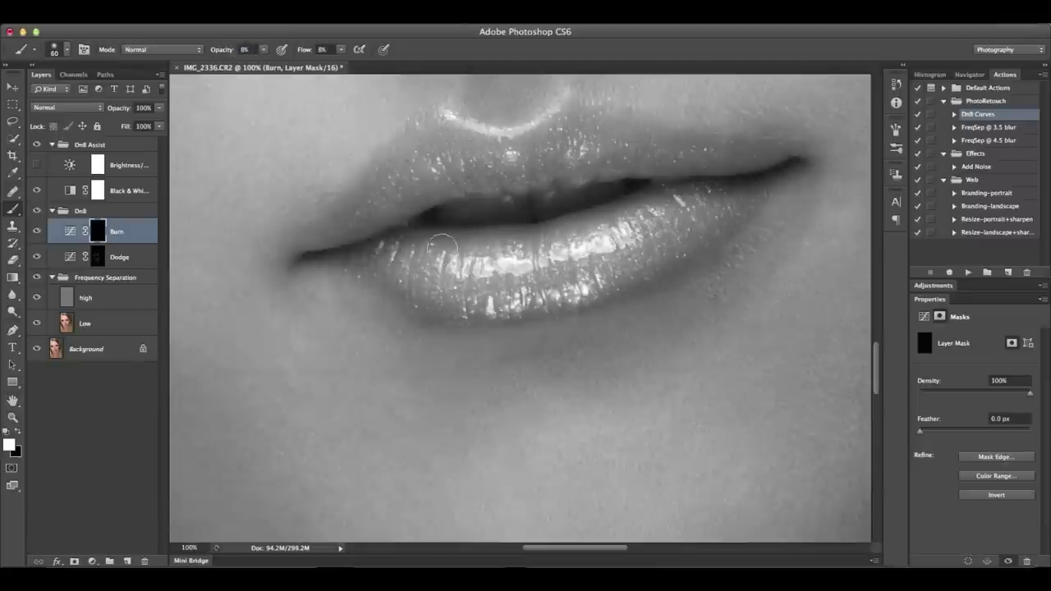
key("bracketleft")
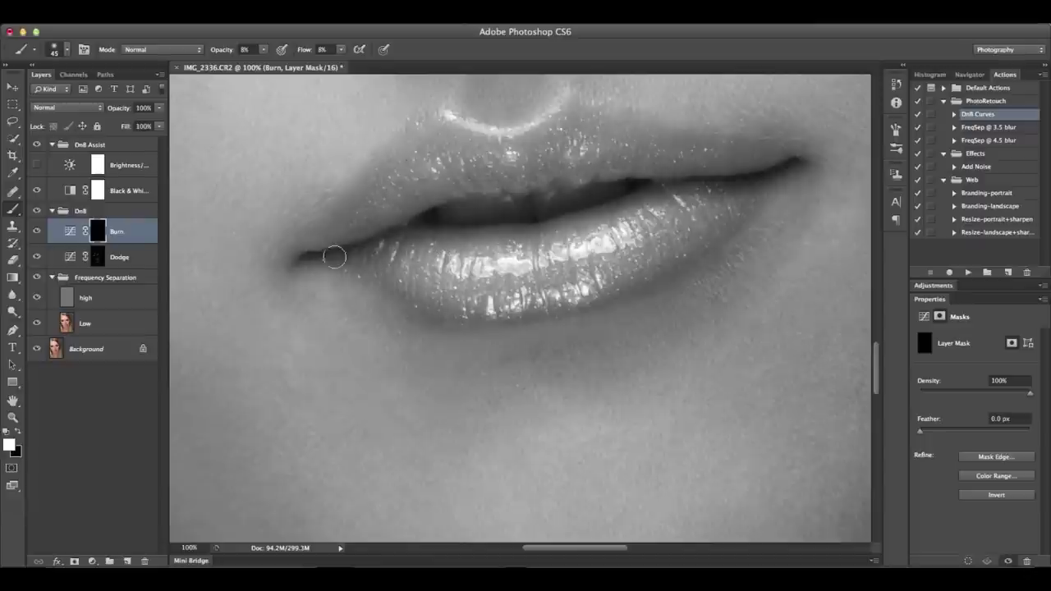
scroll(334, 257, "right", 2)
scroll(335, 257, "up", 1)
key("bracketleft")
key("bracketleft")
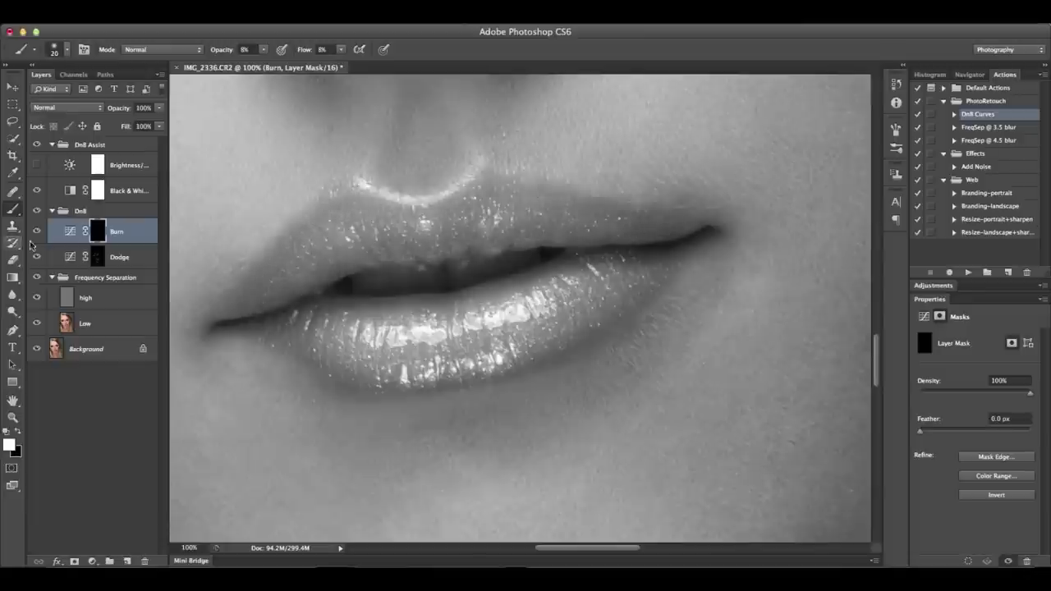
left_click(36, 190)
key("super+0")
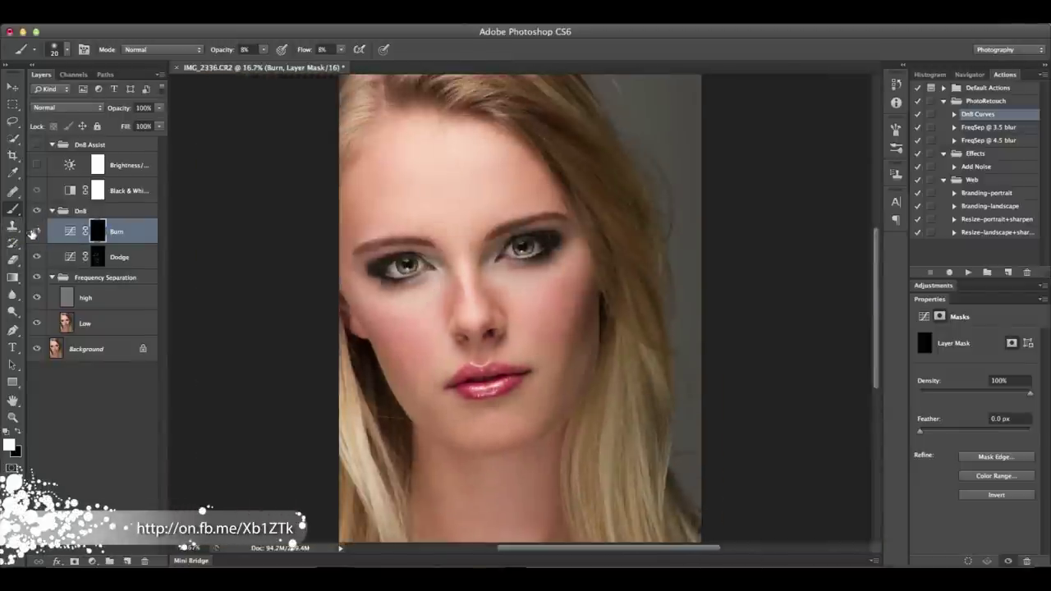
- Turn the greyscale helpers back on, hide the high layer, and select the Low layer
key("super+plus")
key("super+plus")
left_click(36, 190)
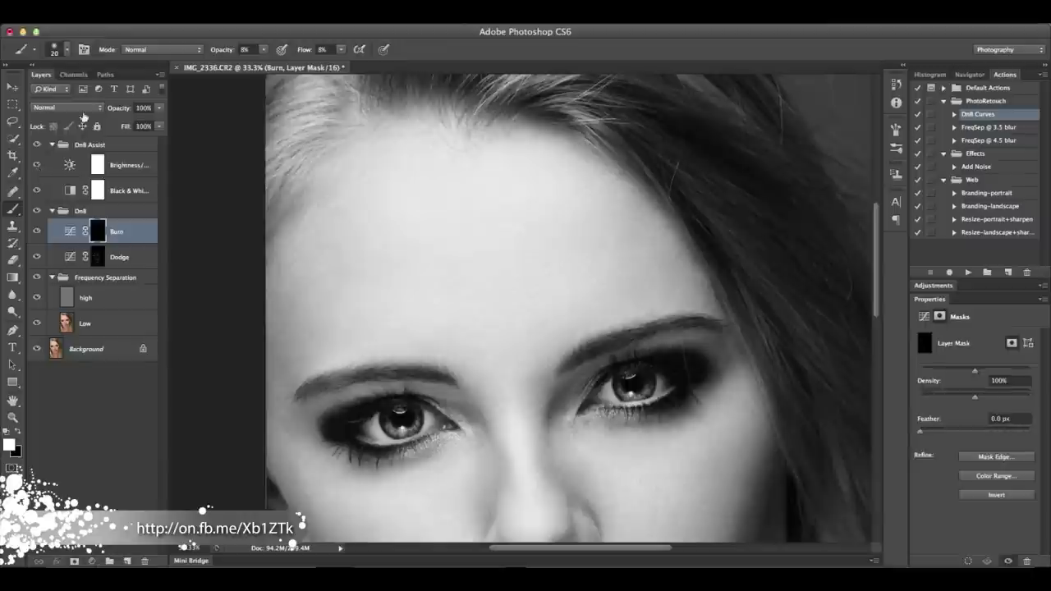
left_click(36, 164)
left_click(123, 165)
left_click(36, 297)
left_click(107, 323)
- Heal the uneven forehead tone on the Low layer, then hide the helper group and show high
key("super+plus")
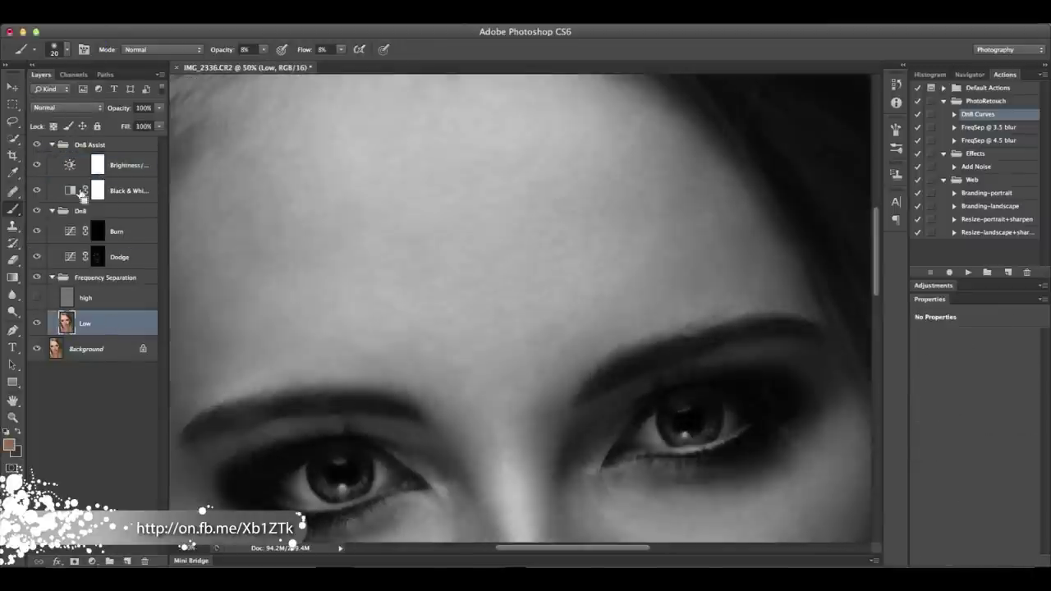
left_click_drag(368, 260, 434, 354)
key("super+plus")
key("j")
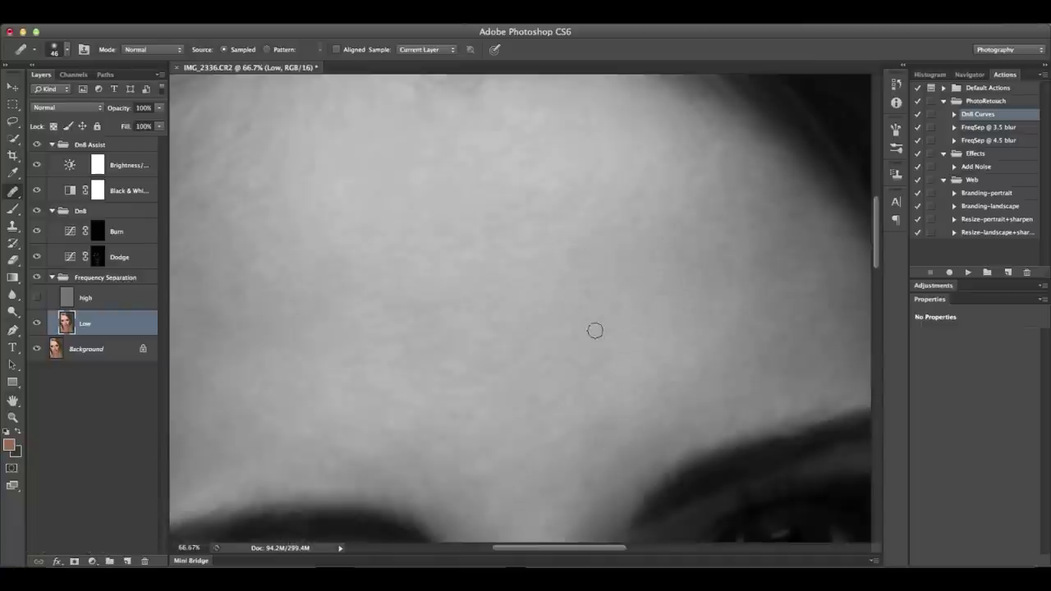
scroll(542, 403, "left", 3)
scroll(533, 369, "up", 3)
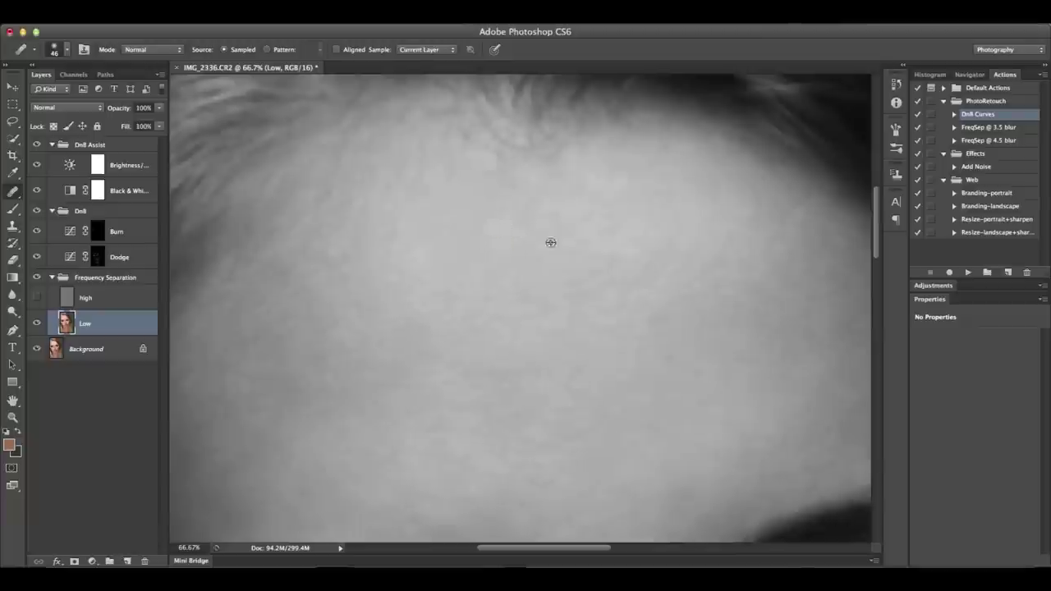
scroll(390, 332, "down", 3)
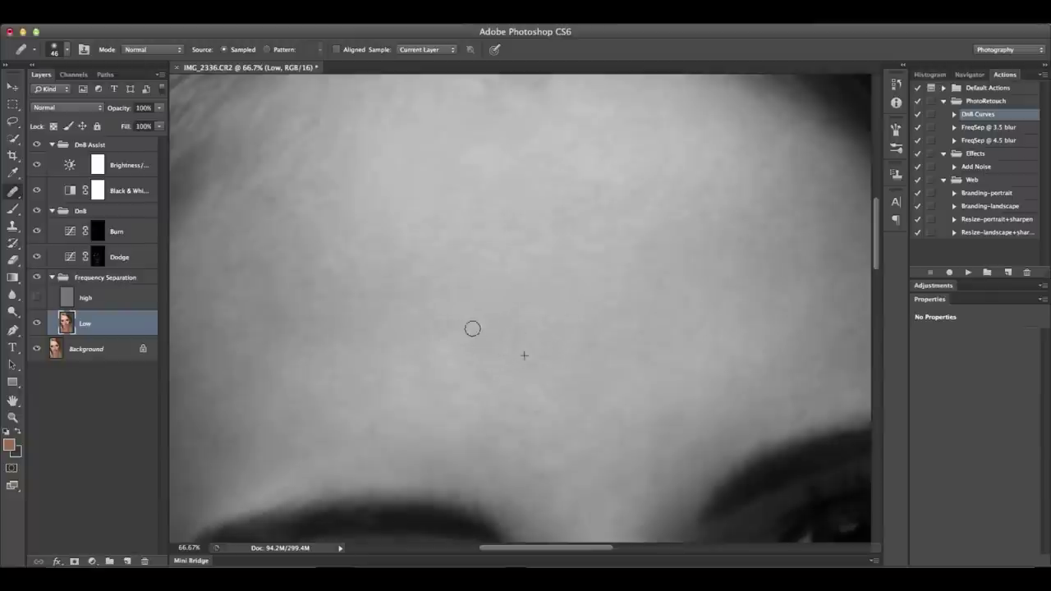
scroll(559, 217, "right", 3)
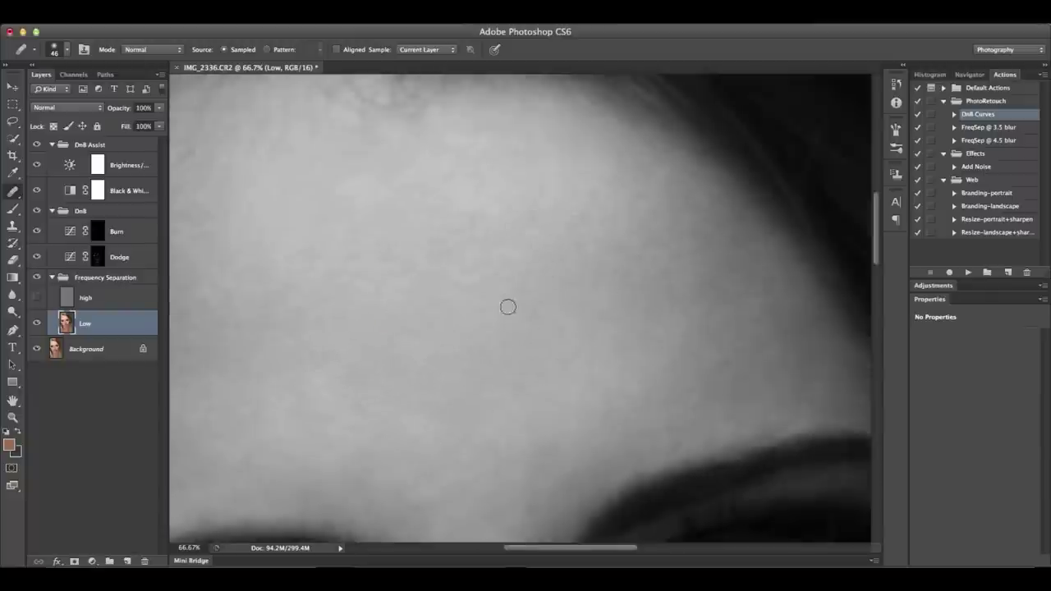
key("super+minus")
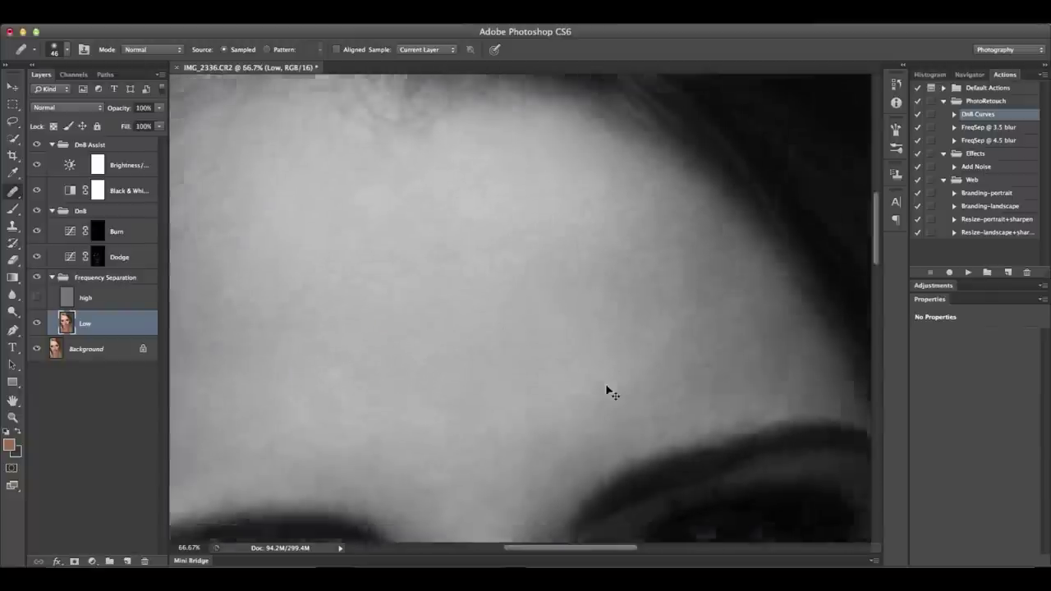
key("super+minus")
left_click(36, 298)
left_click(37, 144)
- Lasso most of the forehead on the high layer and apply Dust & Scratches to it
key("super+plus")
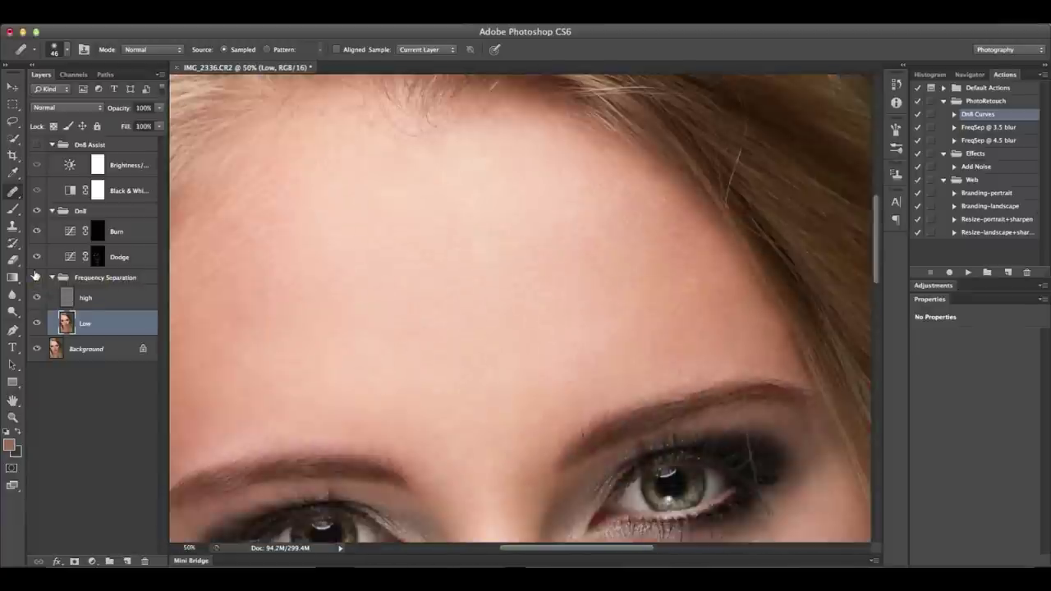
key("super+plus")
left_click(83, 298)
key("l")
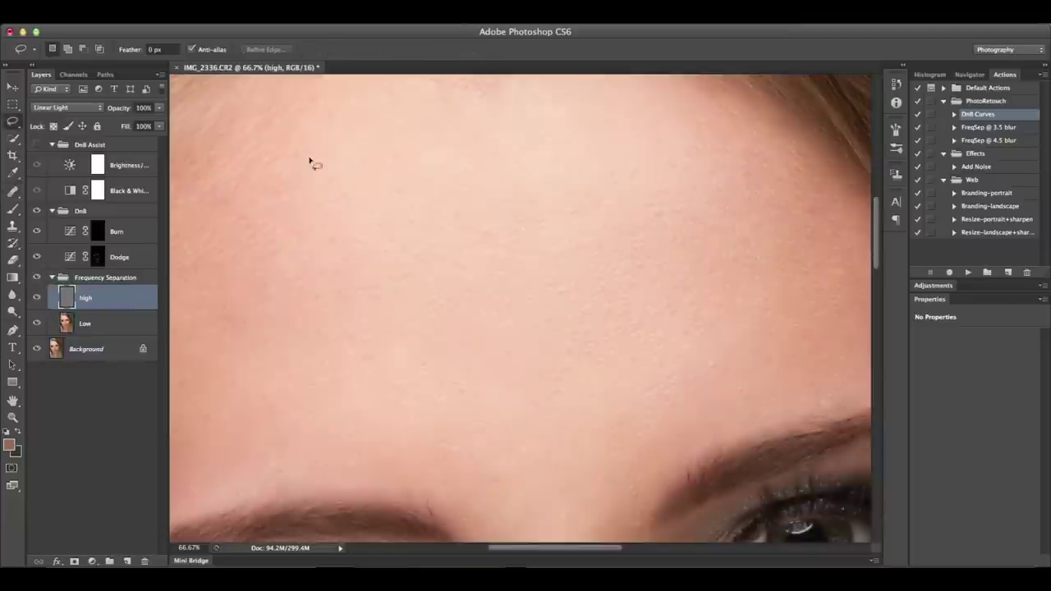
mouse_move(739, 235)
left_mouse_down()
mouse_move(399, 464)
mouse_move(741, 215)
left_mouse_up()
left_click(312, 12)
mouse_move(430, 195)
left_click(514, 220)
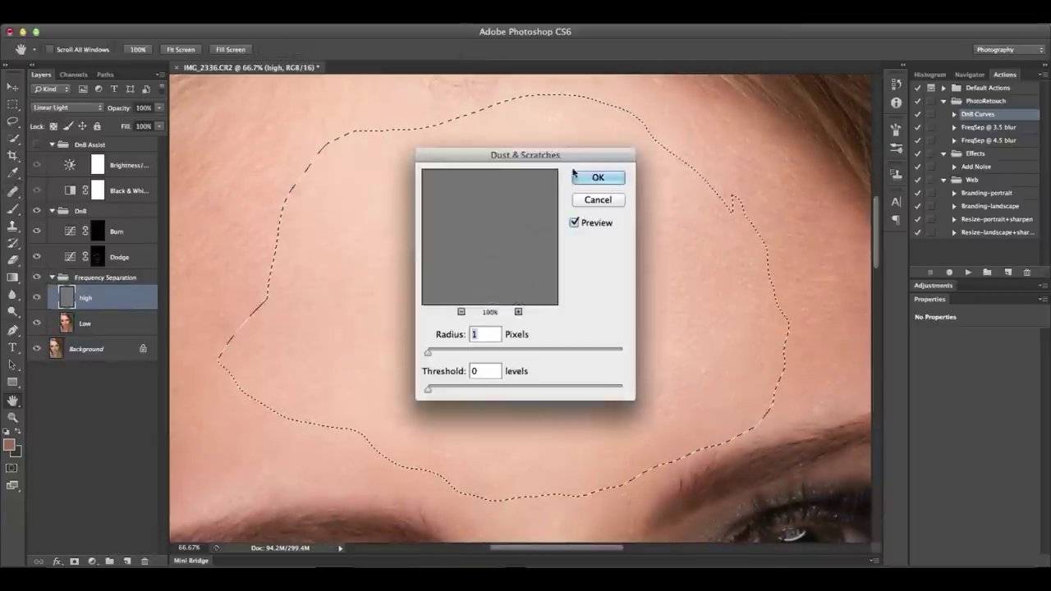
left_click_drag(523, 77, 911, 158)
left_click_drag(818, 392, 820, 393)
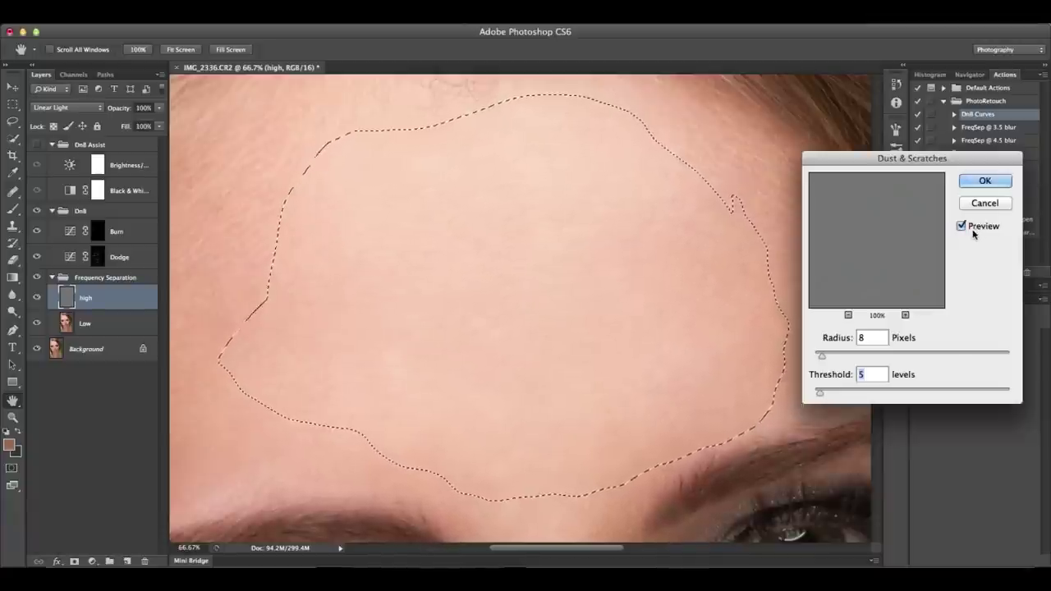
key("Return")
key("ctrl+d")
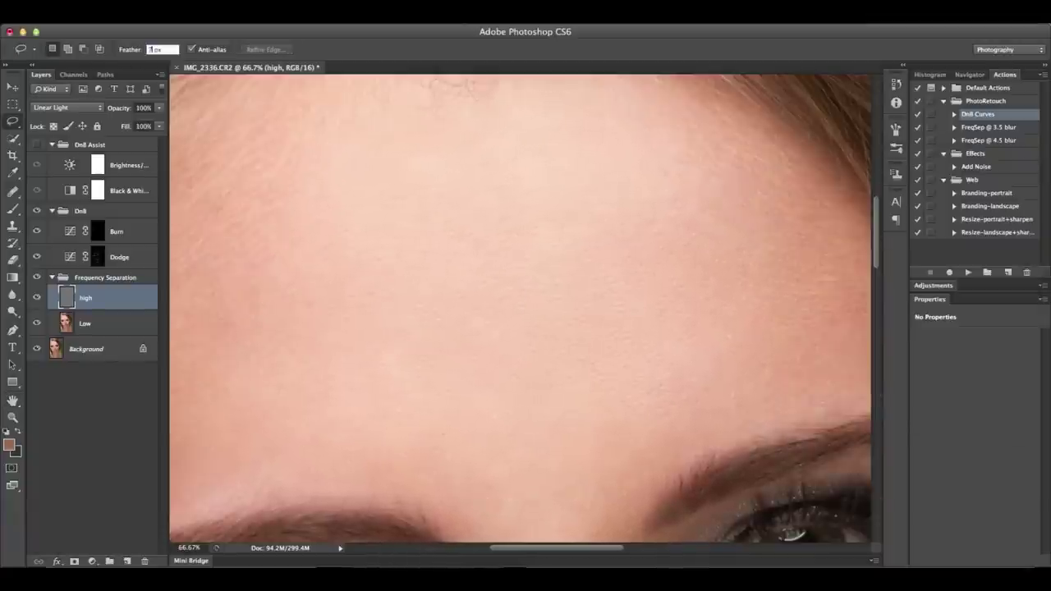
- Select another forehead area with a 7 px feather and apply Dust & Scratches (Radius 10, Threshold 5)
mouse_move(669, 152)
left_mouse_down()
mouse_move(336, 438)
mouse_move(669, 151)
left_mouse_up()
left_click(310, 11)
left_click(528, 389)
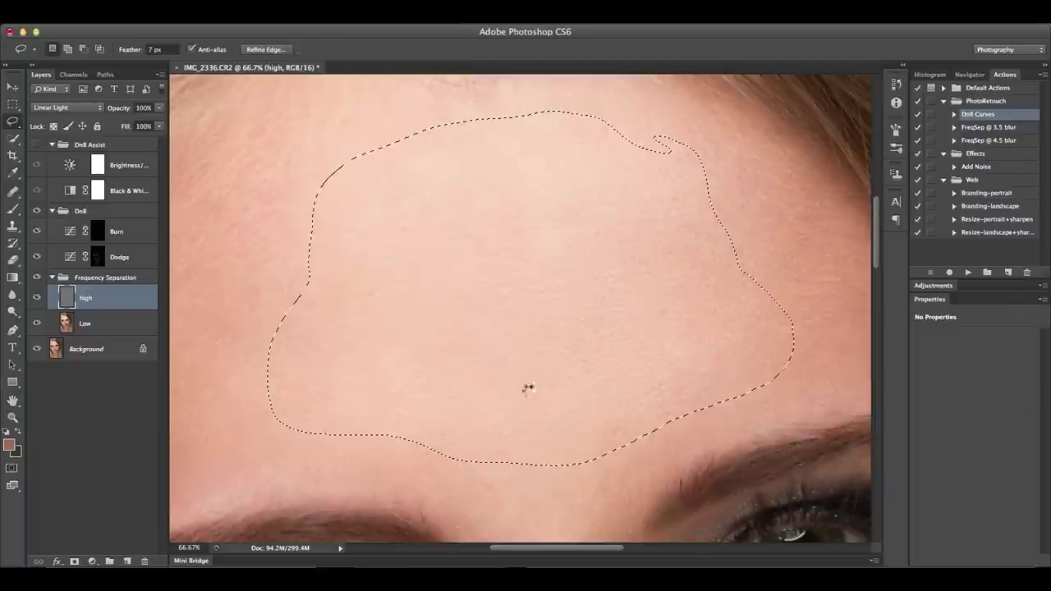
key("ctrl+alt+f")
key("Up")
key("Up")
key("Tab")
key("Up")
key("Up")
key("Up")
key("Up")
key("Up")
left_click(961, 226)
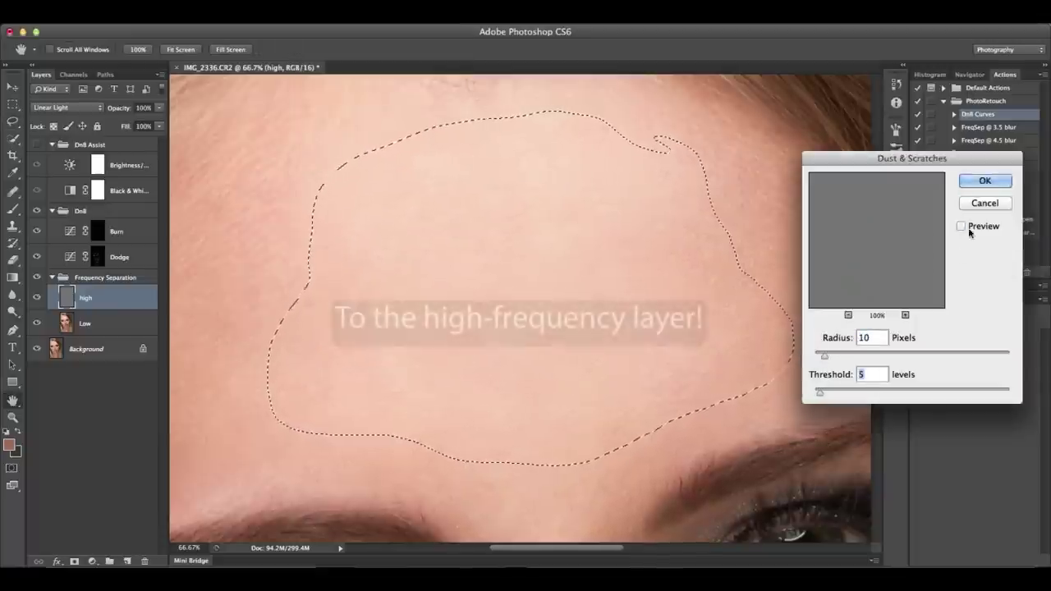
left_click(961, 226)
key("Return")
key("ctrl+d")
key("ctrl+minus")
key("ctrl+minus")
key("ctrl+minus")
key("ctrl+minus")
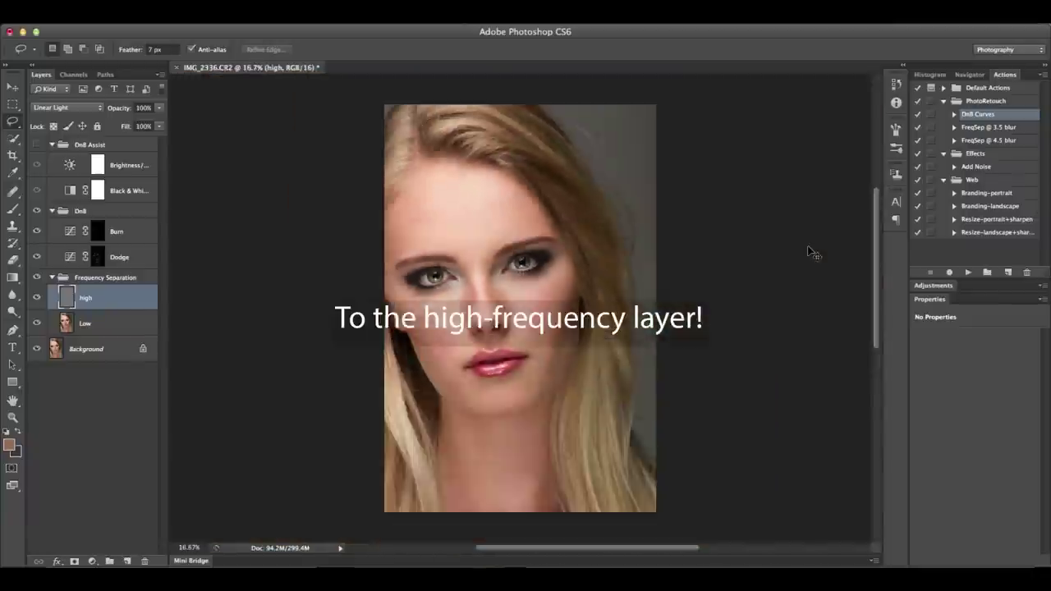
- Lasso the forehead patch near the right hairline, open Dust & Scratches, and show the greyscale helper
key("ctrl+plus")
key("ctrl+plus")
key("ctrl+plus")
scroll(566, 504, "up", 5)
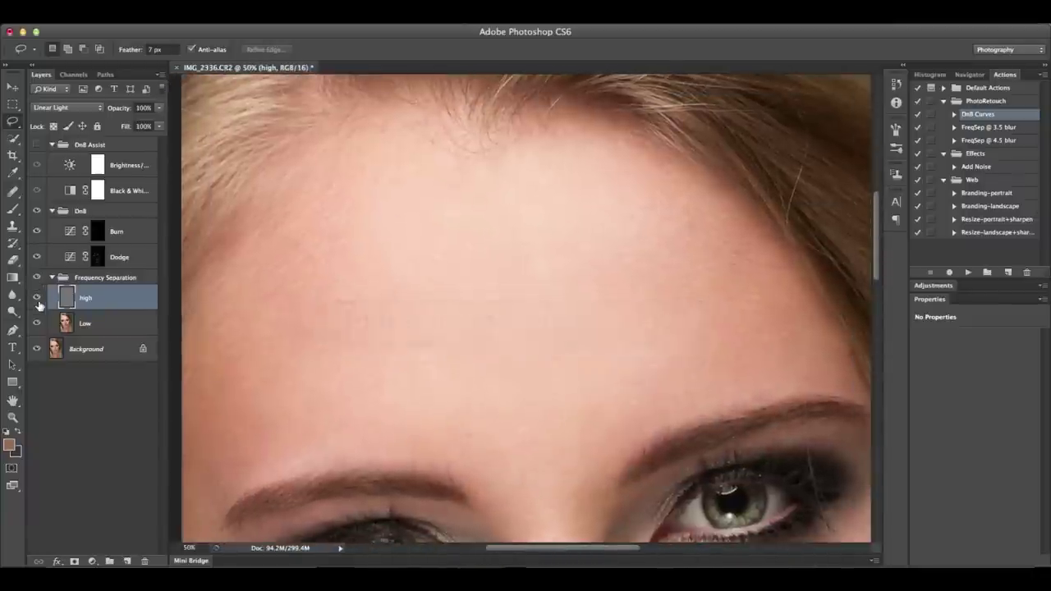
scroll(403, 357, "right", 5)
mouse_move(369, 180)
left_mouse_down()
mouse_move(547, 364)
mouse_move(435, 333)
left_mouse_up()
left_click(316, 10)
mouse_move(322, 194)
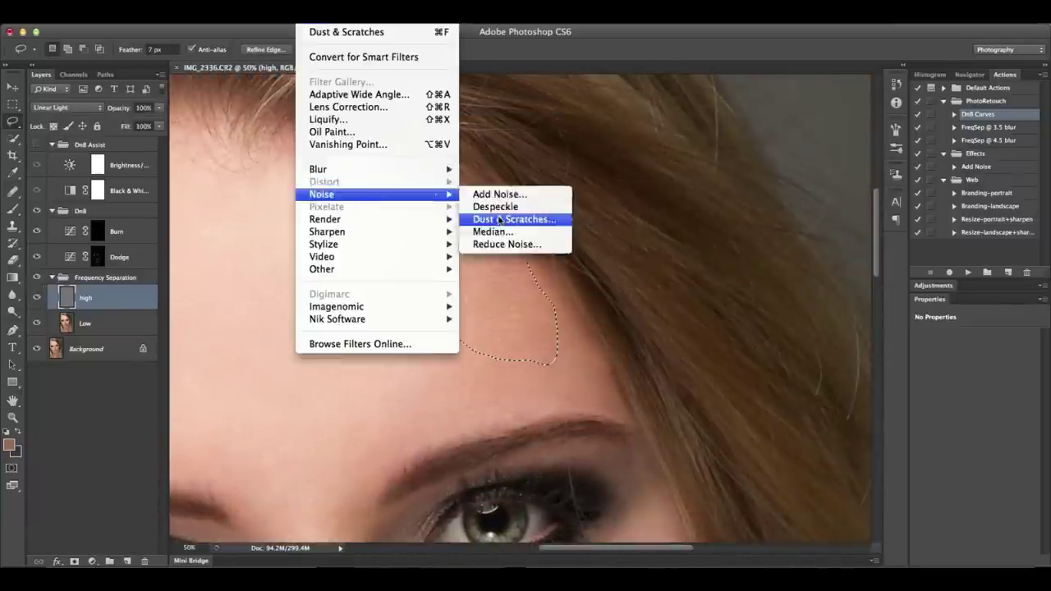
left_click(498, 220)
double_click(860, 375)
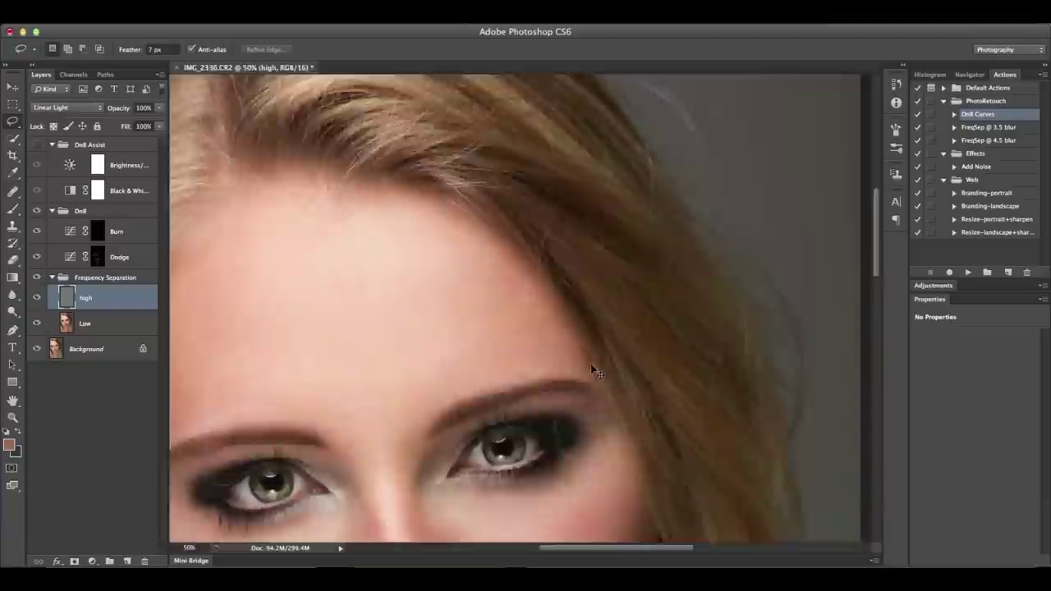
scroll(591, 366, "up", 5)
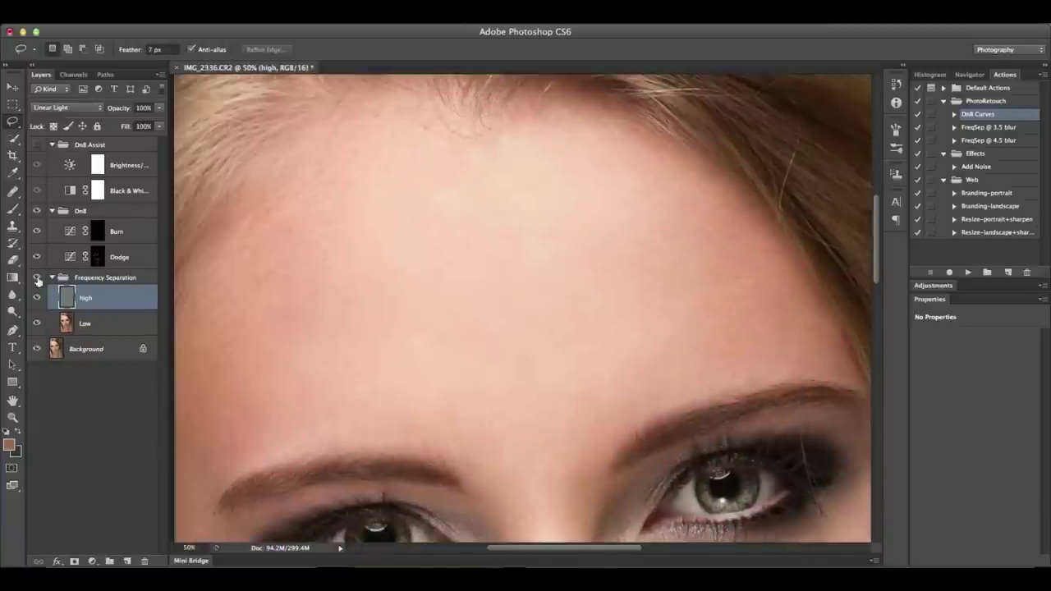
left_click(37, 165)
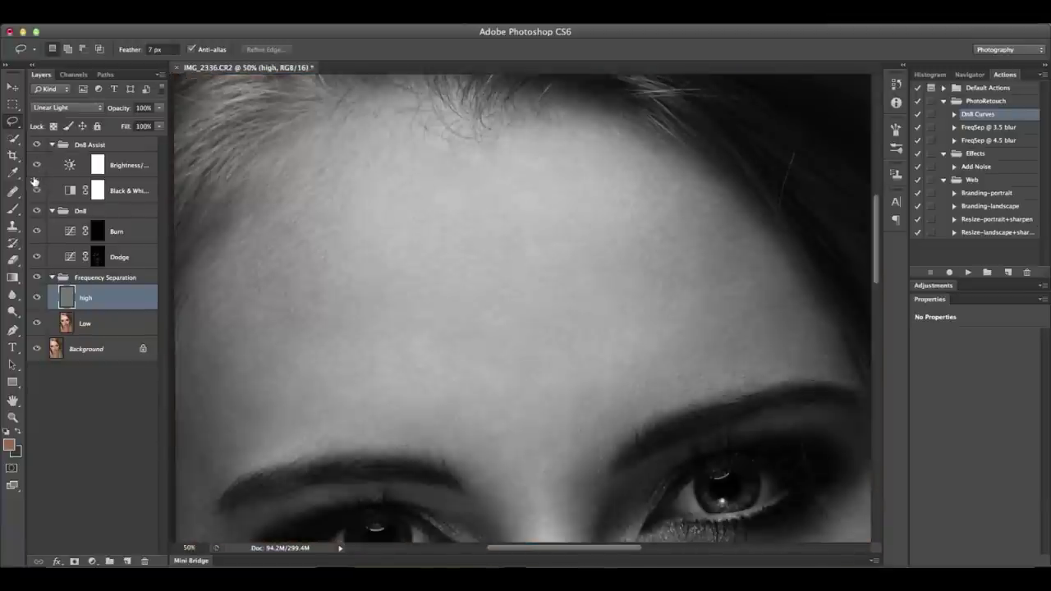
- Target the Dodge layer mask with the Brush tool and default white/black colours
left_click(98, 257)
key("b")
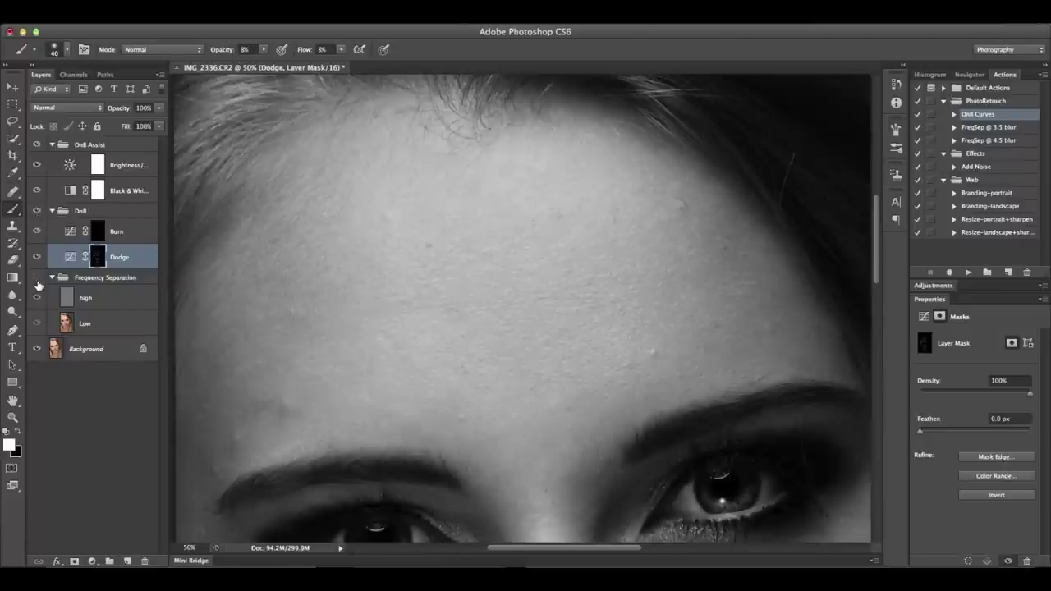
left_click(87, 298)
key("j")
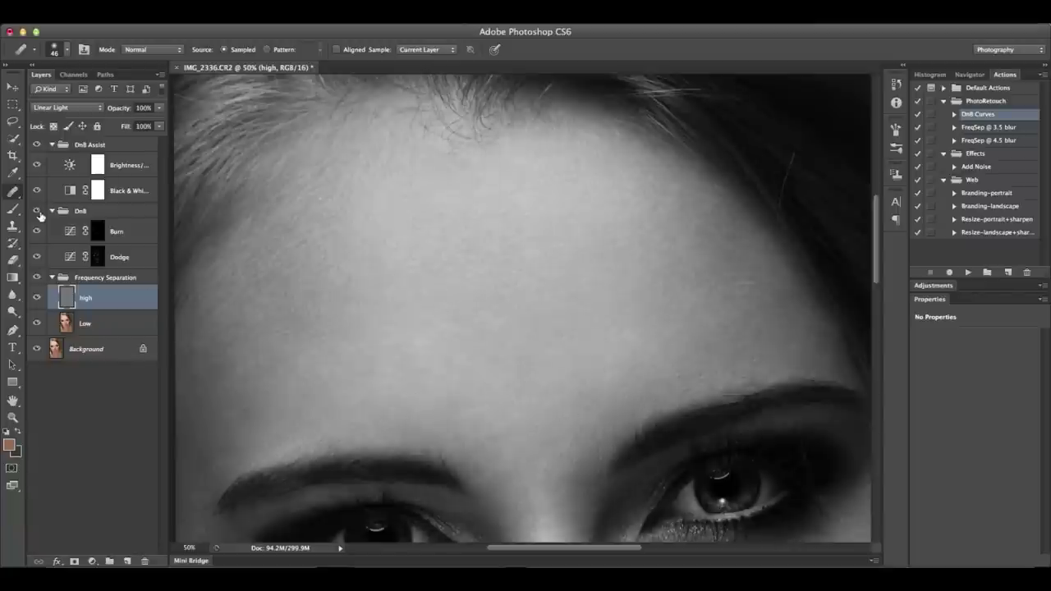
left_click(115, 232)
key("b")
key("d")
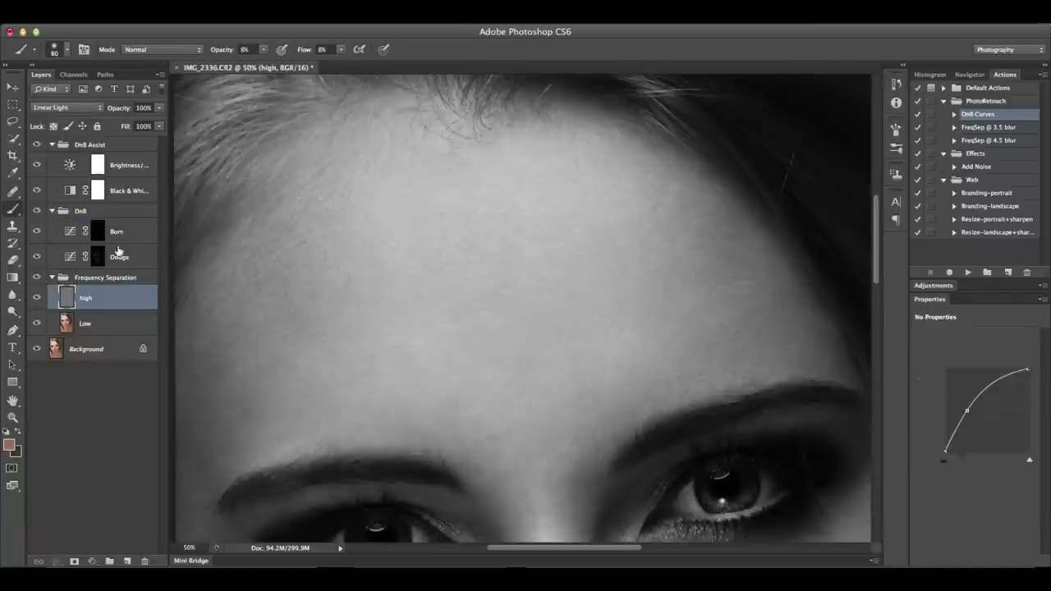
left_click(115, 257)
- Paint light dodging on the Dodge mask around the brows and eyes, resizing the brush
scroll(514, 312, "down", 4)
key("bracketleft")
scroll(493, 411, "down", 3)
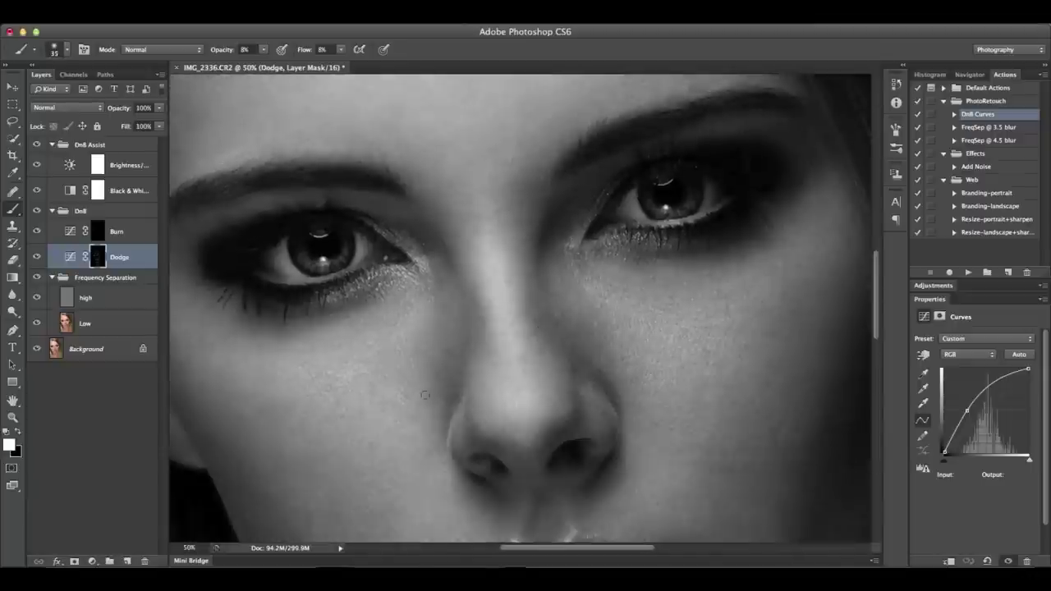
key("bracketright")
scroll(418, 345, "up", 4)
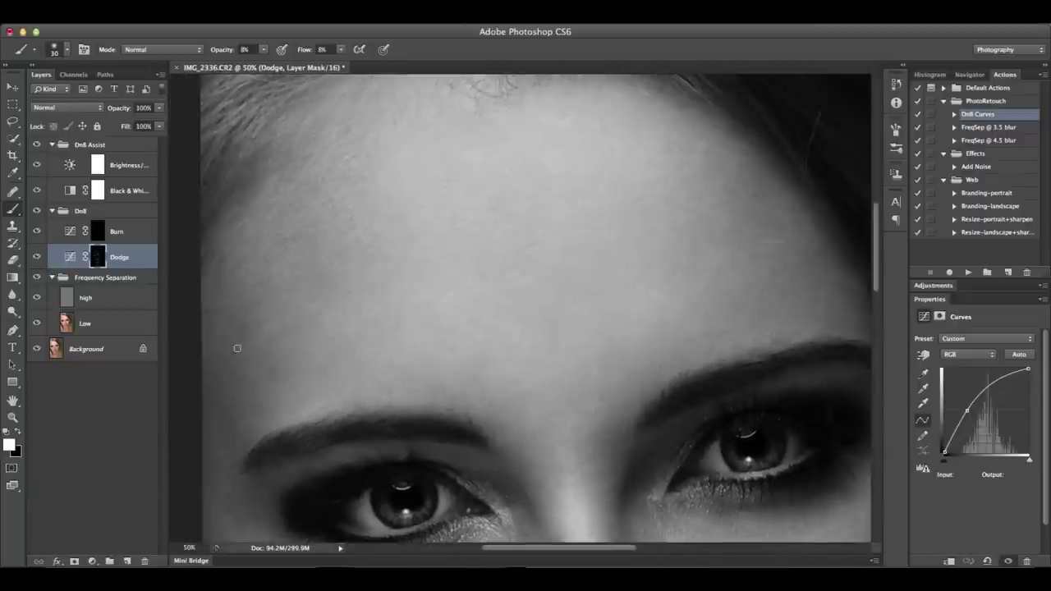
key("bracketleft")
scroll(313, 365, "down", 2)
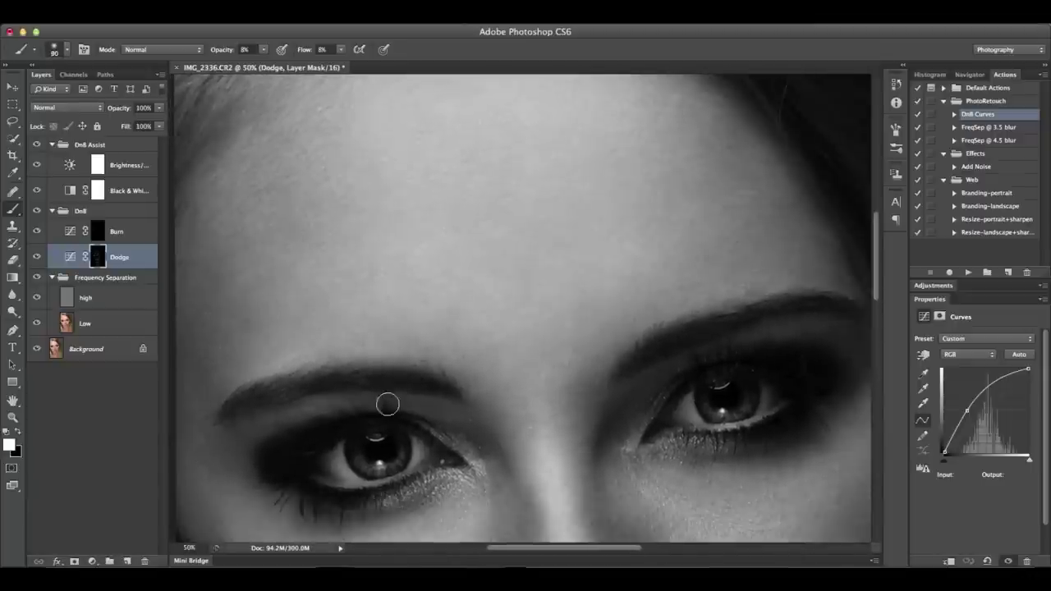
key("bracketright")
scroll(494, 453, "right", 3)
scroll(495, 453, "down", 2)
key("bracketright")
scroll(486, 347, "right", 3)
scroll(485, 347, "up", 2)
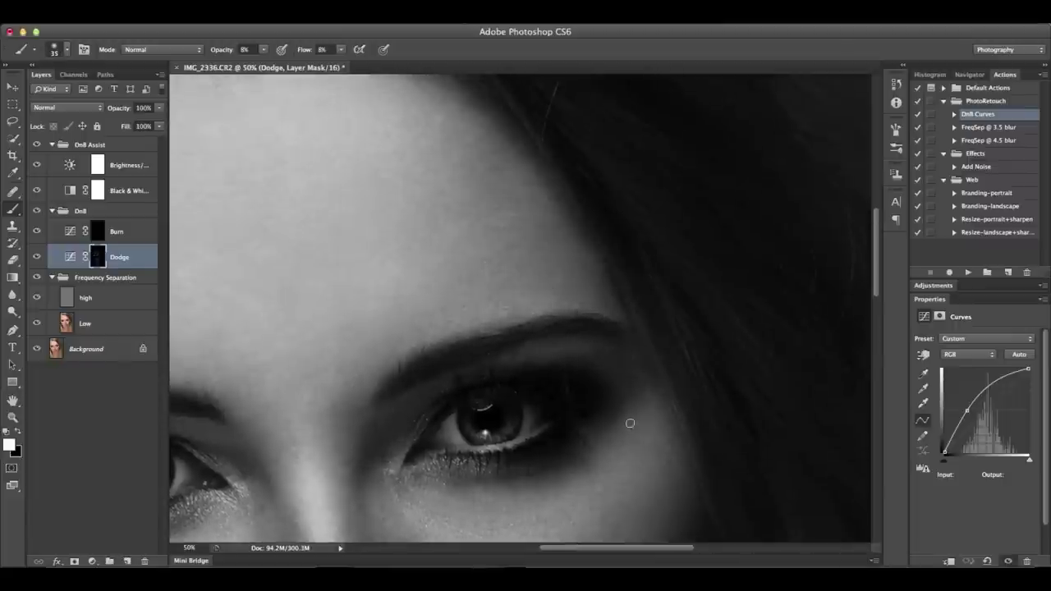
key("bracketleft")
scroll(630, 423, "down", 4)
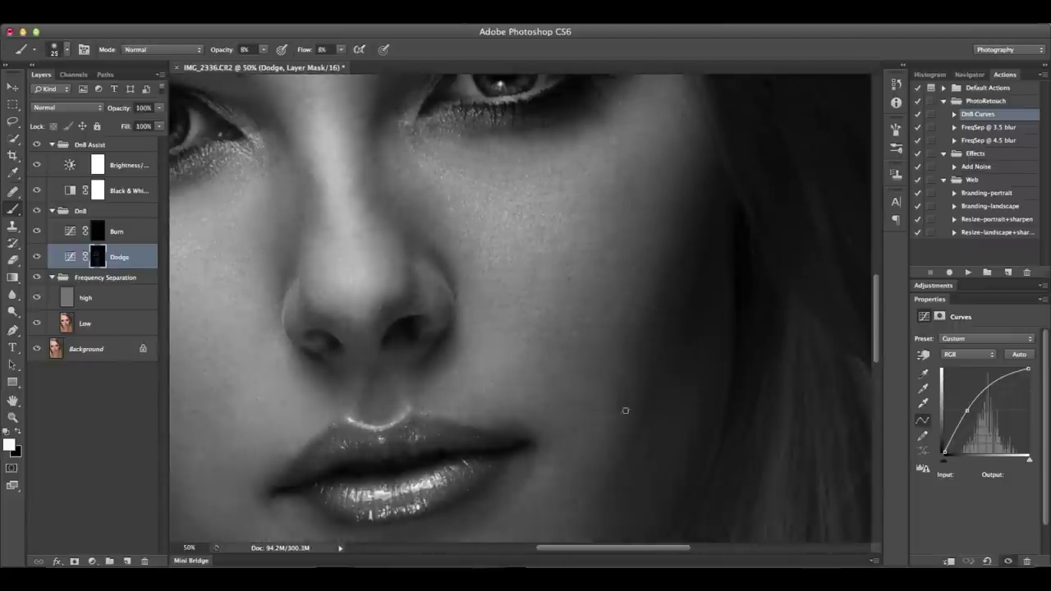
key("bracketleft")
scroll(363, 301, "down", 3)
scroll(364, 302, "left", 2)
key("bracketright")
scroll(690, 305, "up", 1)
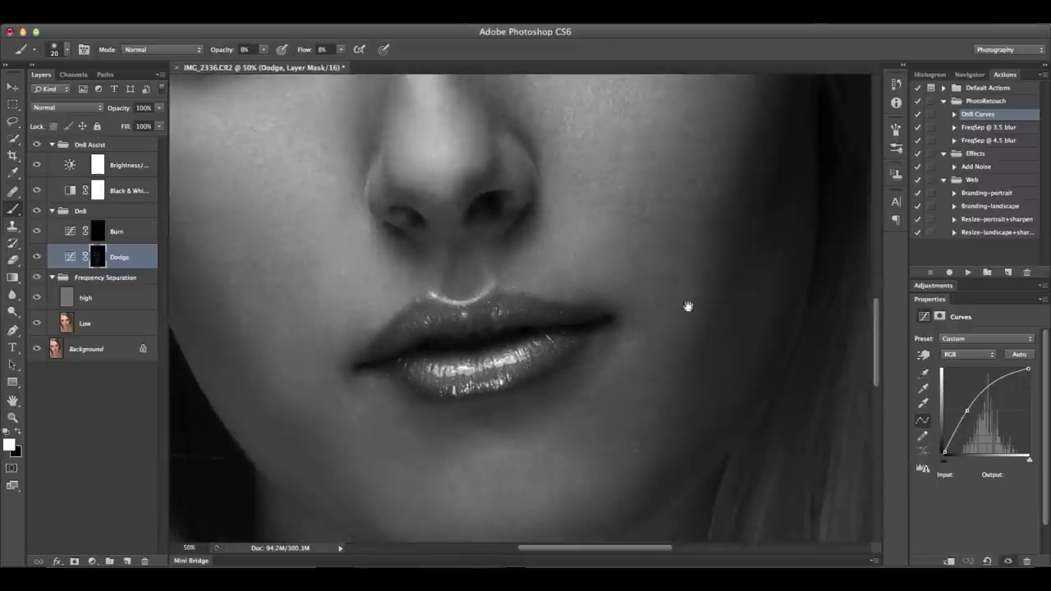
- Add broad dodging across the cheek, then fit the whole portrait in view
key("alt+bracketright")
scroll(531, 266, "up", 6)
key("alt+bracketleft")
scroll(362, 342, "down", 2)
scroll(361, 342, "left", 2)
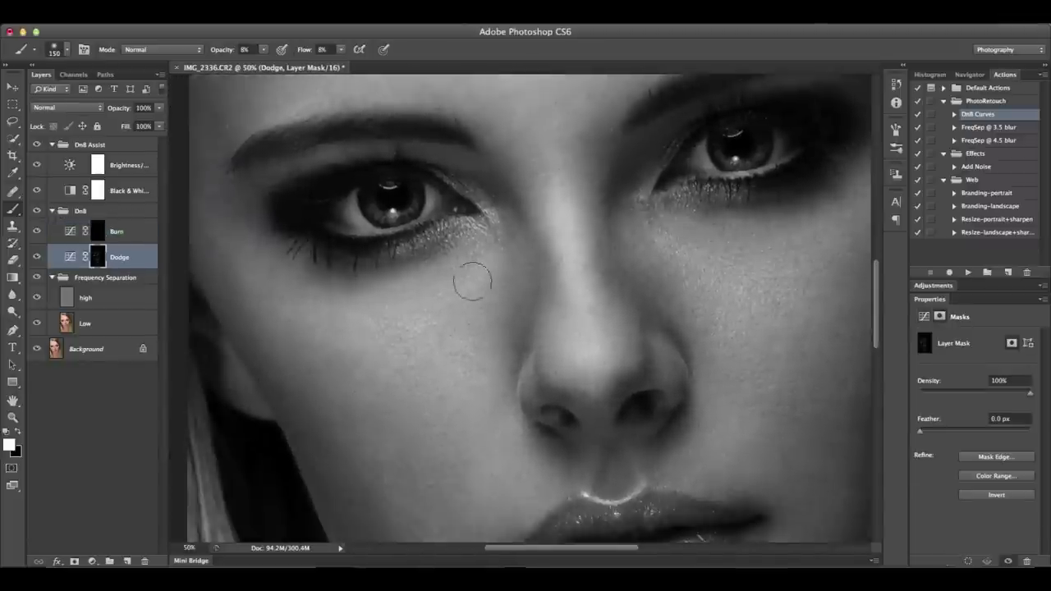
key("bracketright")
key("bracketright")
scroll(561, 289, "right", 3)
scroll(561, 289, "up", 1)
key("alt+bracketleft")
key("alt+bracketleft")
key("alt+bracketleft")
key("j")
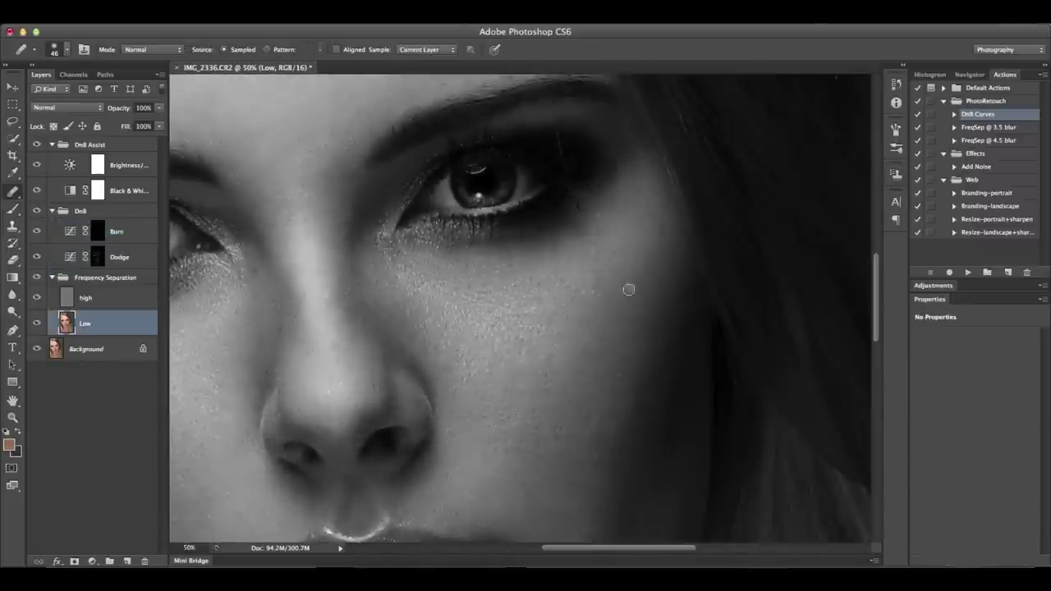
key("alt+bracketright")
key("alt+bracketright")
key("alt+bracketright")
key("ctrl+0")
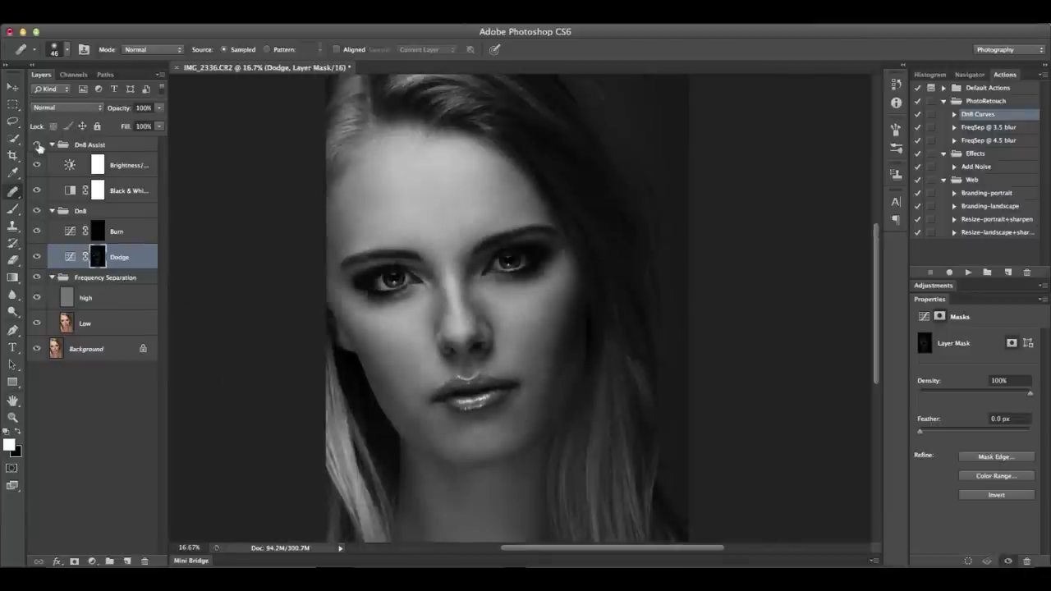
- Toggle the black-and-white helper group to compare the retouch in colour and greyscale
left_click(38, 146)
left_click(38, 232)
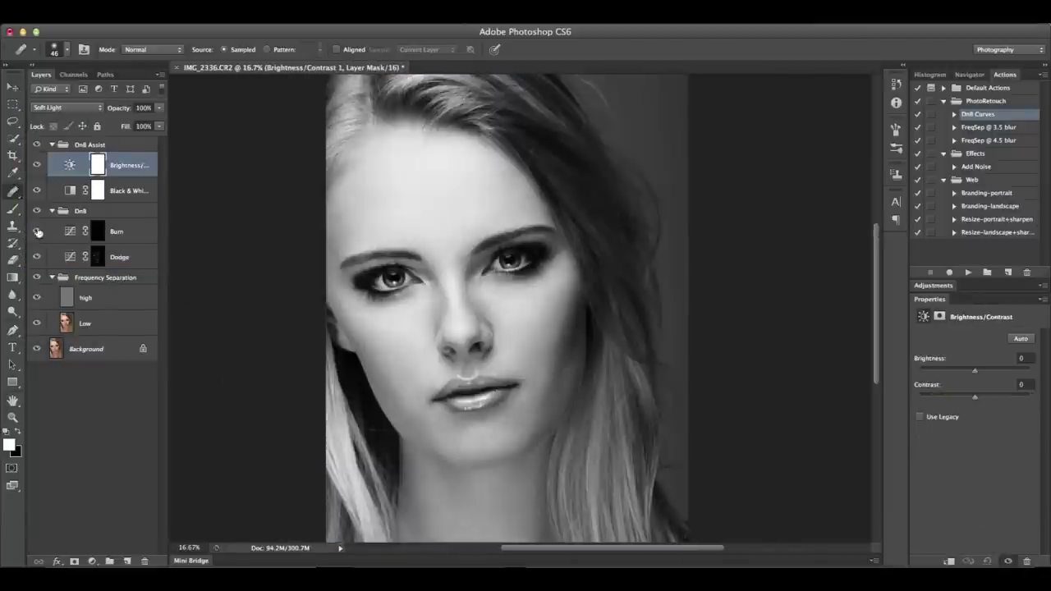
left_click(38, 279)
left_click(36, 145)
key("ctrl+minus")
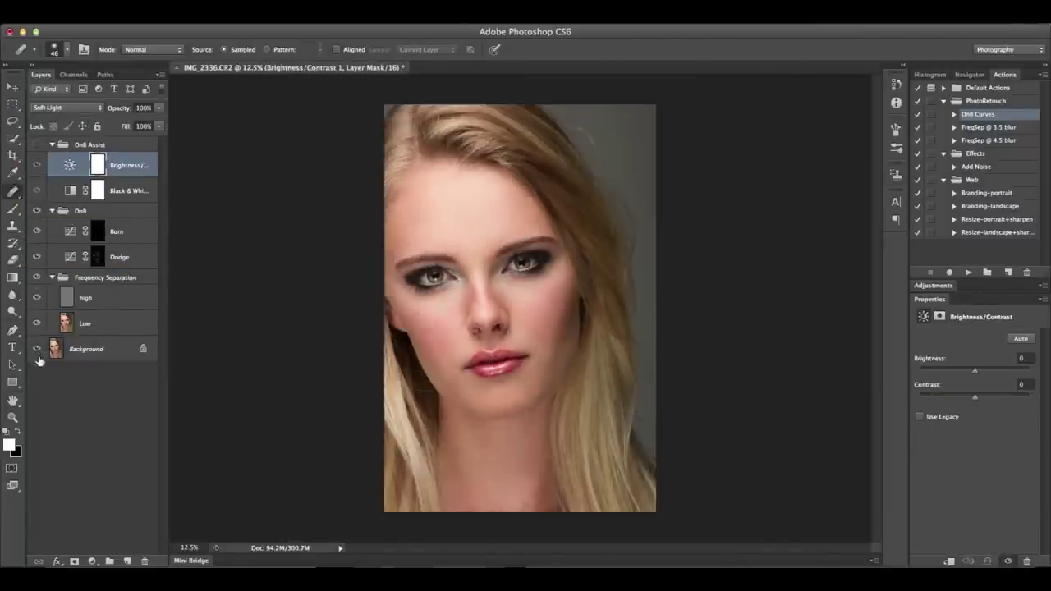
key("ctrl+plus")
key("ctrl+plus")
key("ctrl+plus")
key("ctrl+plus")
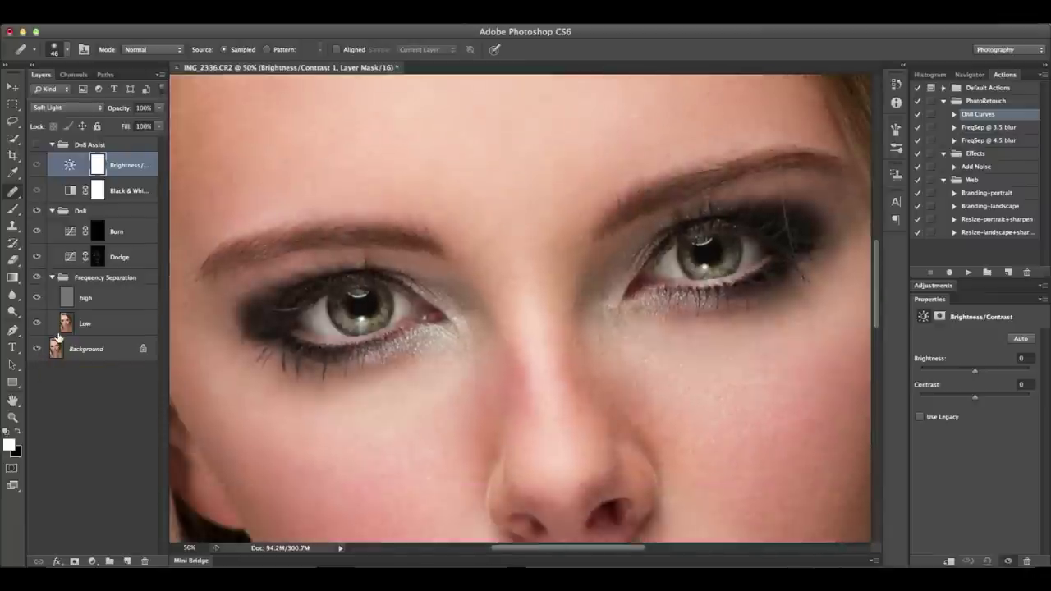
key("ctrl+minus")
left_click(36, 146)
key("ctrl+minus")
key("ctrl+minus")
key("ctrl+minus")
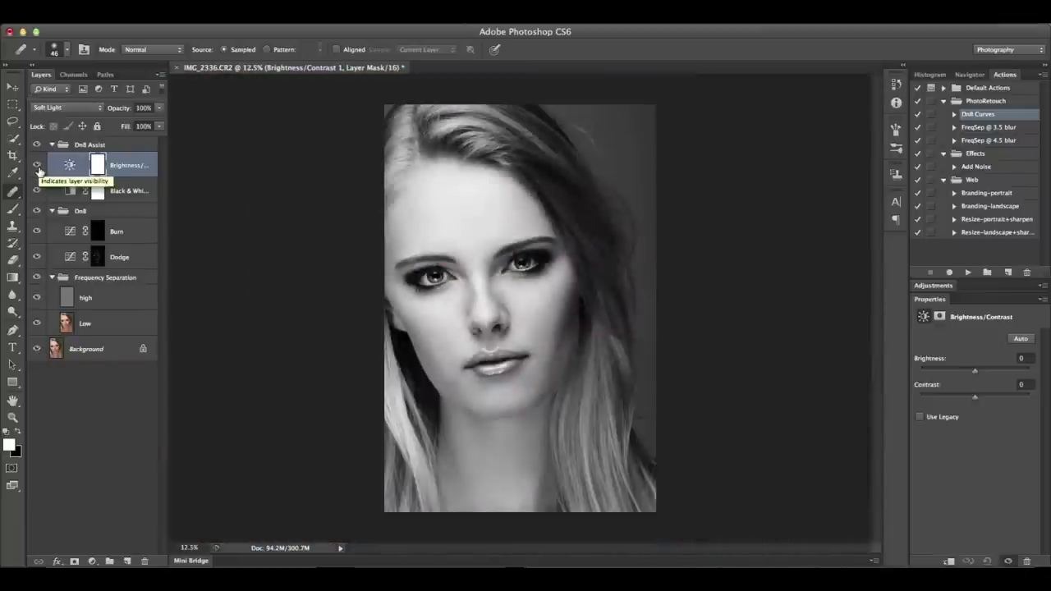
- Dodge the neck on the Dodge mask with an enlarged brush
left_click(97, 257)
key("b")
key("ctrl+plus")
key("ctrl+plus")
key("ctrl+plus")
left_click_drag(538, 471, 443, 174)
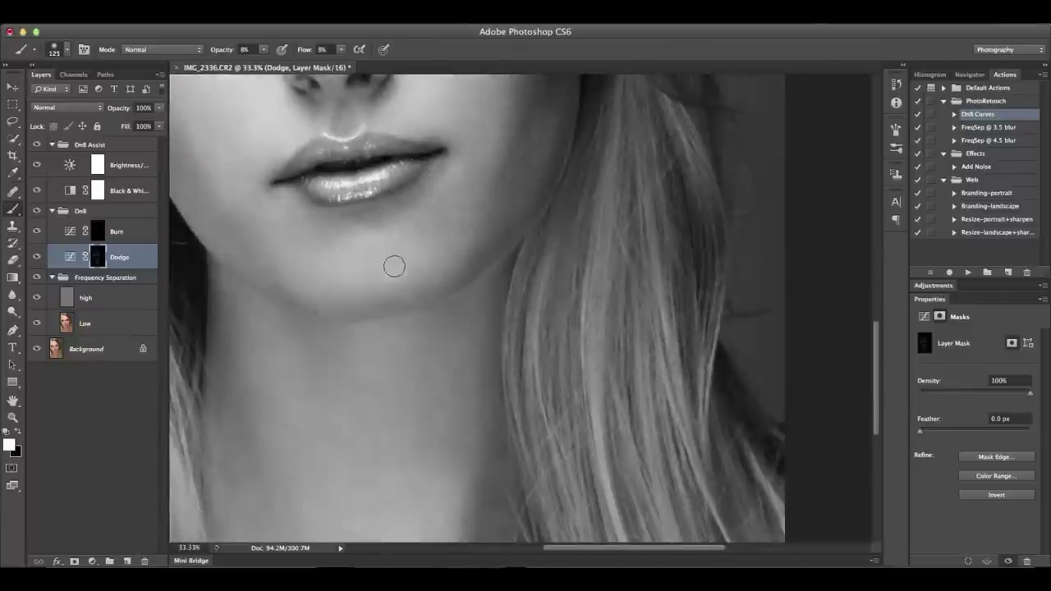
key("bracketright")
scroll(435, 288, "down", 5)
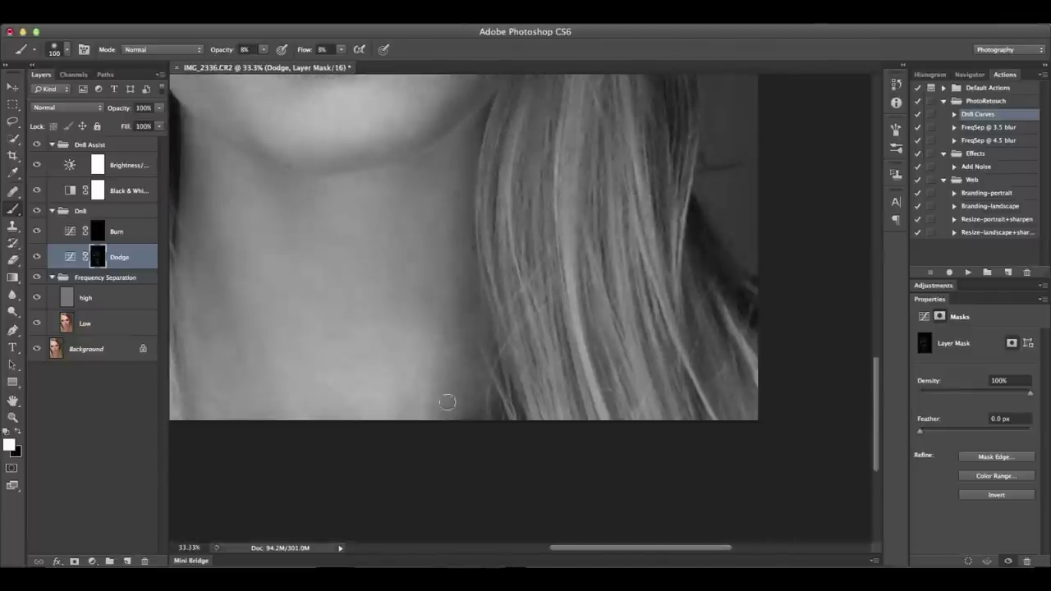
key("ctrl+minus")
key("ctrl+minus")
key("ctrl+minus")
- Hide the Dn8 Assist group and stamp all visible layers into a new Layer 1
left_click(36, 145)
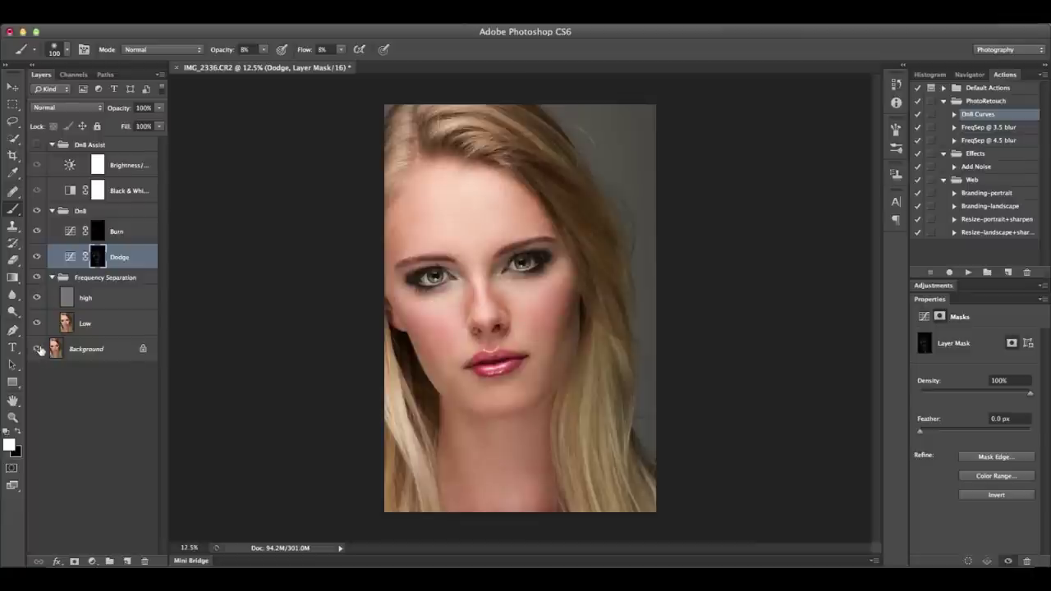
left_click(36, 146)
left_click(36, 145)
left_click(107, 145)
key("ctrl+alt+shift+e")
- Open Liquify and nudge the jawline near the right cheek with Forward Warp
left_click(357, 162)
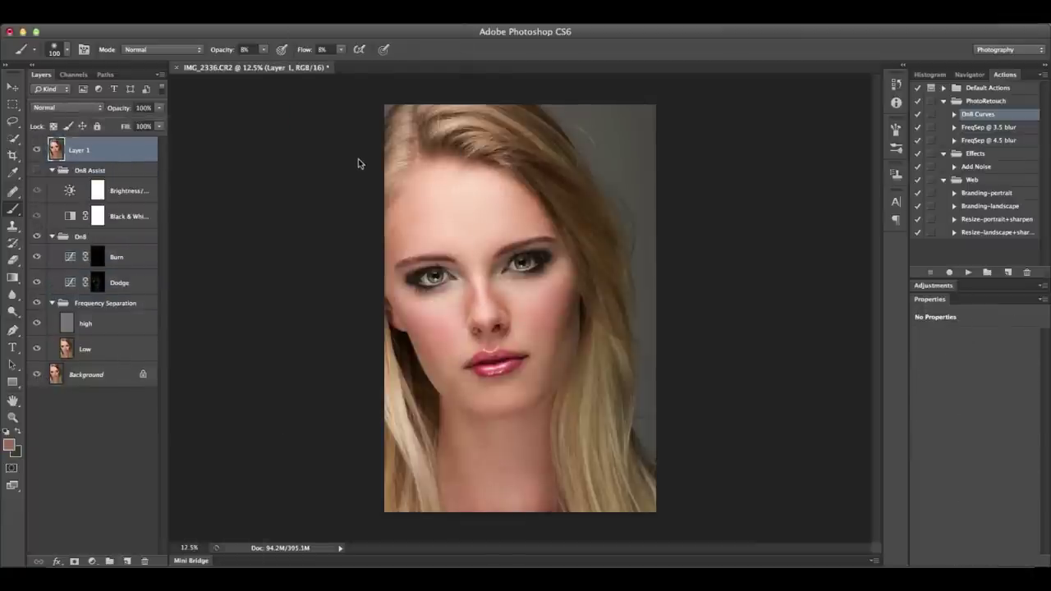
left_click_drag(452, 362, 472, 366)
key("bracketright")
key("bracketright")
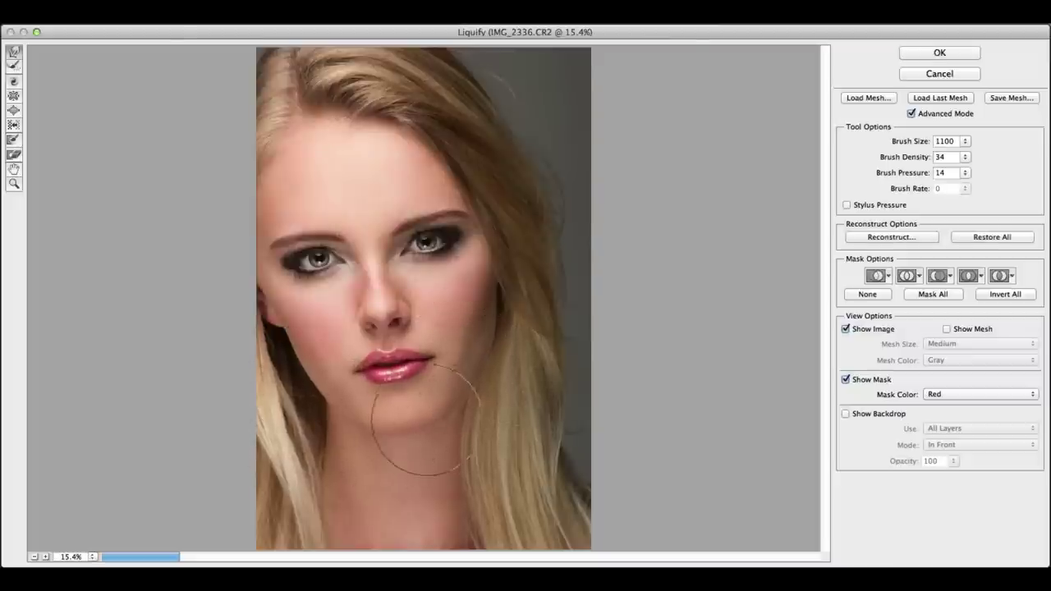
scroll(399, 394, "up", 3)
key("bracketleft")
key("bracketleft")
key("bracketleft")
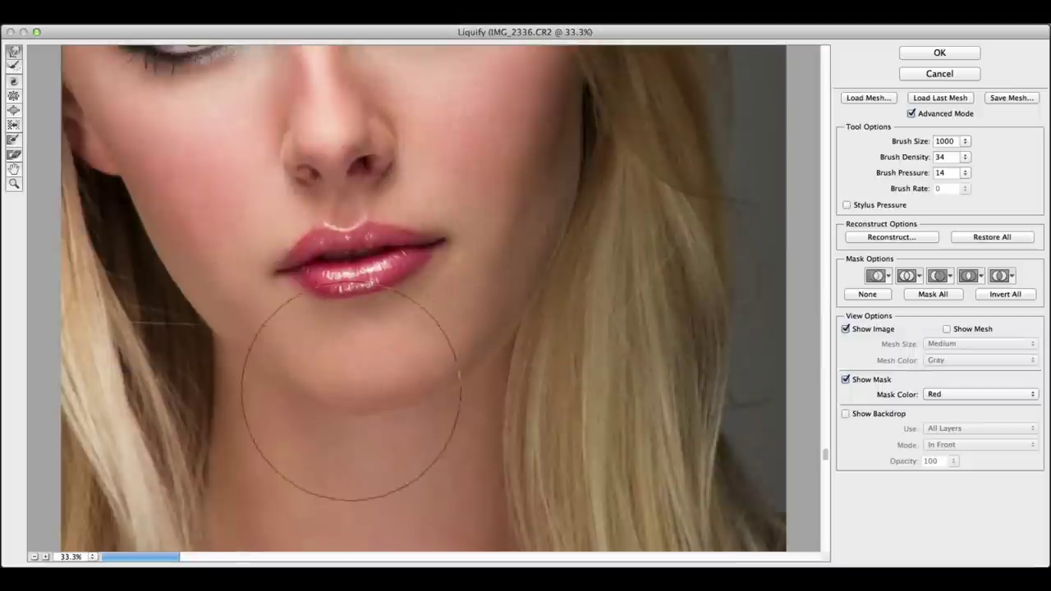
key("bracketleft")
key("bracketleft")
key("bracketleft")
key("bracketleft")
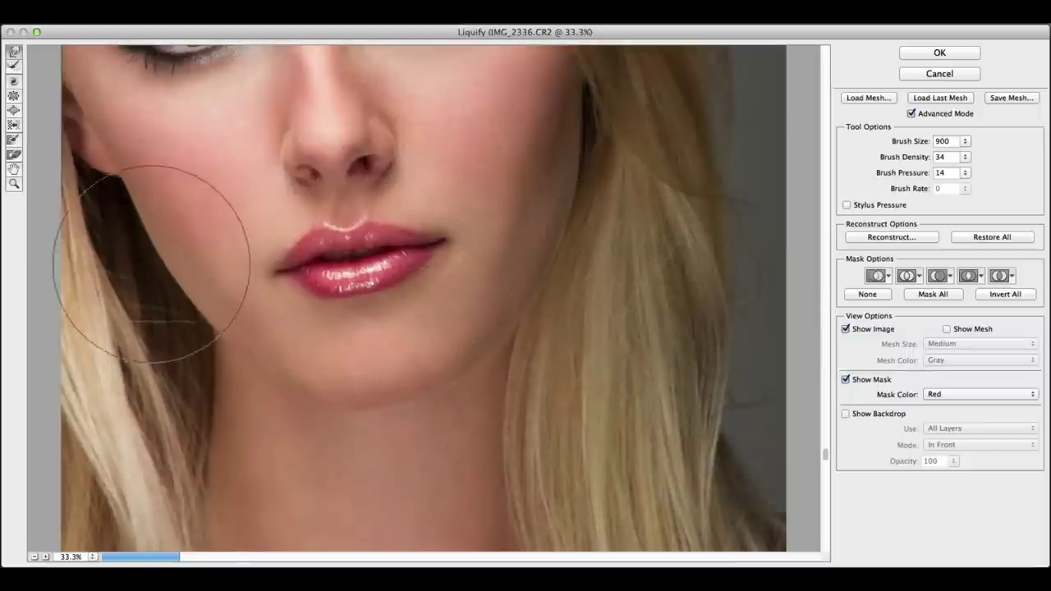
scroll(115, 243, "up", 5)
key("bracketright")
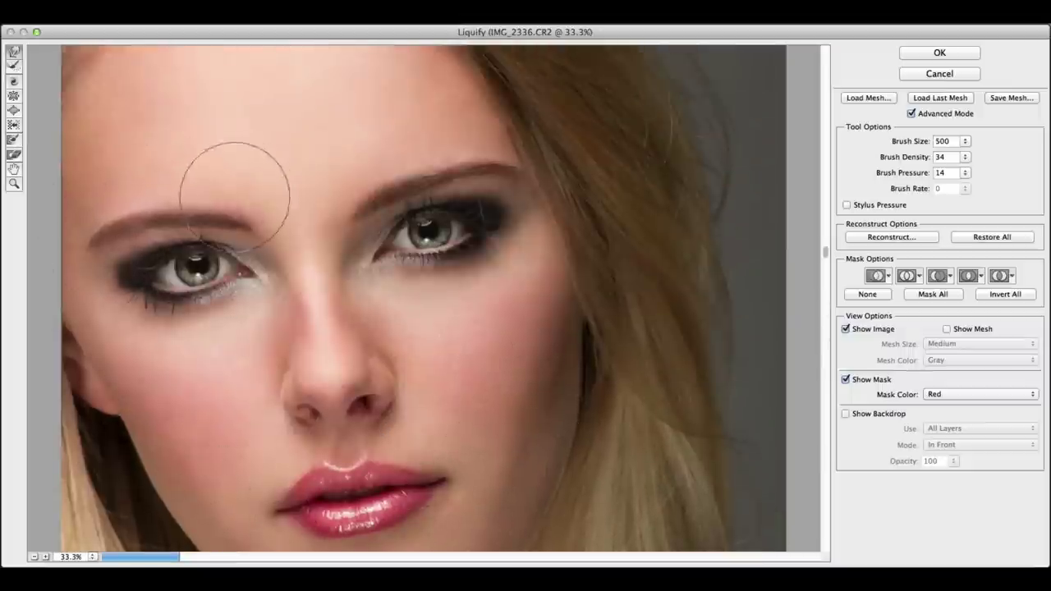
- Set Liquify brush density to 15 and pressure to 11, then reshape the nose
left_click_drag(906, 157, 904, 157)
left_click_drag(908, 173, 900, 175)
key("bracketleft")
key("bracketleft")
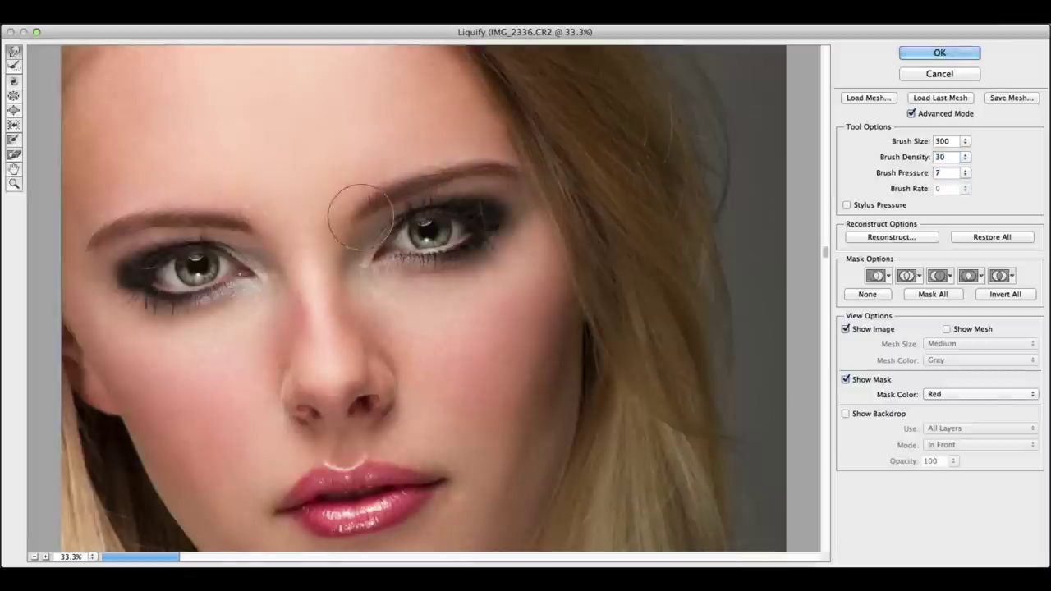
key("bracketleft")
key("bracketright")
key("bracketright")
key("bracketright")
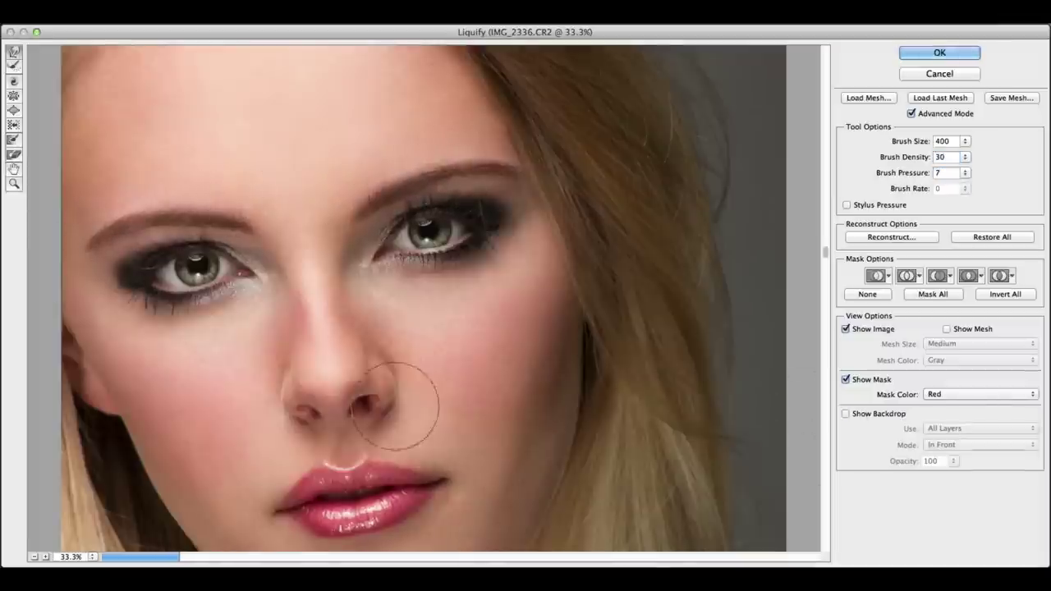
left_click_drag(903, 173, 907, 174)
left_click_drag(913, 157, 908, 175)
key("bracketleft")
key("bracketleft")
key("bracketleft")
key("bracketleft")
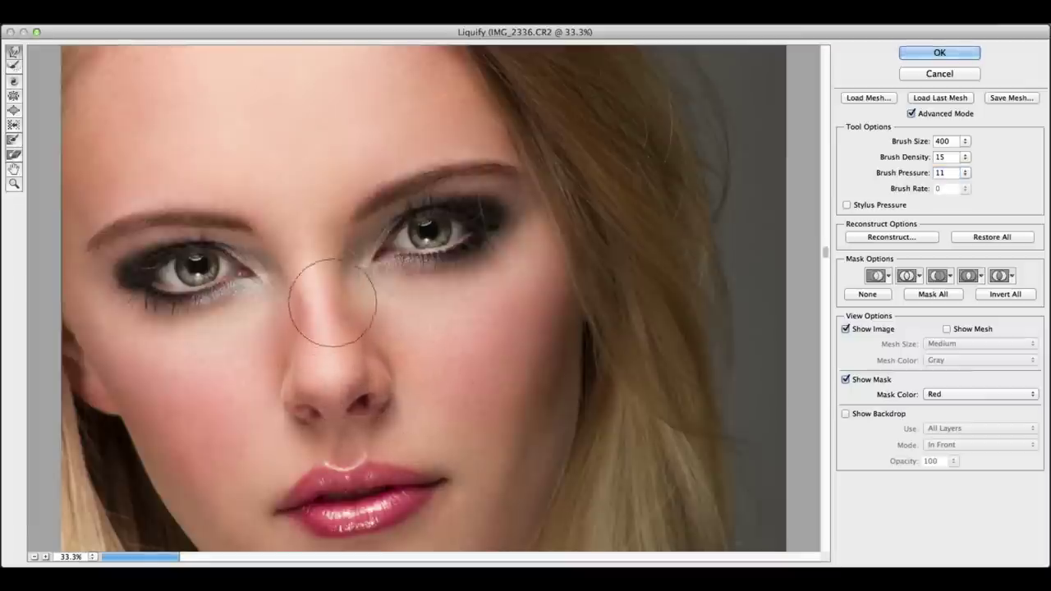
key("bracketleft")
key("bracketleft")
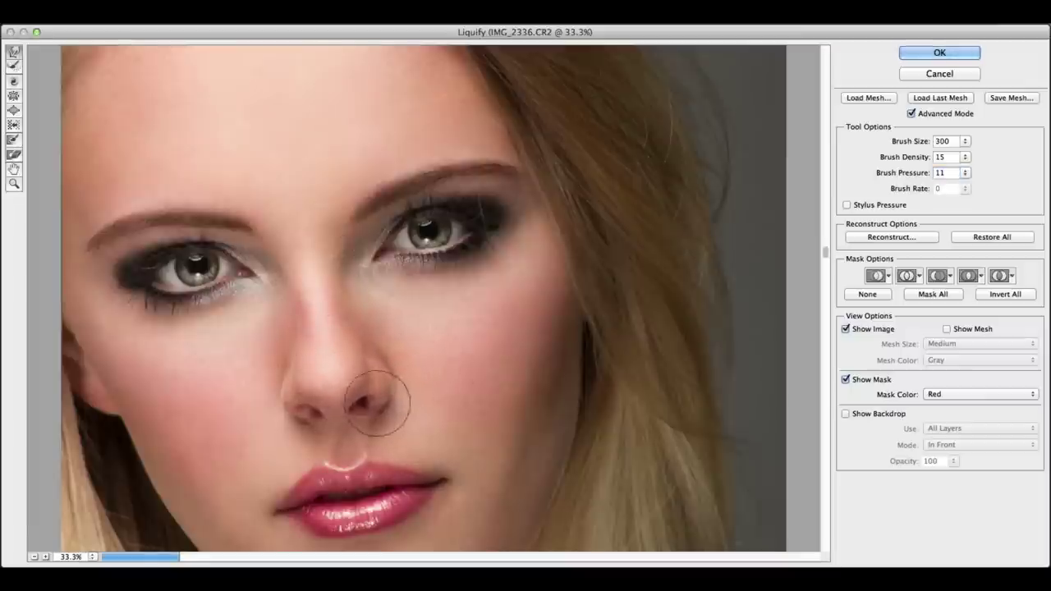
- Compare against the backdrop layers and warp the lip corner with a larger brush
left_click(858, 413)
scroll(859, 413, "down", 5)
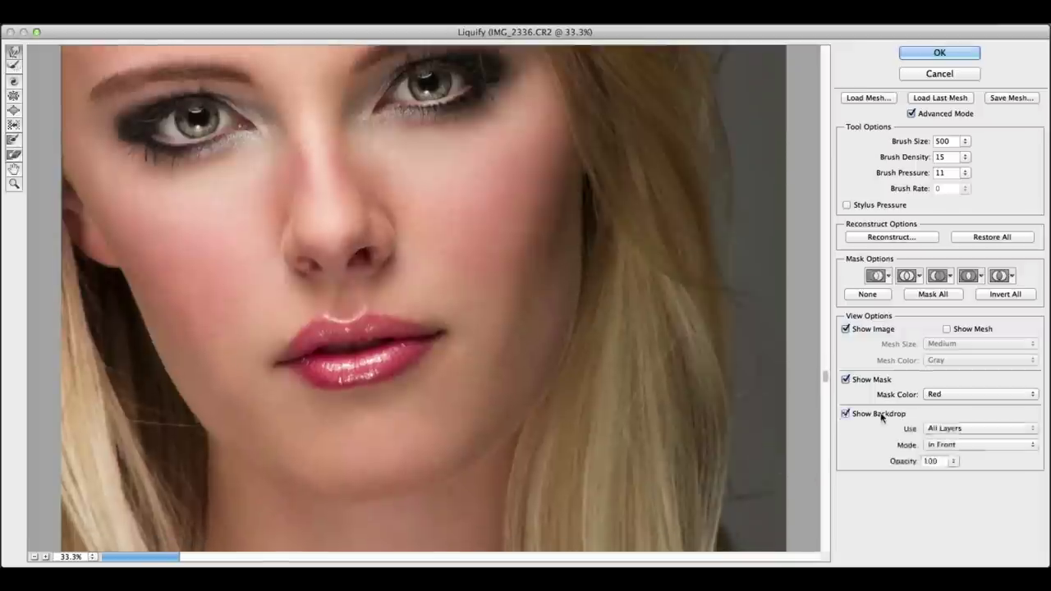
left_click(859, 413)
key("bracketright")
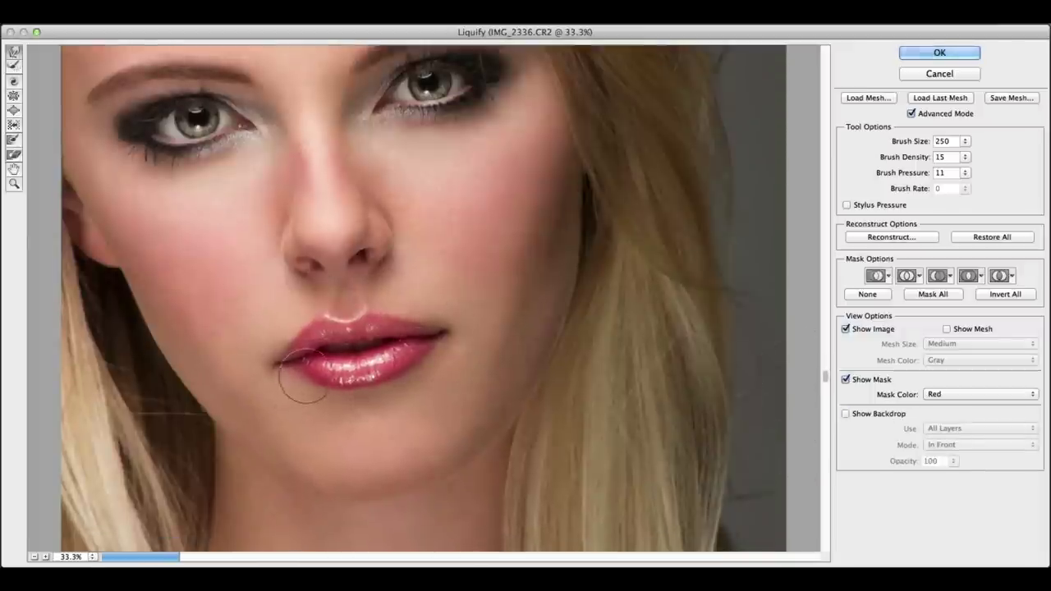
key("bracketright")
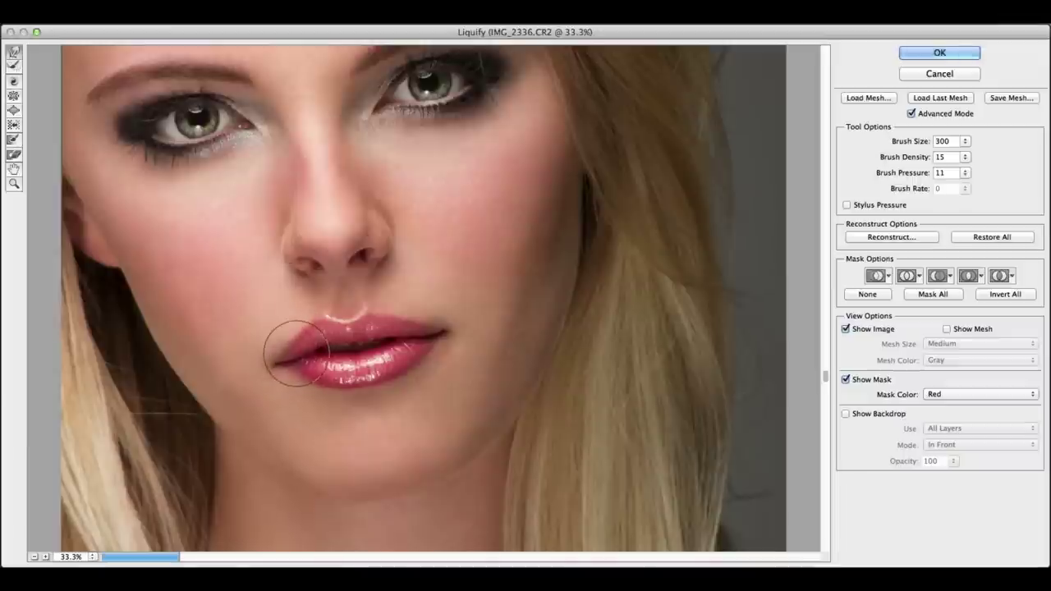
- Warp around the lips with the Forward Warp brush reduced to 400
key("bracketright")
key("bracketright")
key("bracketright")
key("bracketright")
key("bracketright")
key("bracketright")
left_click(862, 414)
key("super+minus")
key("super+minus")
key("super+minus")
left_click(863, 415)
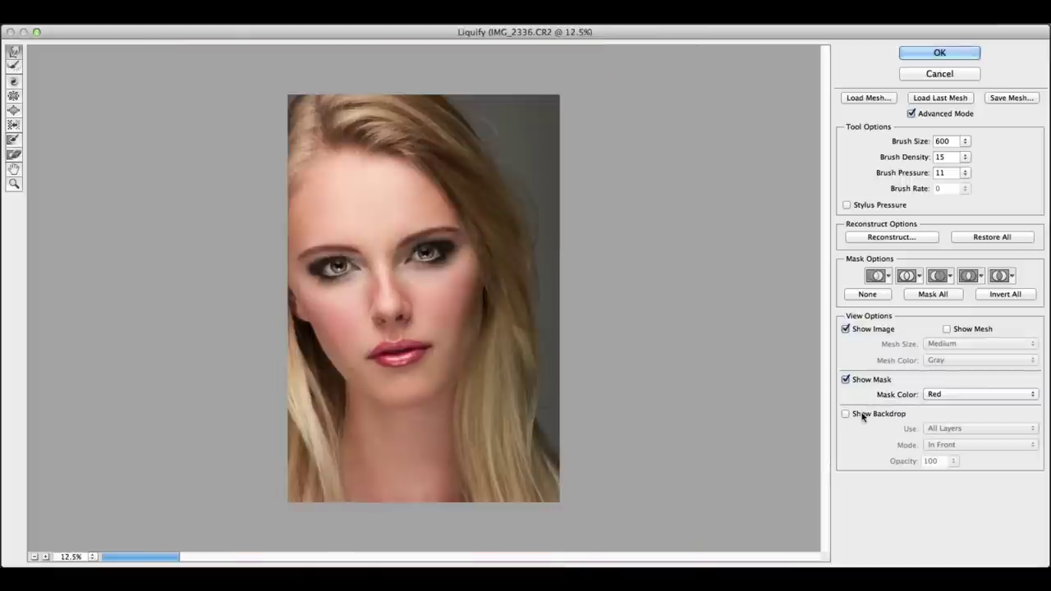
key("super+plus")
key("super+plus")
key("super+plus")
key("super+plus")
scroll(463, 369, "down", 5)
scroll(463, 369, "left", 5)
key("bracketleft")
key("bracketleft")
key("bracketleft")
key("bracketleft")
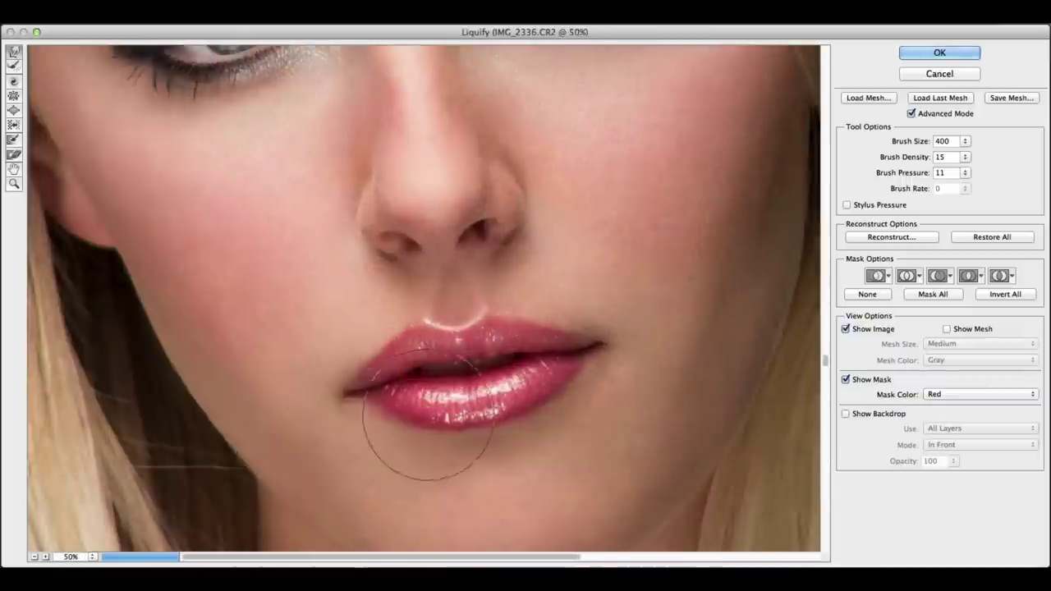
key("super+minus")
key("super+minus")
key("super+minus")
key("super+minus")
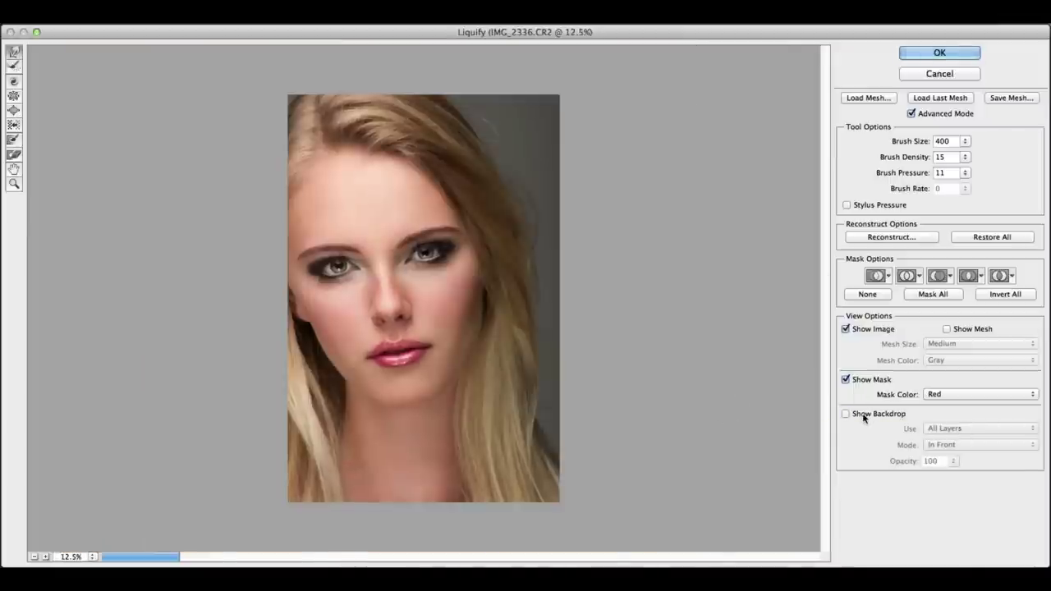
key("super+plus")
- Push the cheek and hair edges with the warp brush enlarged up to 1100
key("bracketright")
key("bracketright")
key("bracketright")
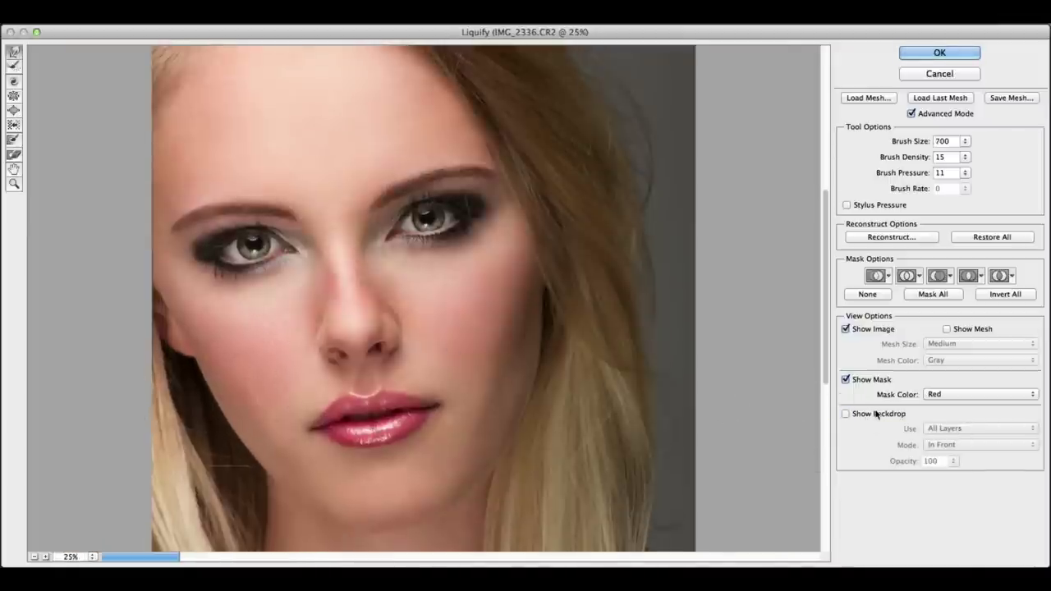
scroll(540, 382, "up", 3)
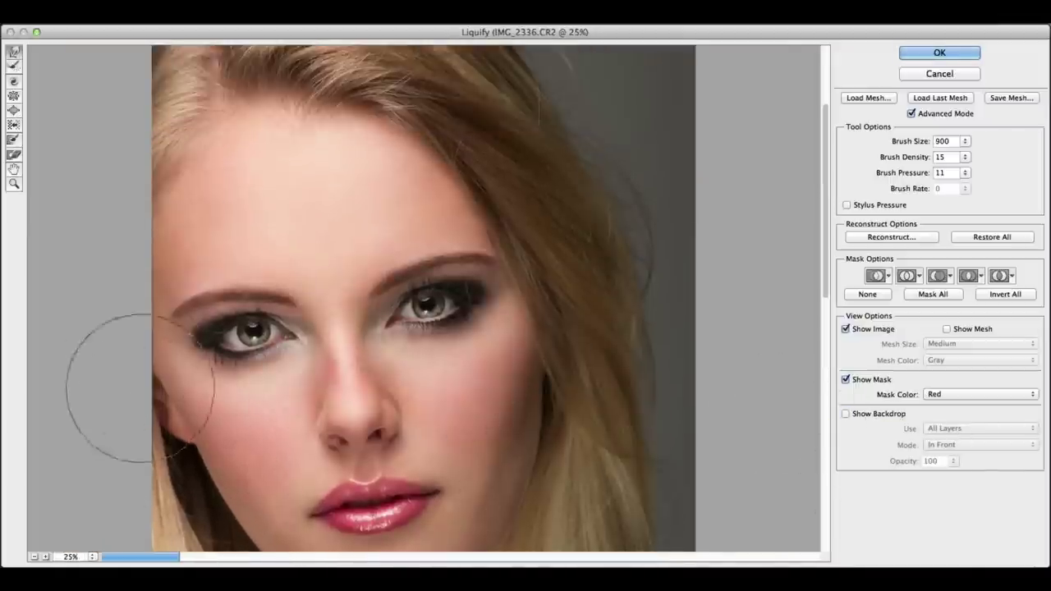
key("bracketleft")
key("bracketleft")
key("bracketleft")
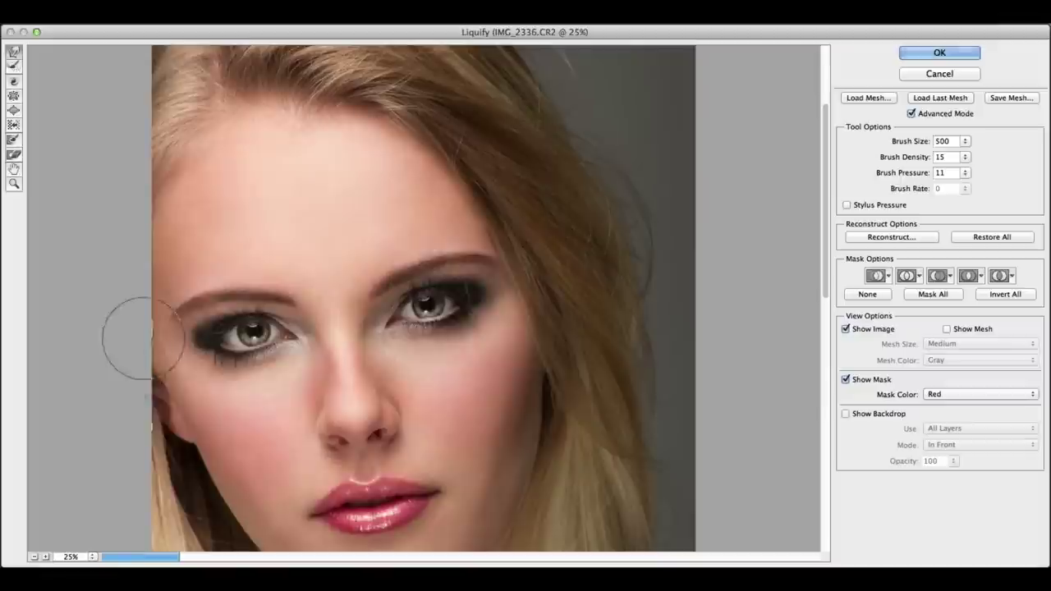
key("super+minus")
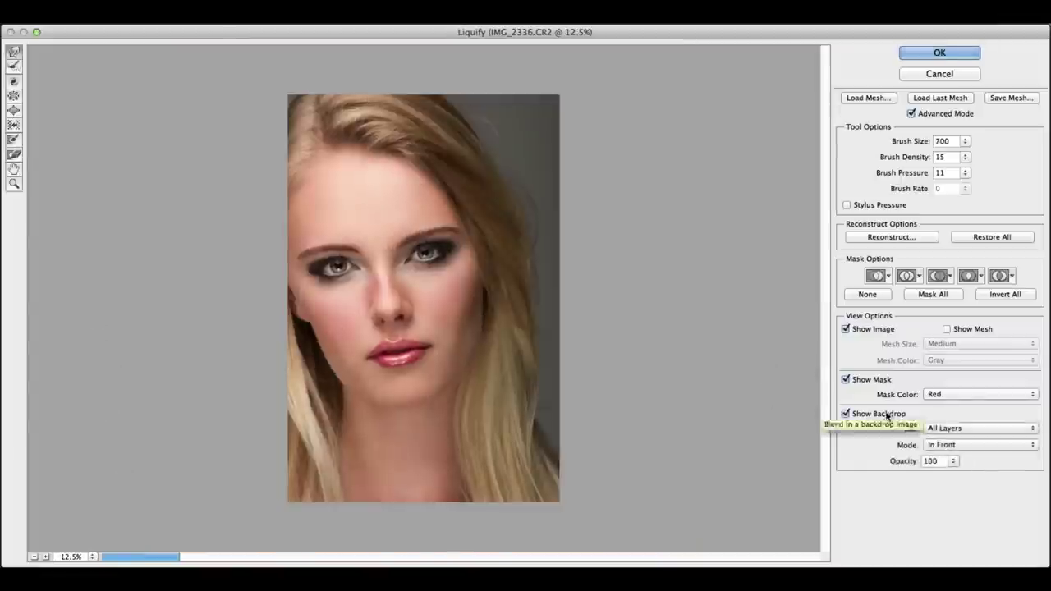
key("bracketright")
key("bracketright")
key("bracketright")
left_click(879, 418)
left_click(870, 417)
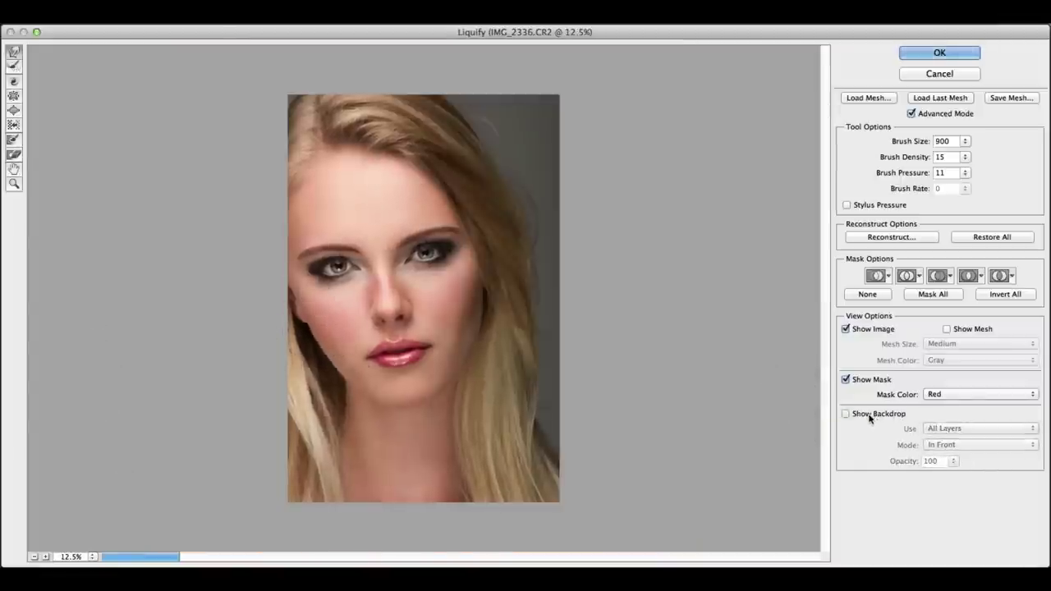
key("bracketright")
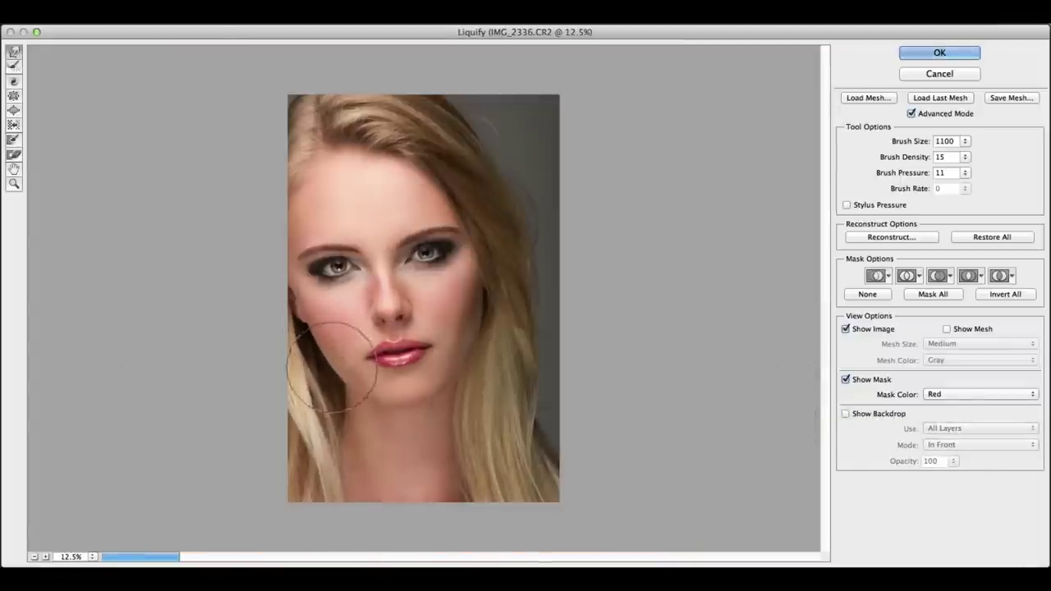
key("bracketright")
key("bracketright")
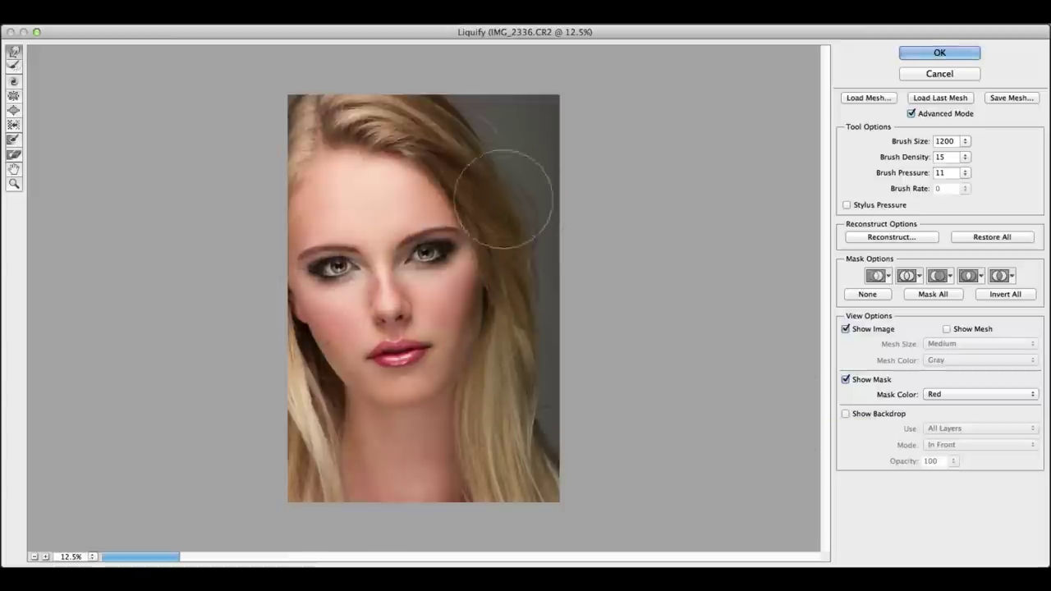
key("bracketleft")
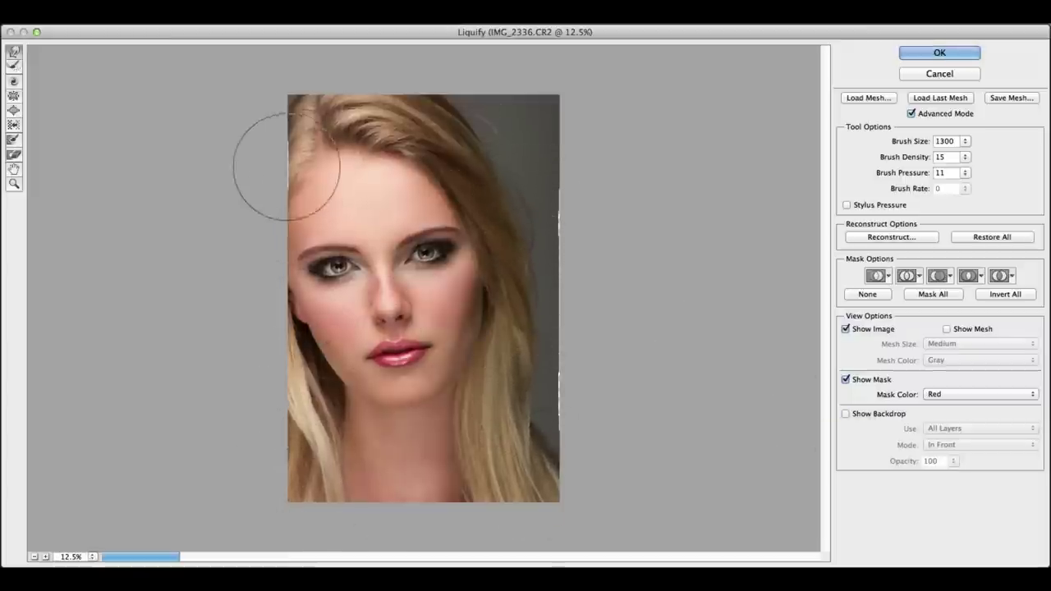
key("bracketleft")
key("bracketleft")
key("bracketleft")
key("bracketleft")
key("bracketleft")
key("bracketleft")
key("bracketleft")
key("bracketleft")
key("bracketleft")
key("bracketright")
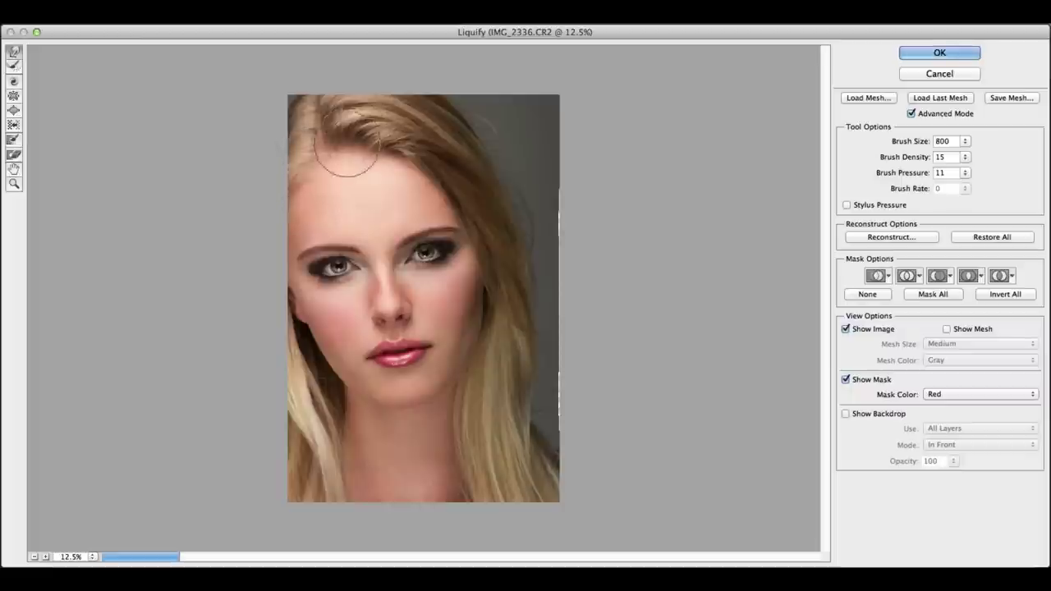
key("bracketright")
key("bracketright")
key("bracketright")
- Refine the hairline at 25% zoom with a 400–500 warp brush
left_click(846, 414)
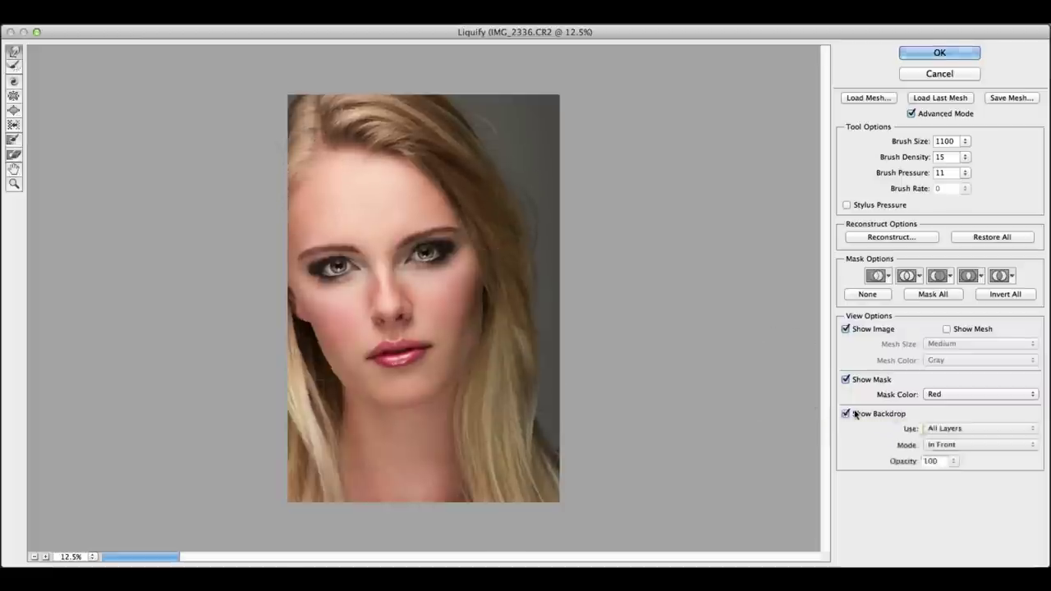
left_click(846, 414)
key("super+equal")
key("bracketleft")
key("bracketleft")
key("bracketleft")
key("bracketleft")
key("bracketleft")
key("bracketleft")
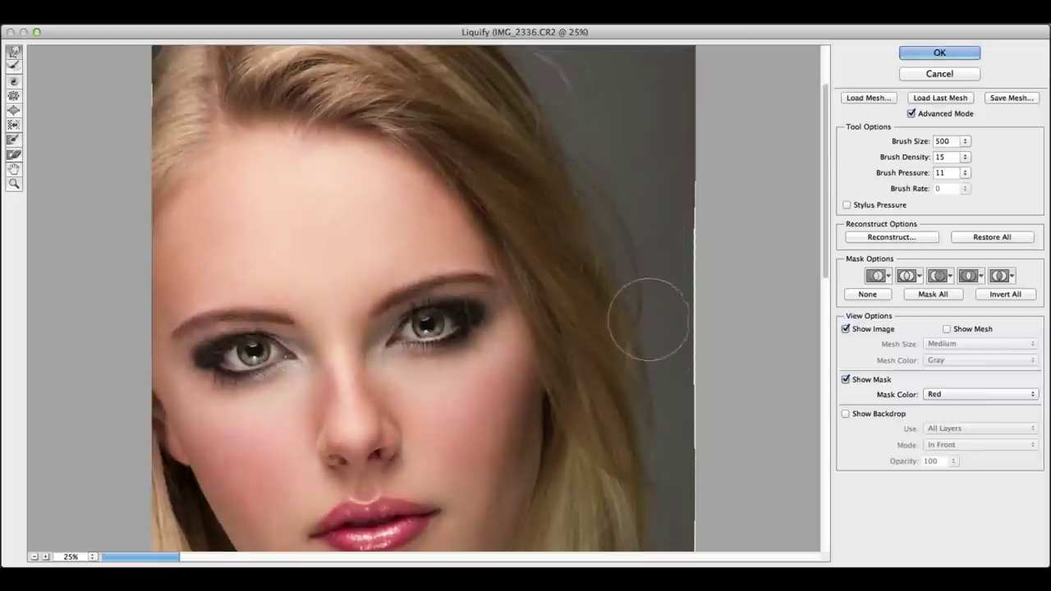
key("bracketleft")
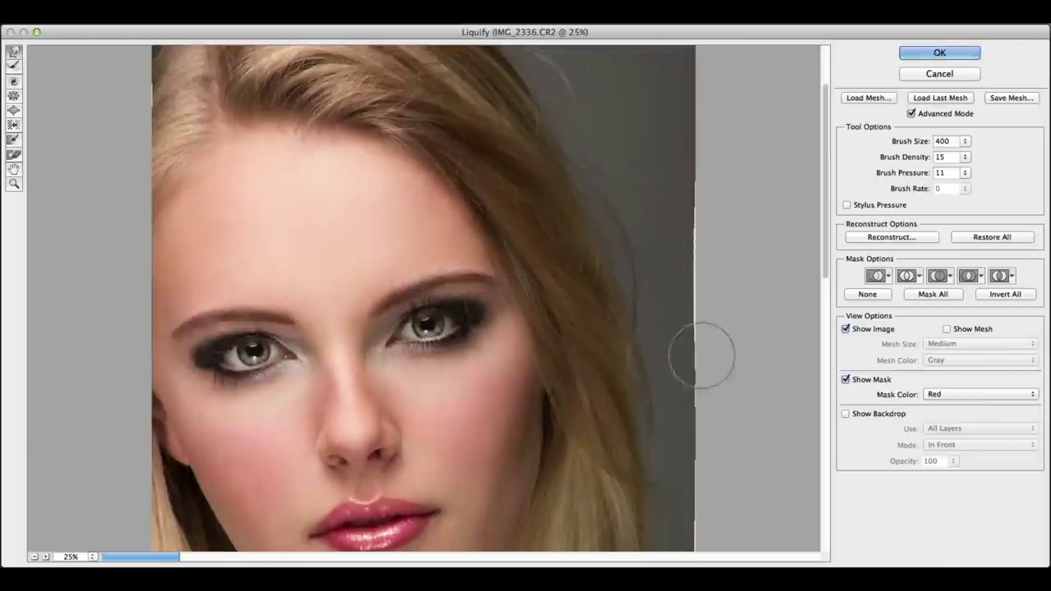
scroll(704, 382, "down", 3)
scroll(698, 369, "down", 2)
key("bracketright")
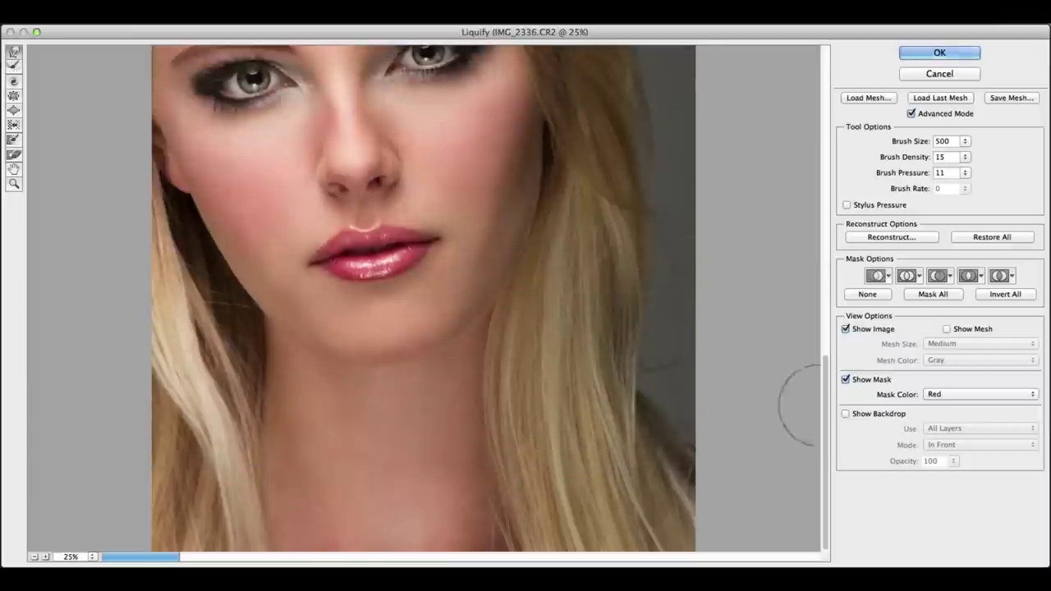
key("super+minus")
left_click(846, 413)
left_click(846, 414)
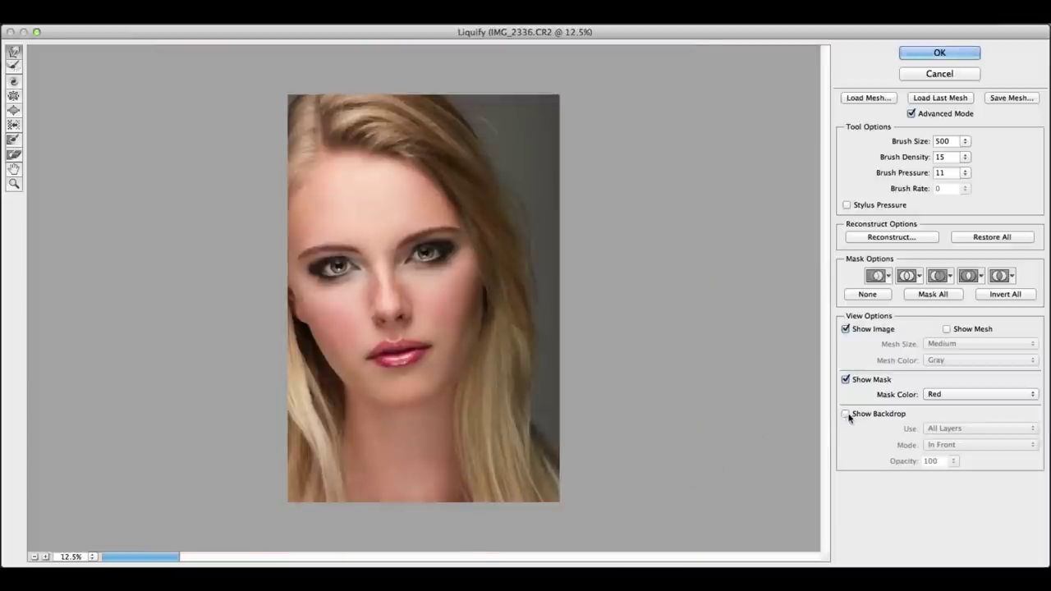
- Apply Liquify, then reapply it with a second push on the left cheek and hair edge
left_click(940, 53)
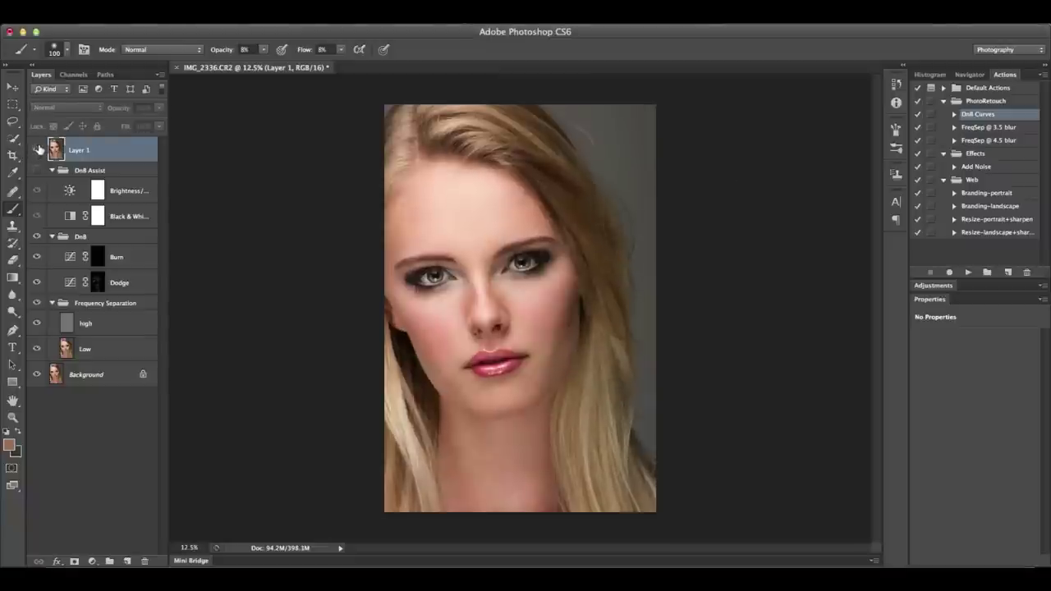
key("super+shift+x")
left_click_drag(276, 351, 305, 388)
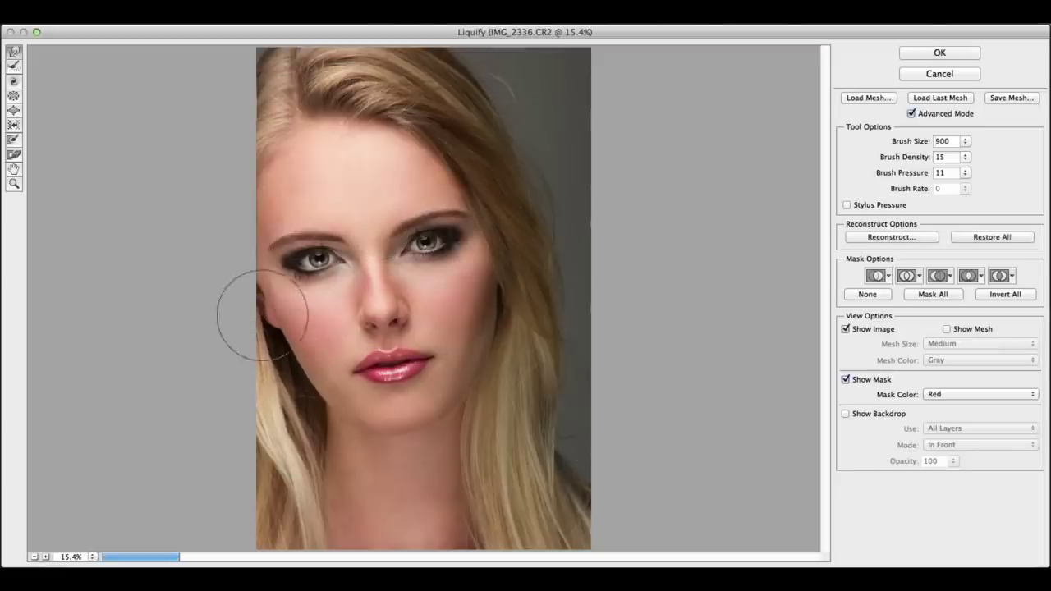
key("bracketleft")
key("bracketleft")
key("bracketleft")
key("bracketleft")
left_click(940, 53)
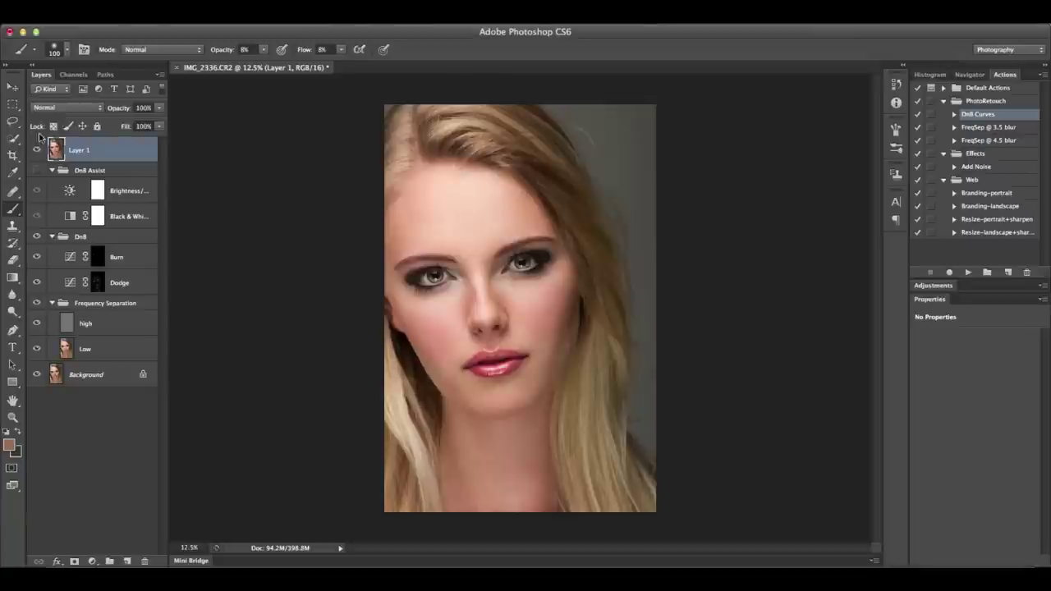
- Duplicate the color fx group from IMG_2297.psd into IMG_2336.CR2 and collapse it
left_click(37, 149)
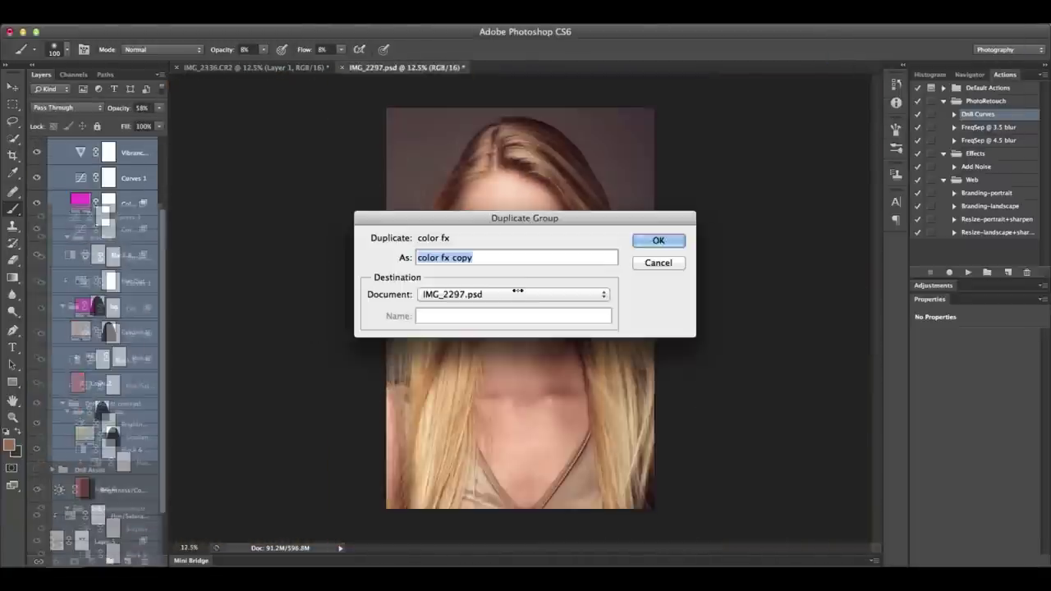
key("Return")
left_click(282, 68)
left_click(51, 145)
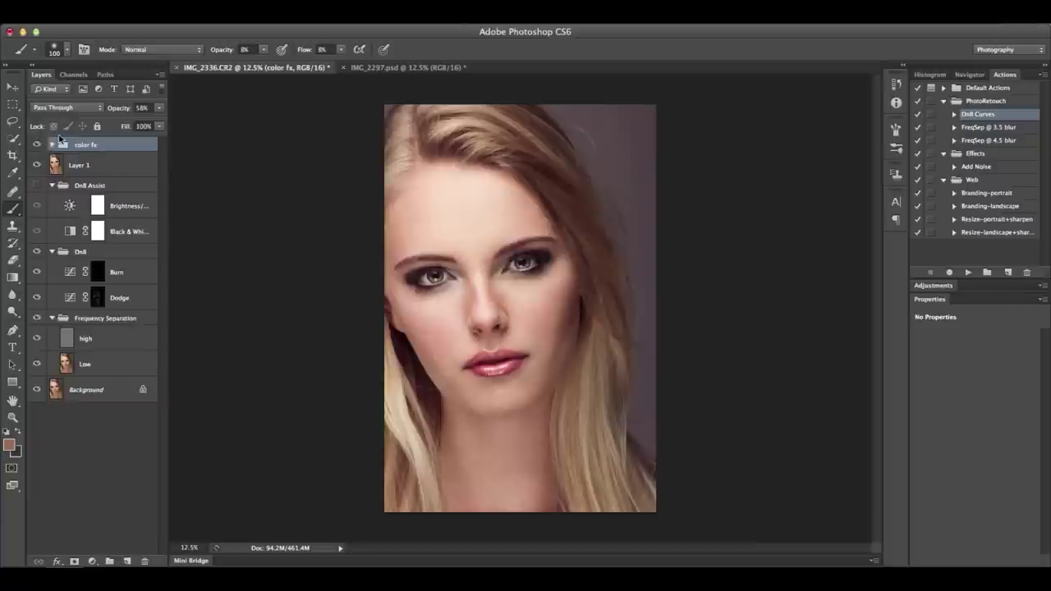
- Delete the layer mask from Gradient Fill 1 inside the color fx group
left_click(51, 145)
left_click(110, 386)
left_click_drag(119, 397, 144, 560)
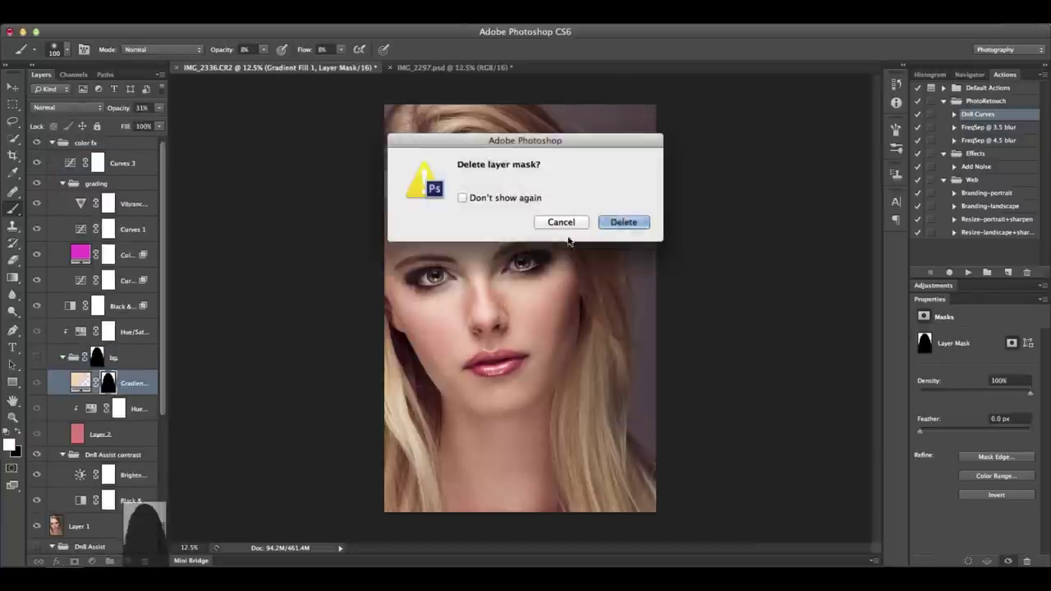
key("Return")
- Select the background with Color Range at Fuzziness 44 and mask the bg group to it
scroll(90, 328, "up", 5)
left_click(85, 144)
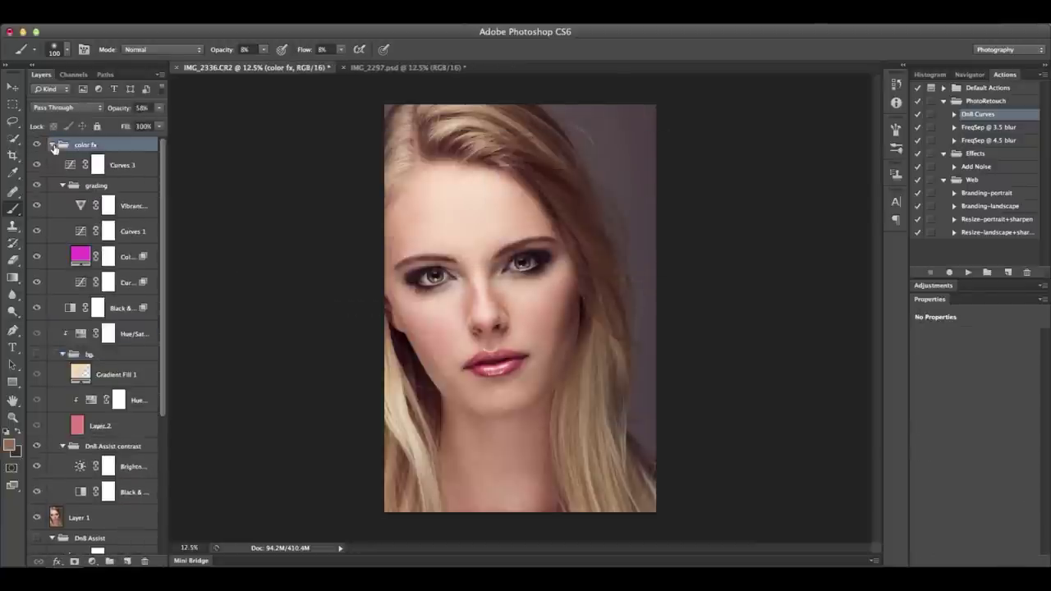
left_click(50, 145)
left_click(267, 16)
left_click(305, 145)
left_click_drag(466, 180, 452, 177)
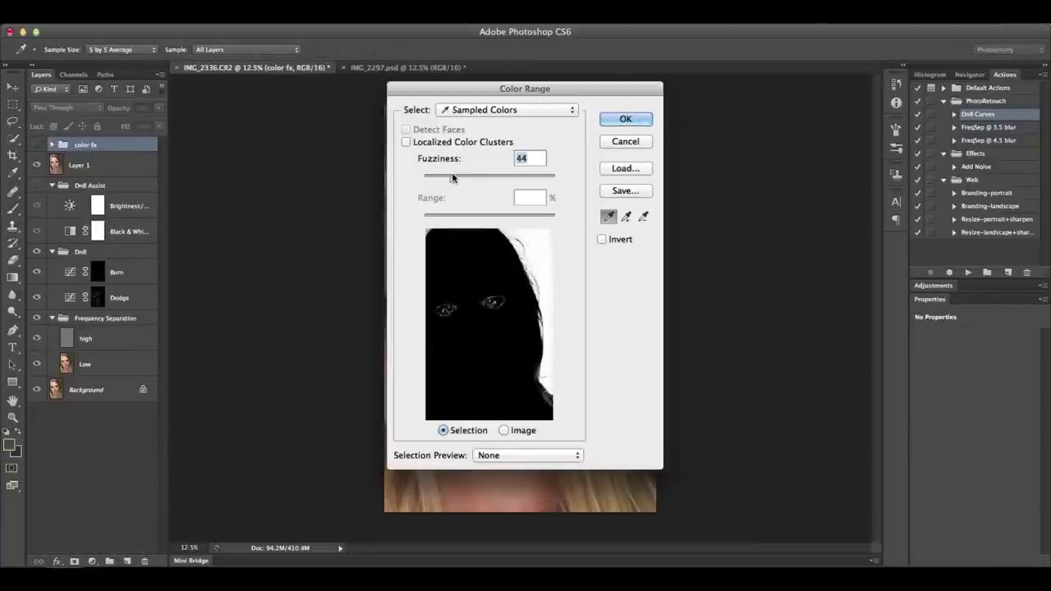
left_click(627, 119)
key("b")
left_click(74, 560)
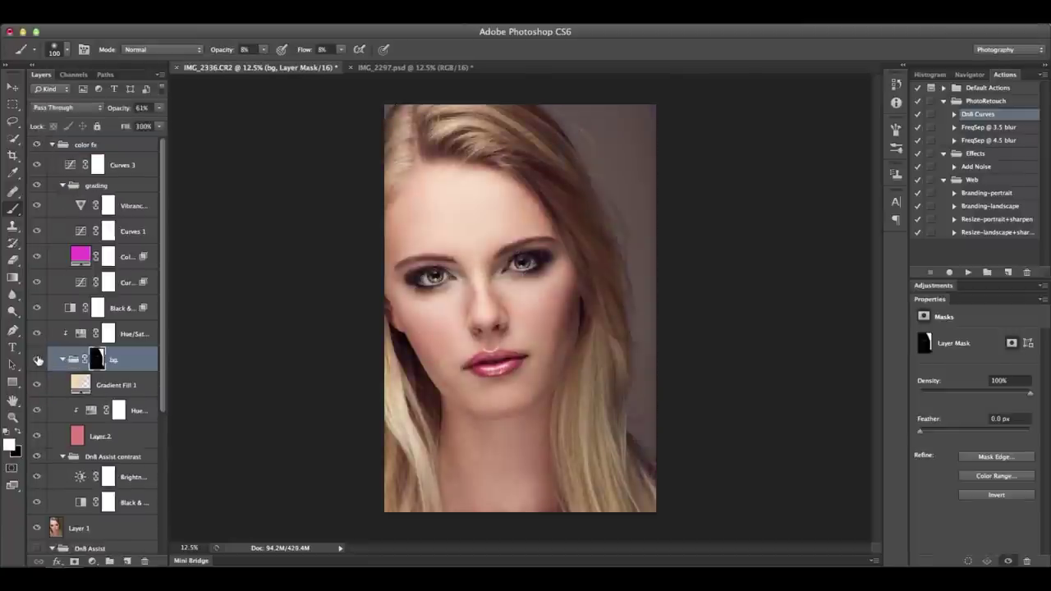
- Isolate Layer 2 and Free Transform it slightly larger and lower
left_click(36, 361, "alt")
left_click(36, 361, "alt")
key("alt+bracketleft")
left_click(36, 436, "alt")
key("alt+bracketleft")
key("v")
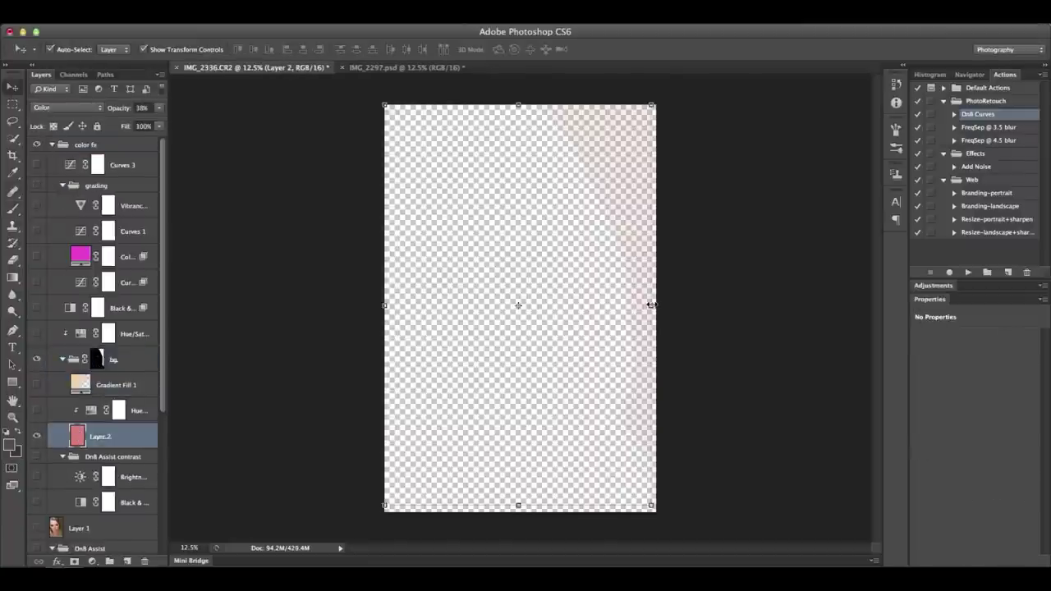
left_click_drag(518, 506, 520, 510)
key("Return")
- Make all layers visible again, collapse the groups, and toggle Curves 3 to compare its effect
left_click(36, 362, "alt")
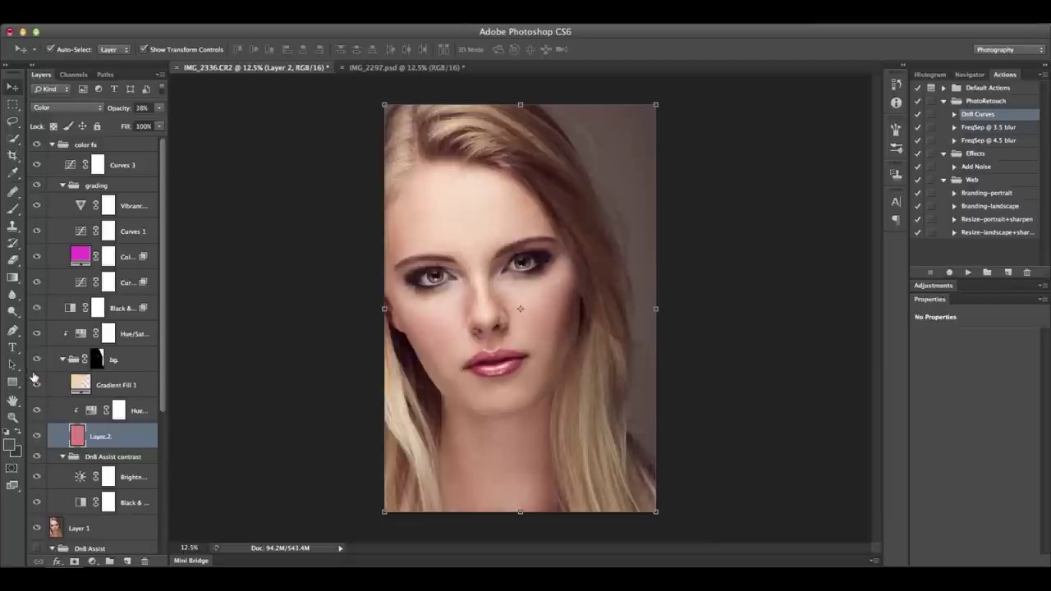
left_click(62, 359)
left_click(35, 166)
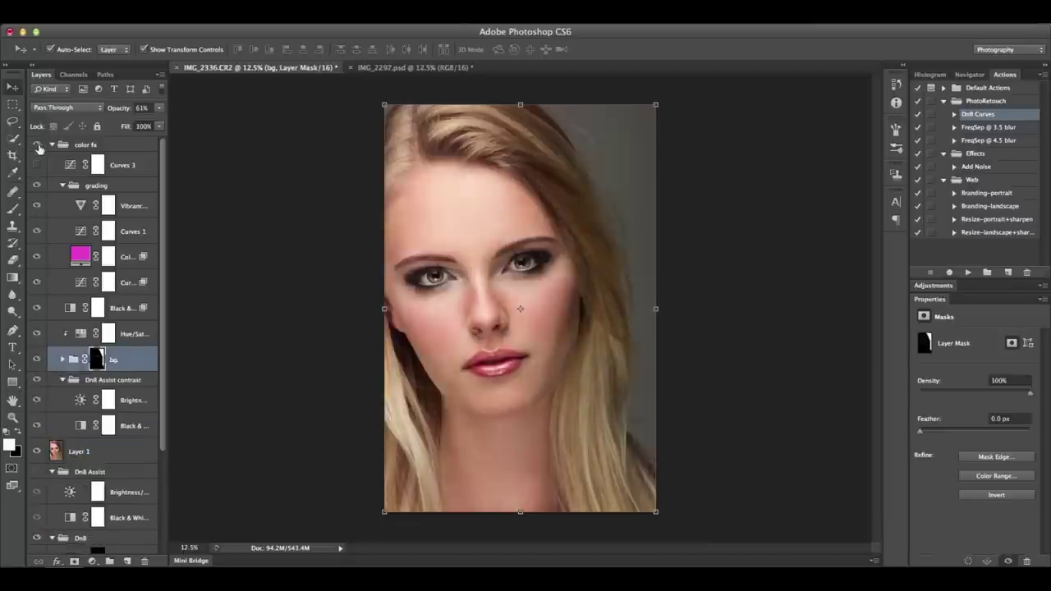
left_click(36, 164)
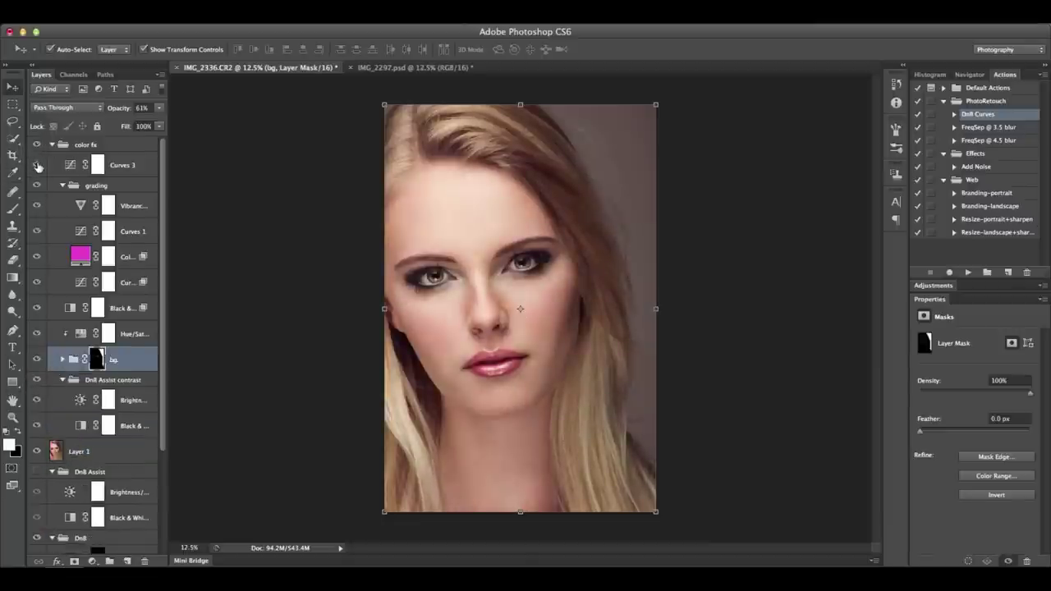
left_click(51, 145)
- Compare the retouched portrait against the untouched Background, zooming in on the eyes and back out
left_click(36, 185)
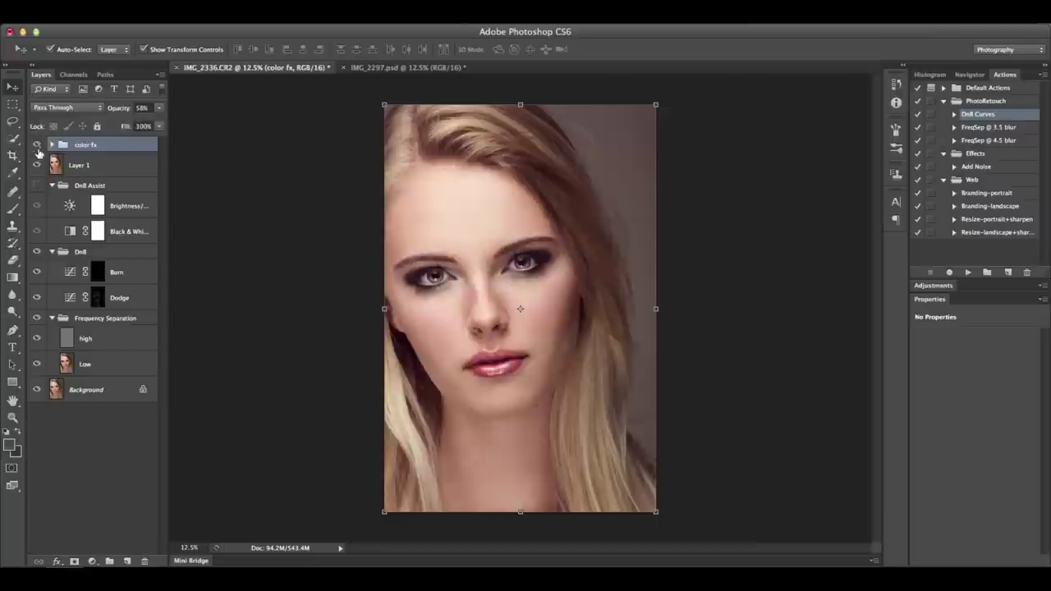
left_click(36, 144)
left_click(36, 145)
left_click(36, 389, "alt")
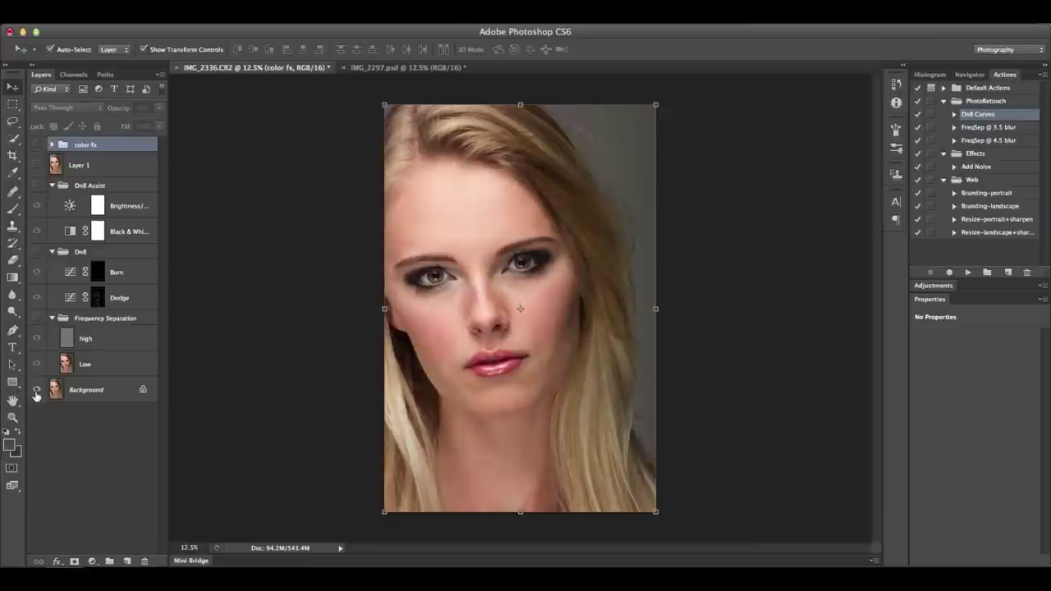
key("super+equal")
key("super+equal")
key("super+equal")
key("super+equal")
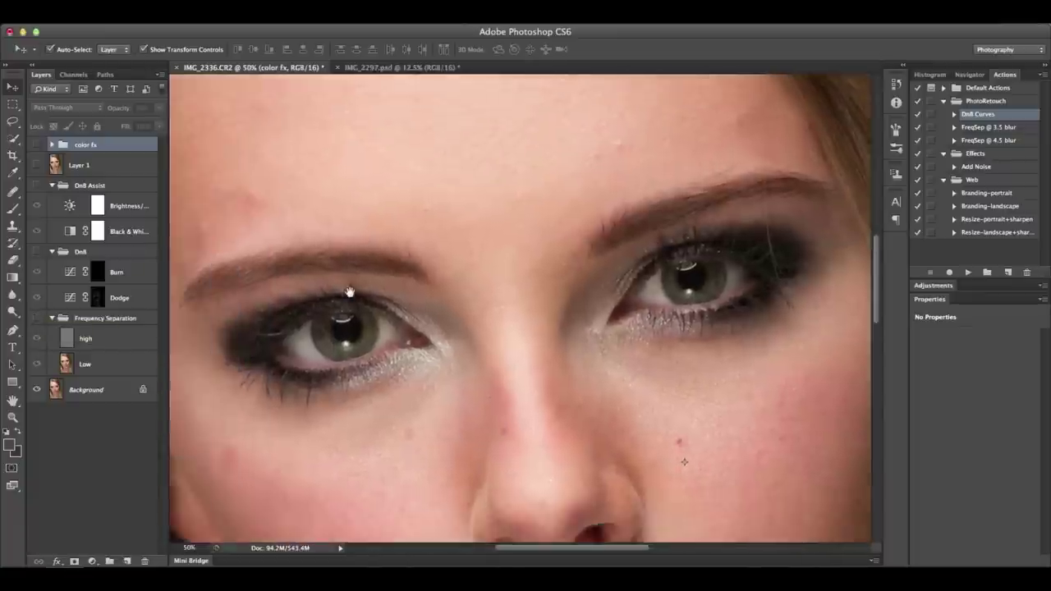
left_click(37, 186)
left_click(36, 186)
key("super+minus")
key("super+minus")
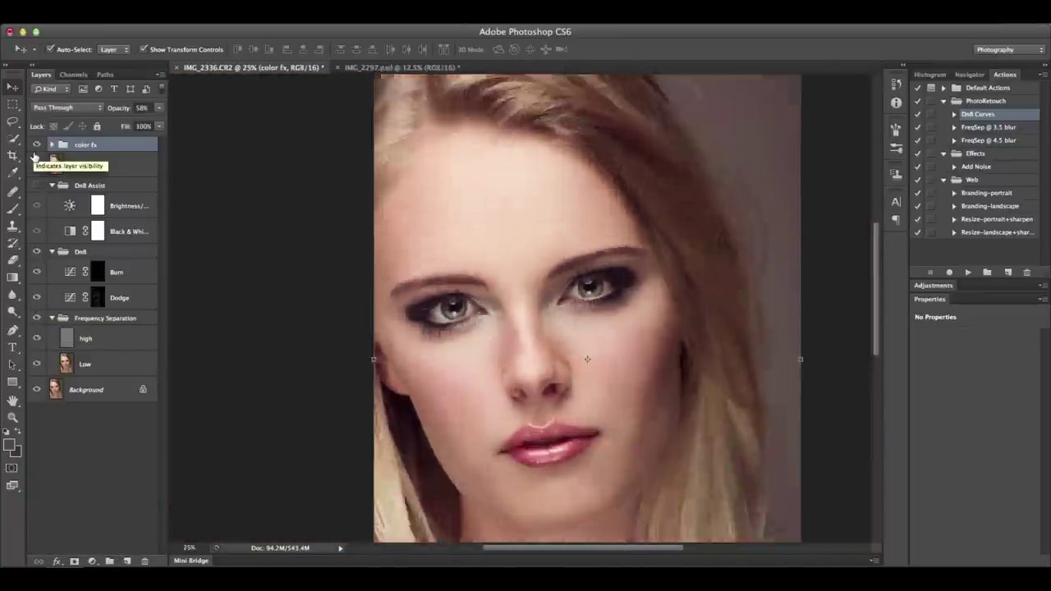